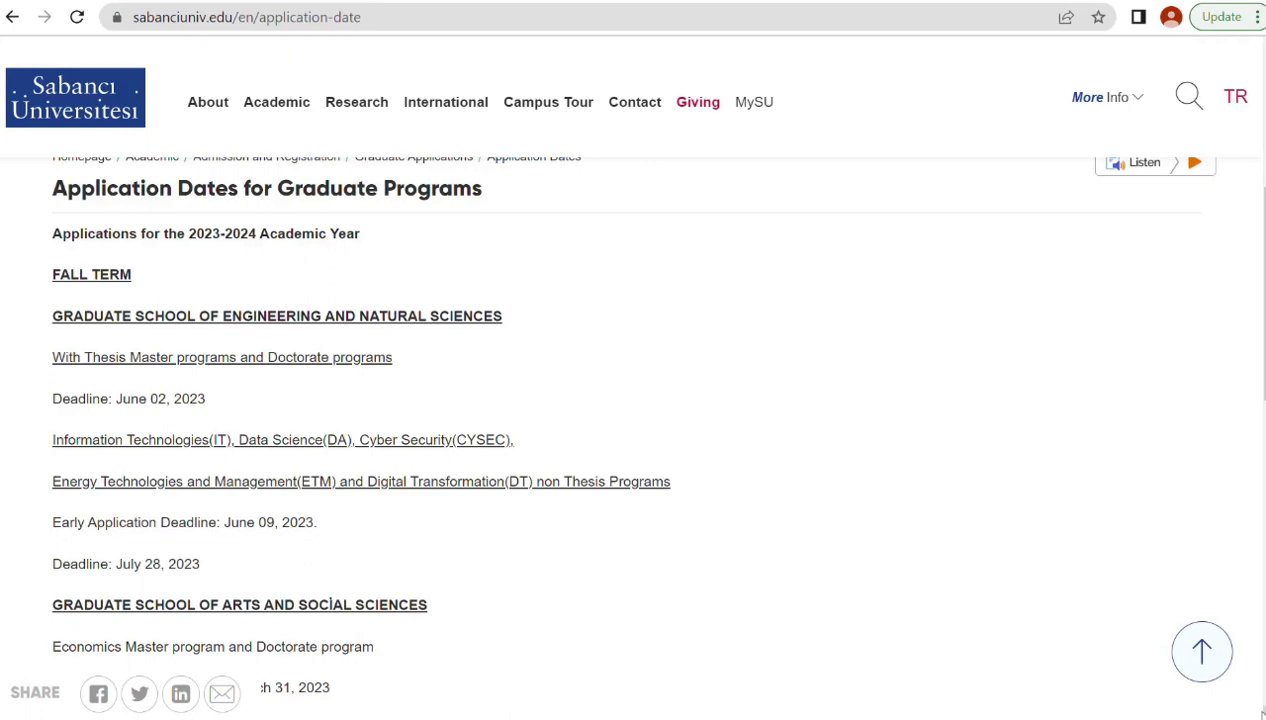
Go back to the Admissions page and open Graduate Applications Requirements to its link list.
scroll(633, 440, down, 4)
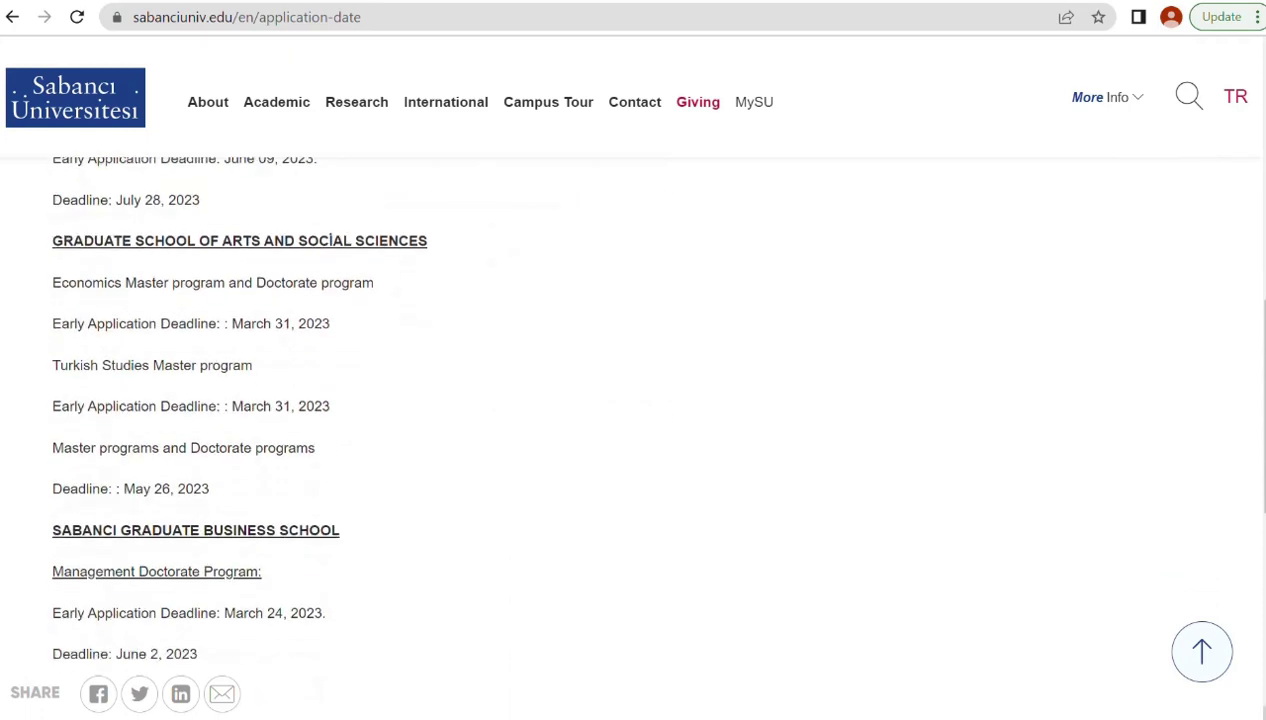
scroll(633, 440, up, 7)
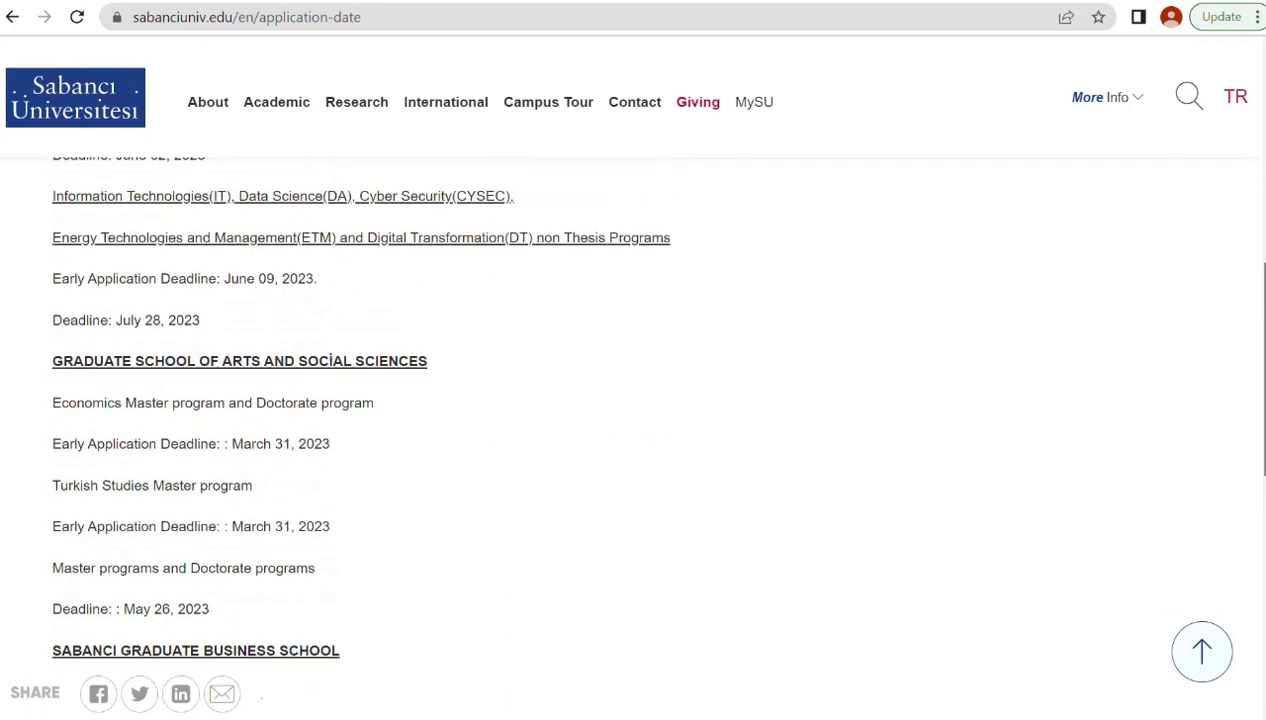
scroll(1254, 205, up, 2)
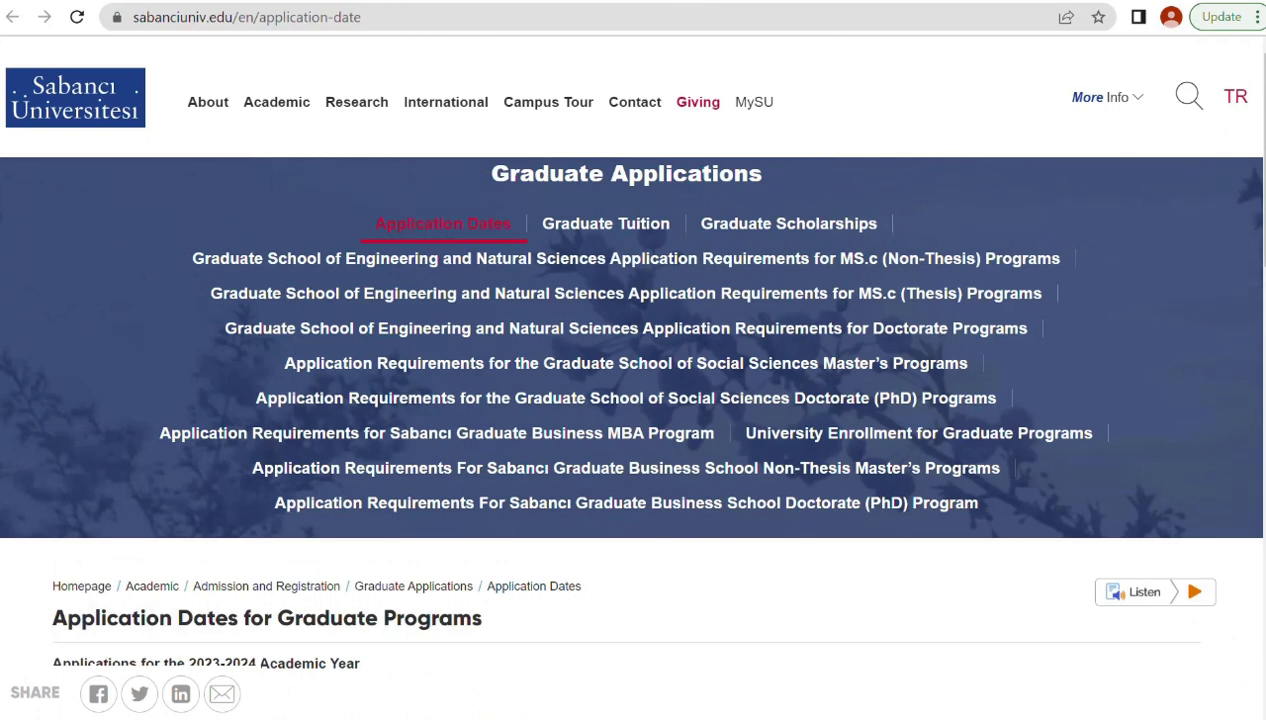
key(alt+Left)
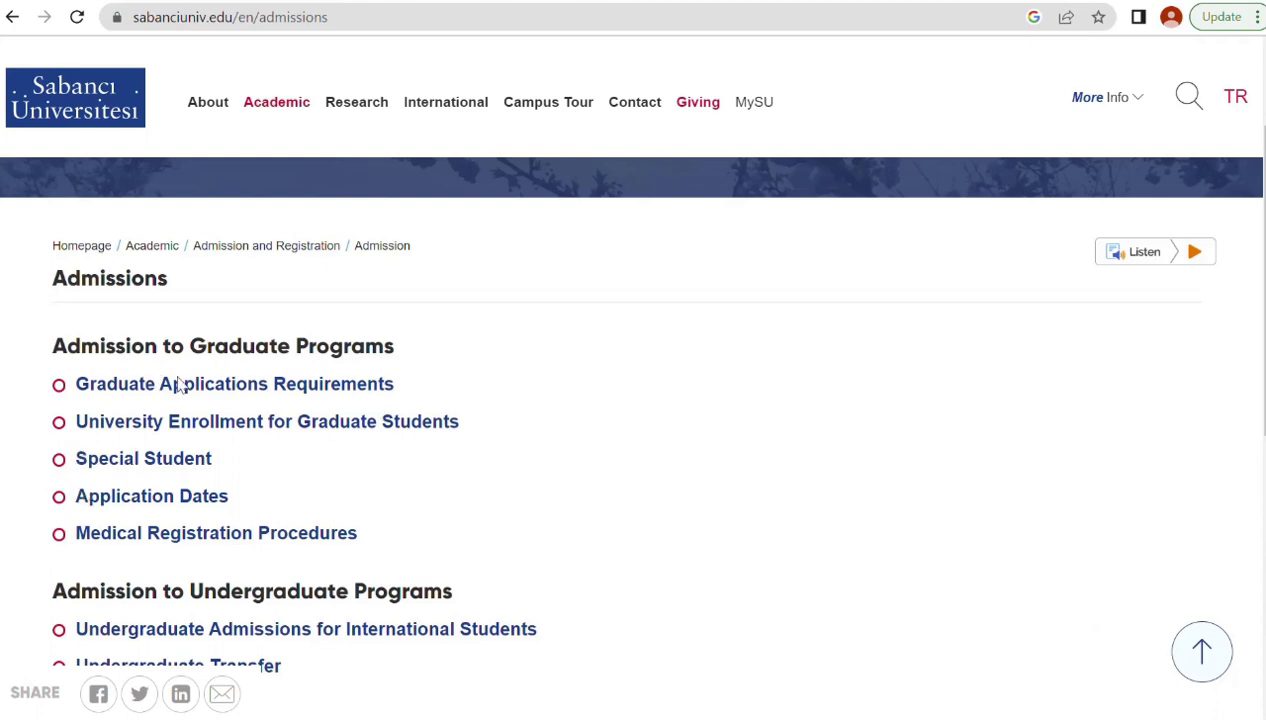
click(206, 386)
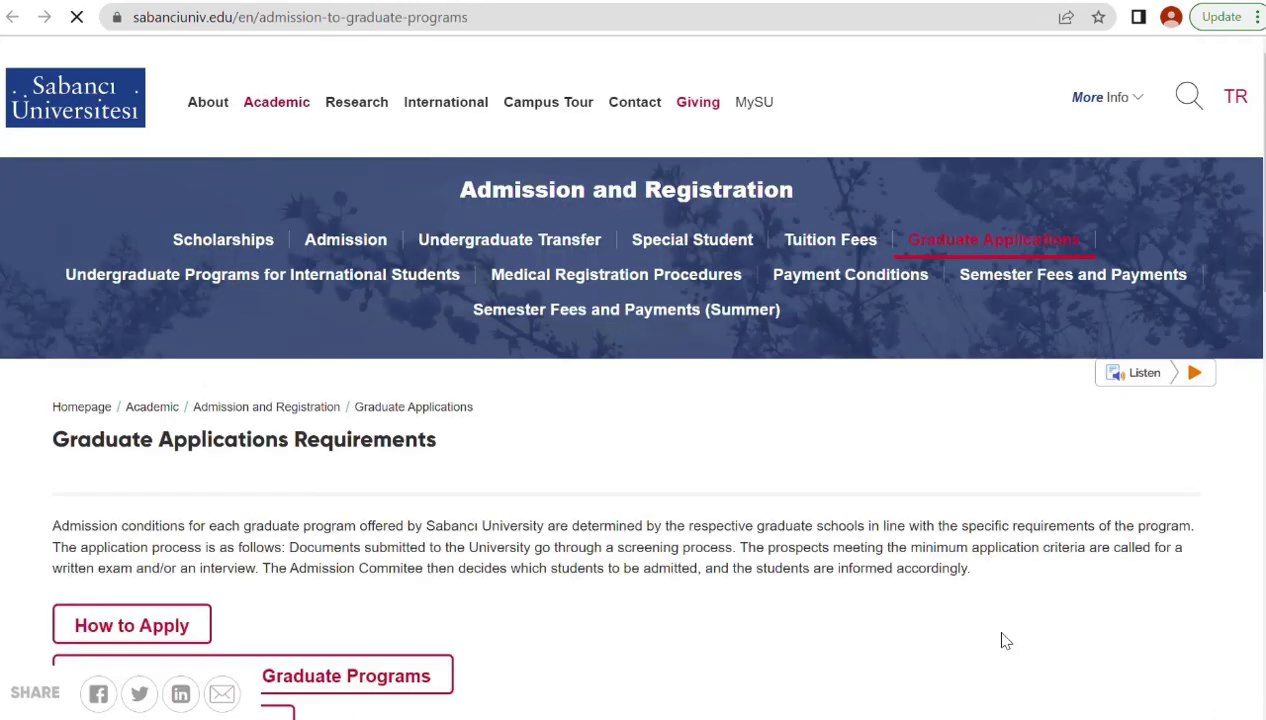
scroll(60, 396, down, 3)
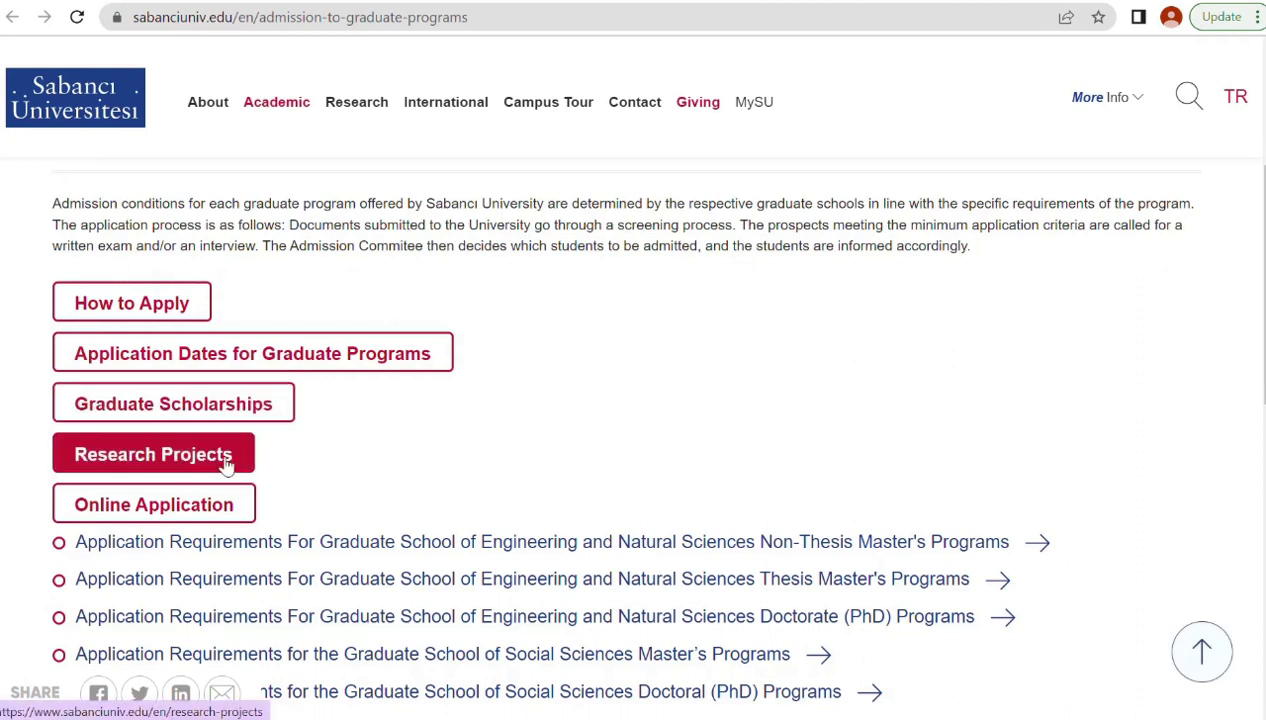
Open the Online Application portal and scroll to the email/password sign-in box.
click(170, 508)
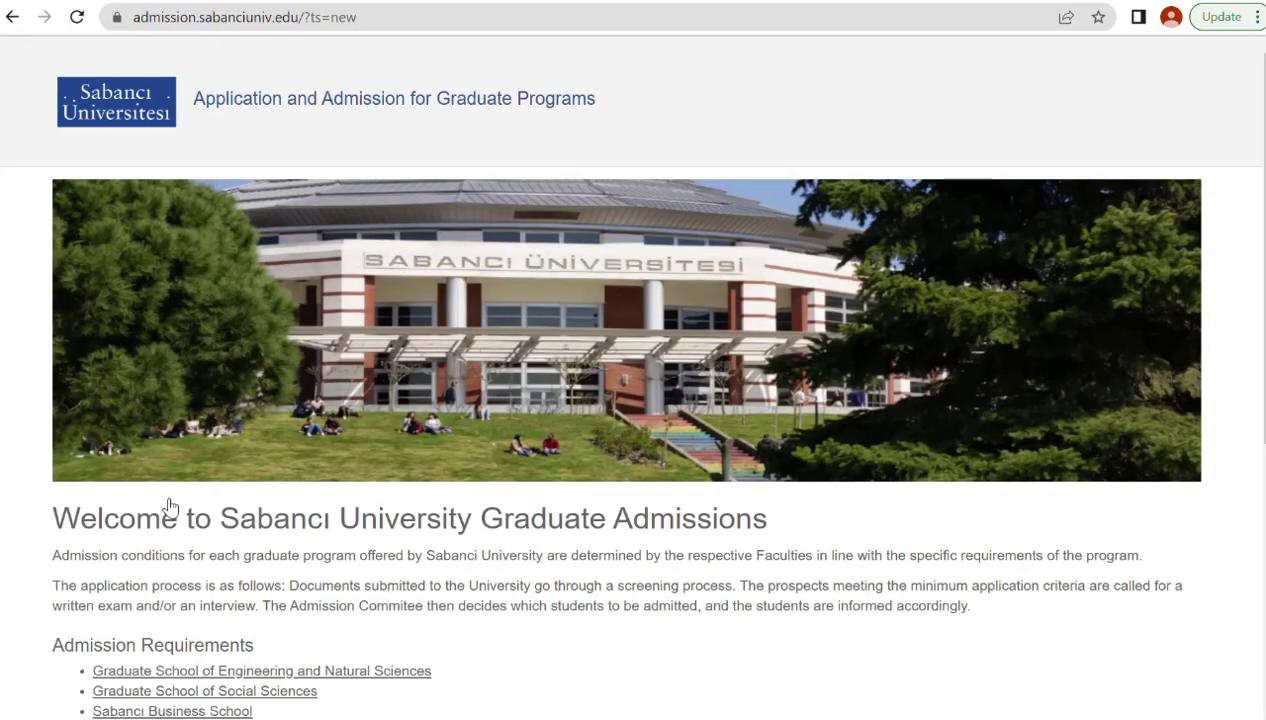
scroll(1135, 628, down, 3)
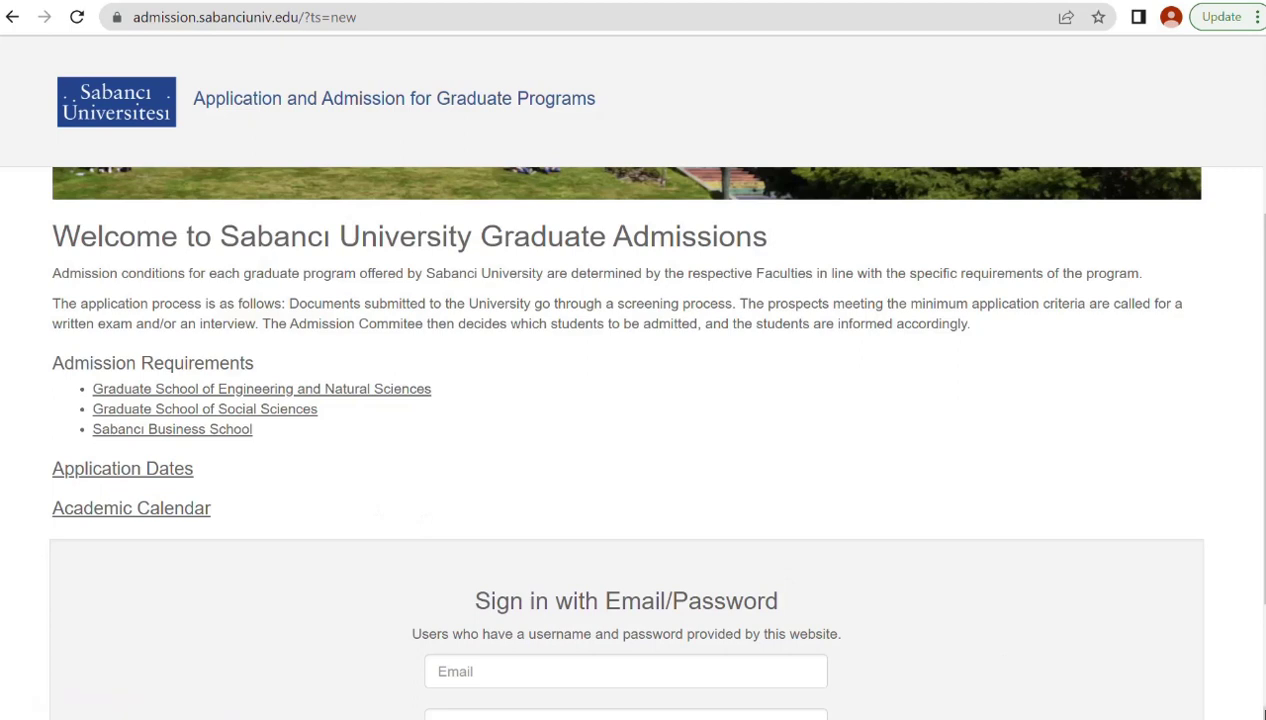
scroll(1250, 708, down, 1)
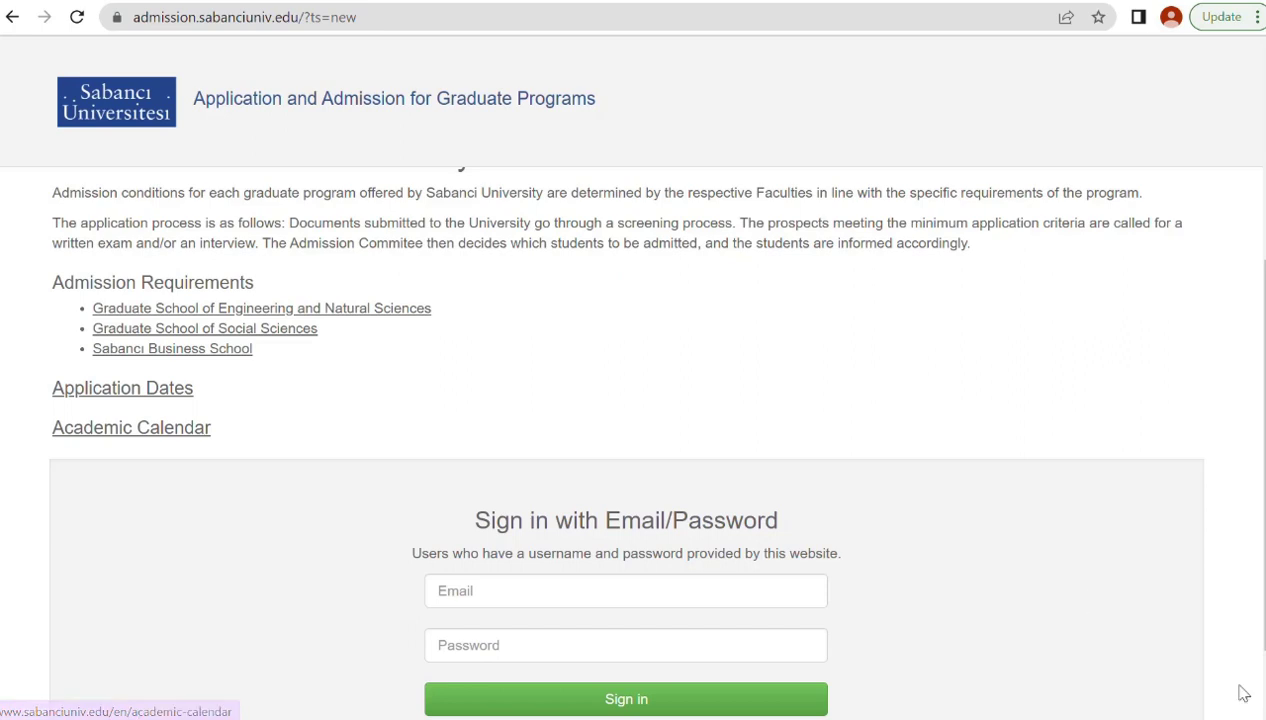
scroll(1200, 668, down, 1)
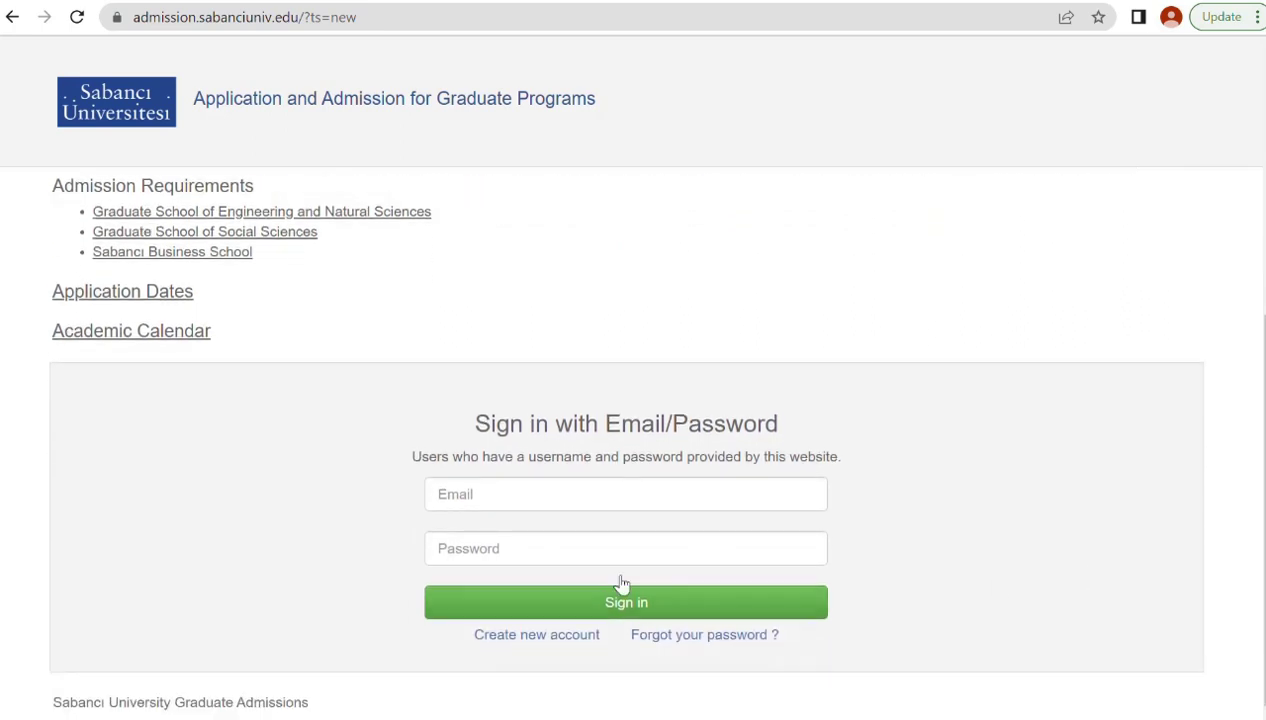
Start a new account with the saved e-mail, the applicant's first name and surname.
click(545, 638)
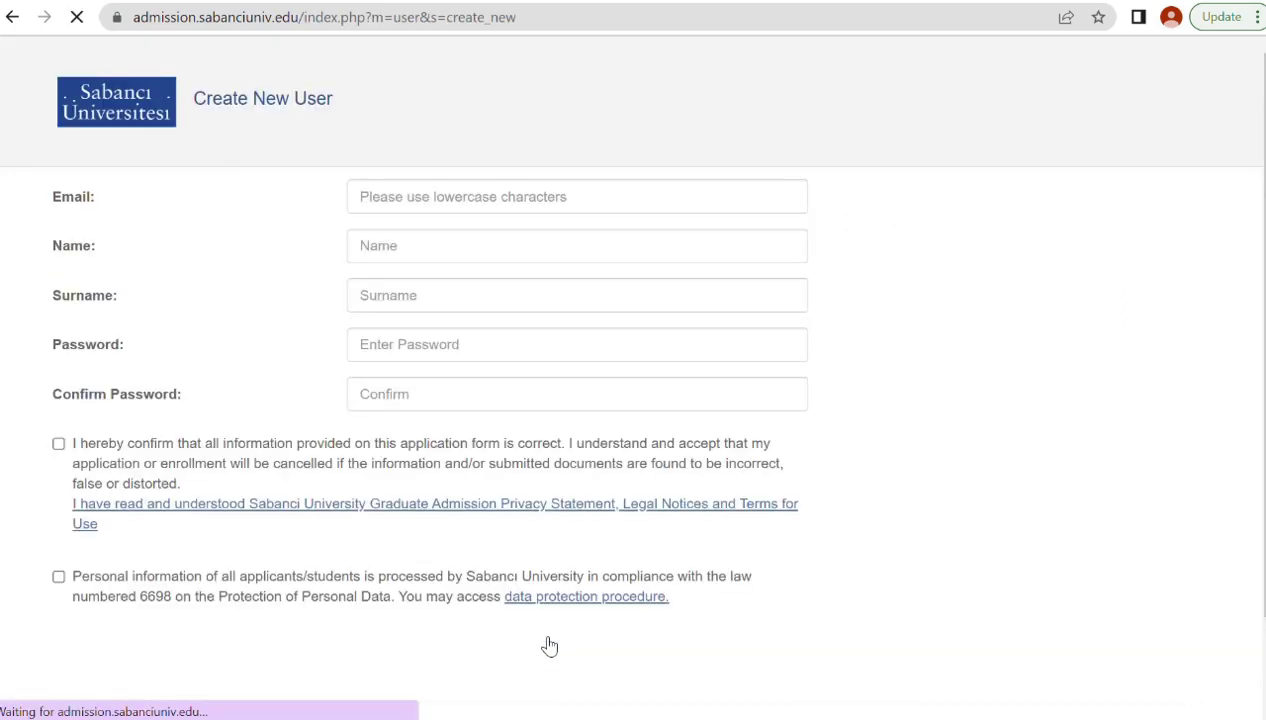
click(385, 198)
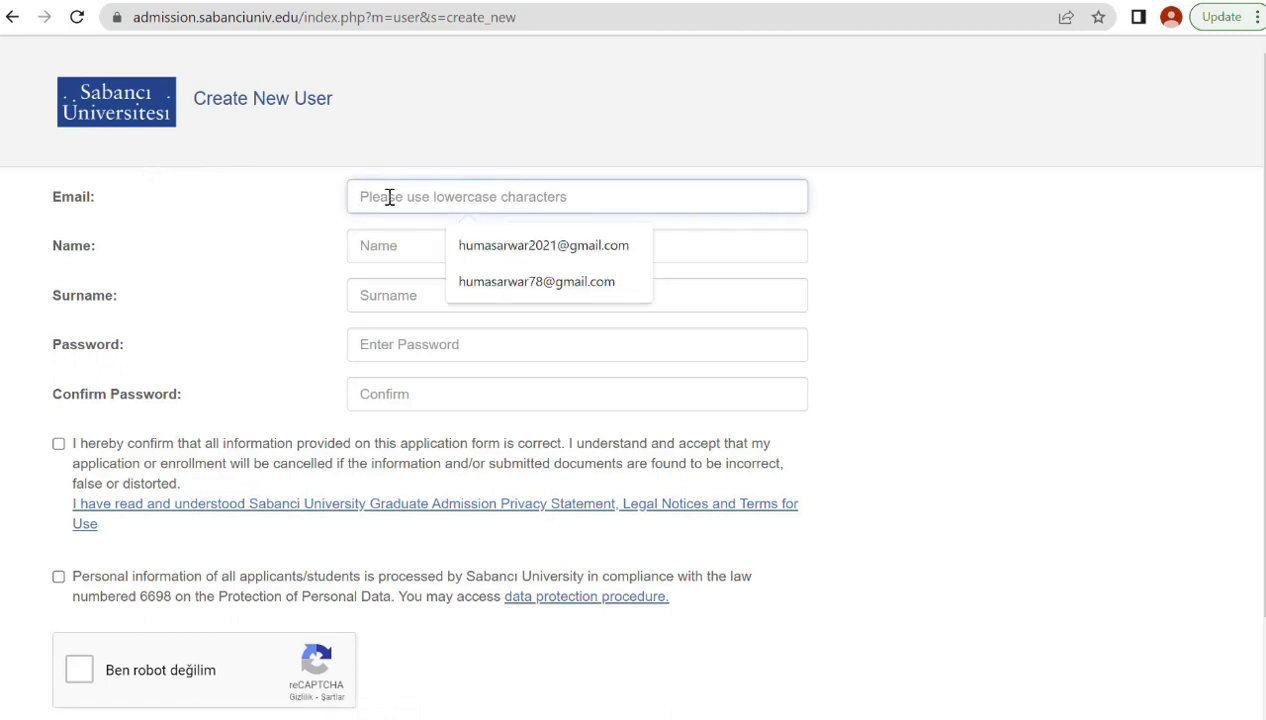
click(527, 282)
click(424, 248)
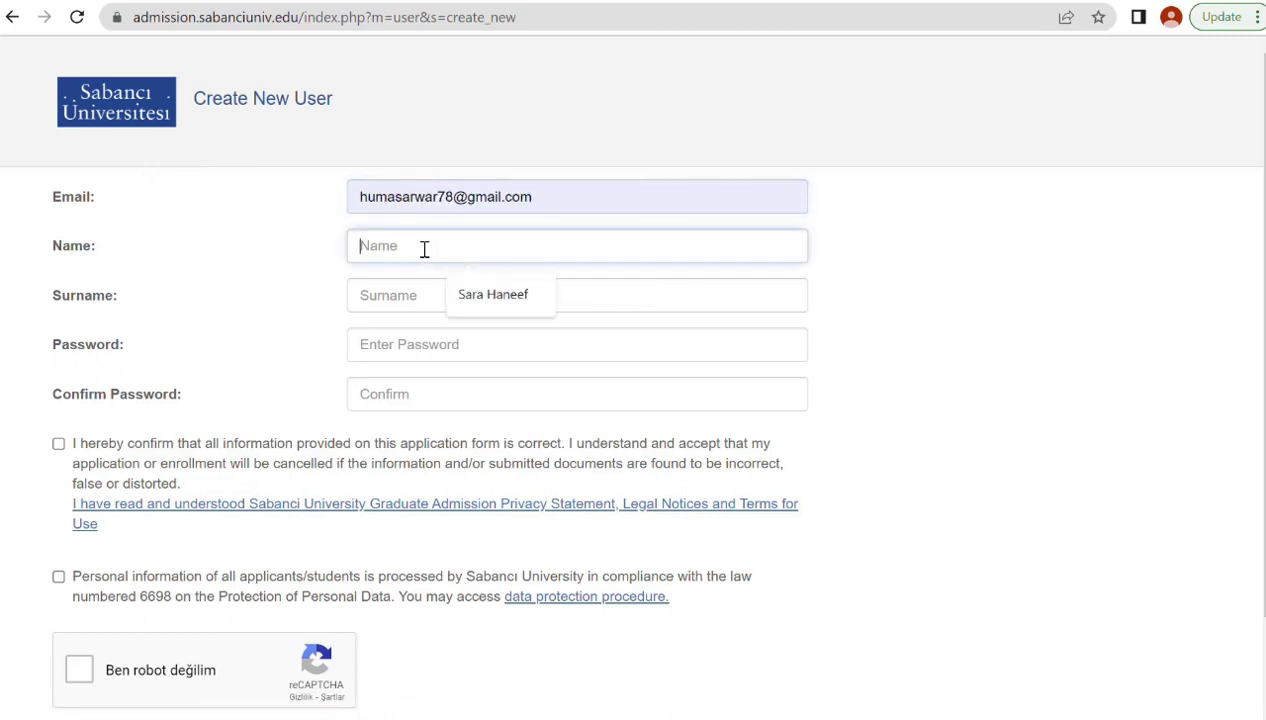
click(478, 298)
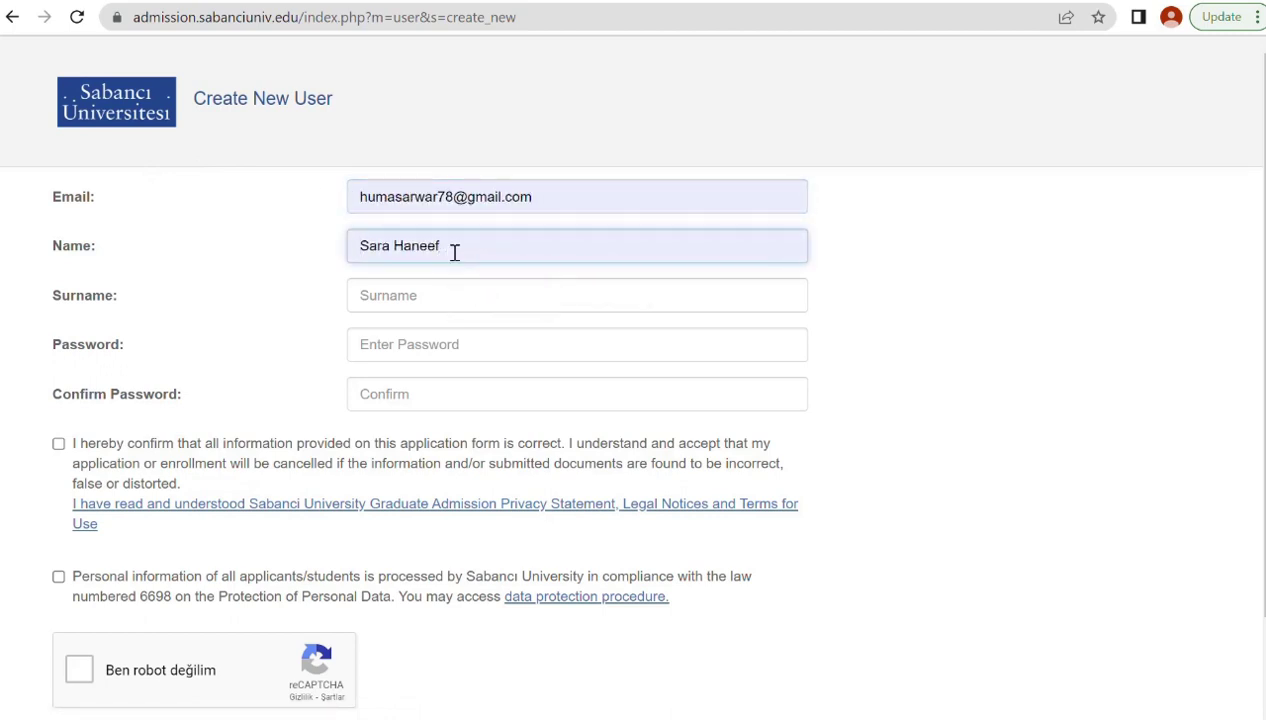
drag(452, 249, 395, 249)
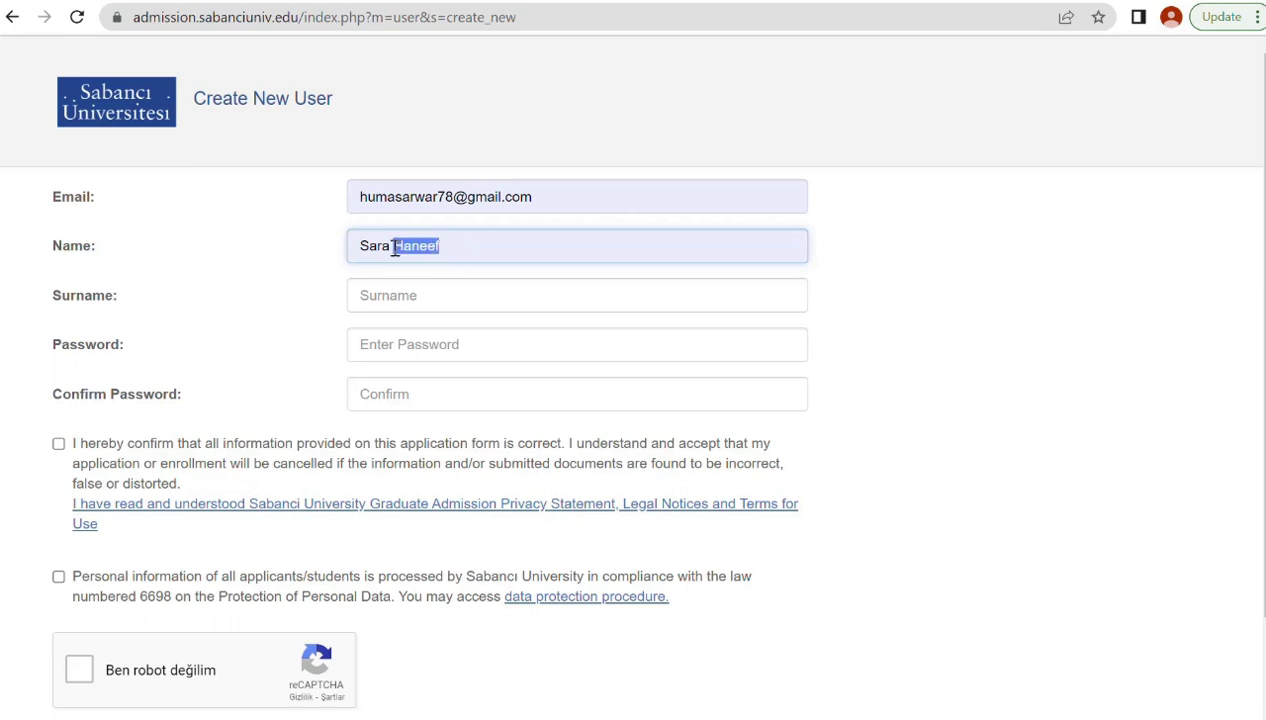
key(BackSpace)
click(412, 305)
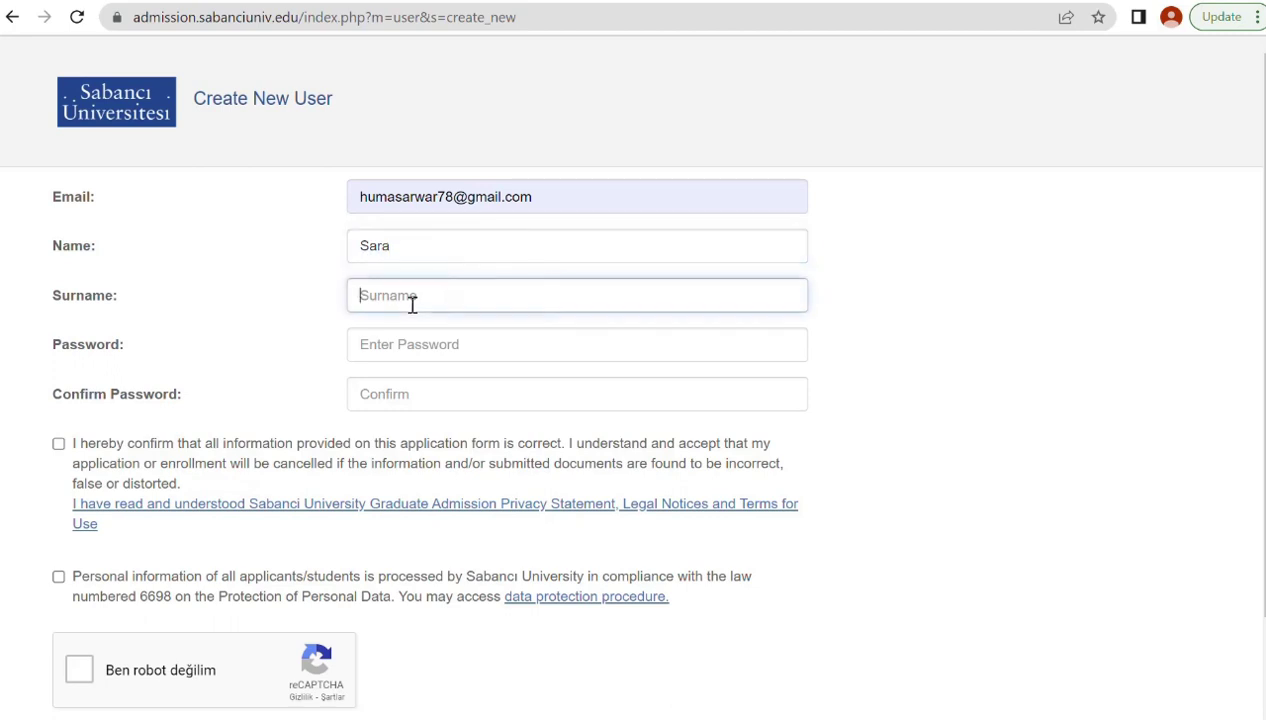
text(Haneef)
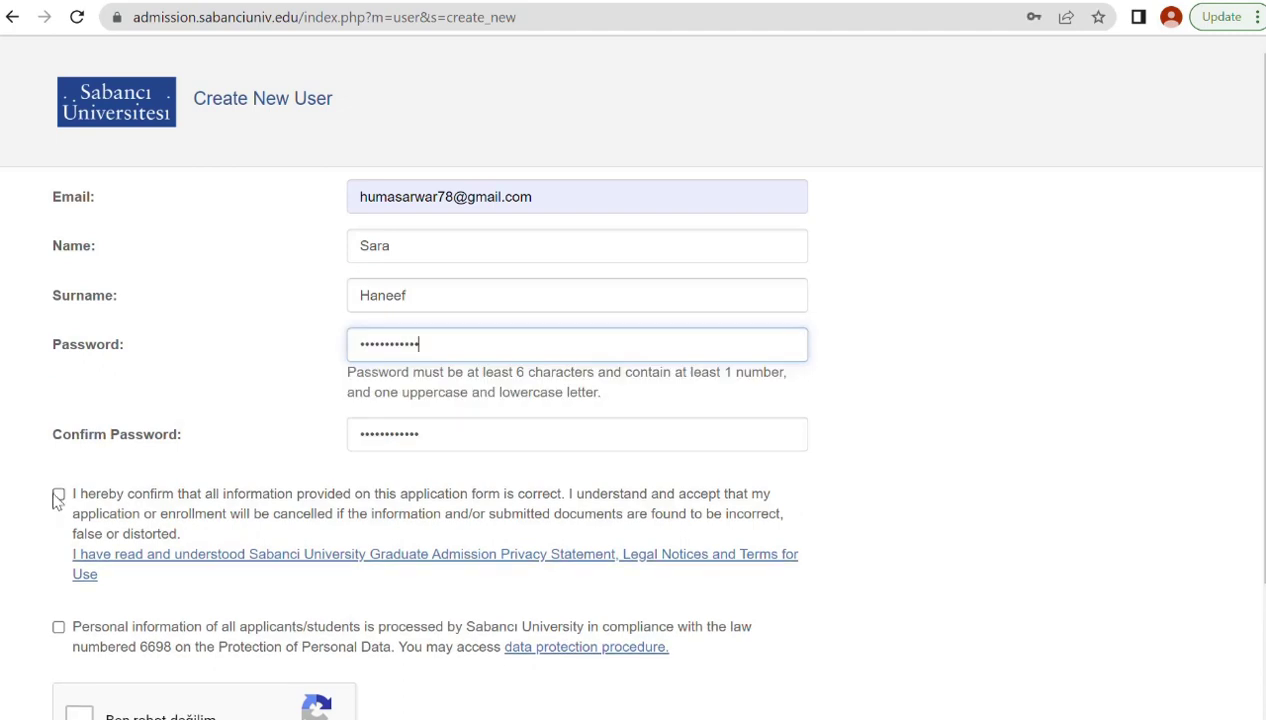
Accept the accuracy statement and data-processing consent, pass reCAPTCHA, and submit registration.
click(58, 494)
click(58, 627)
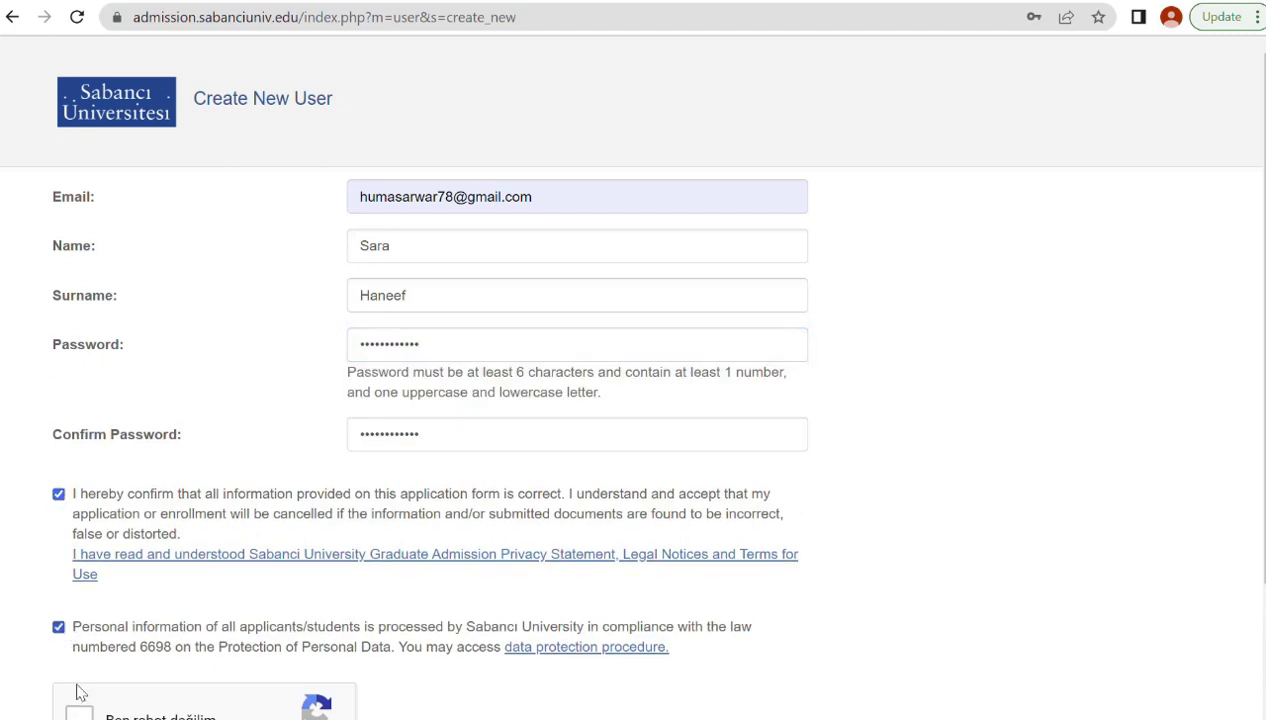
scroll(84, 710, down, 1)
click(80, 708)
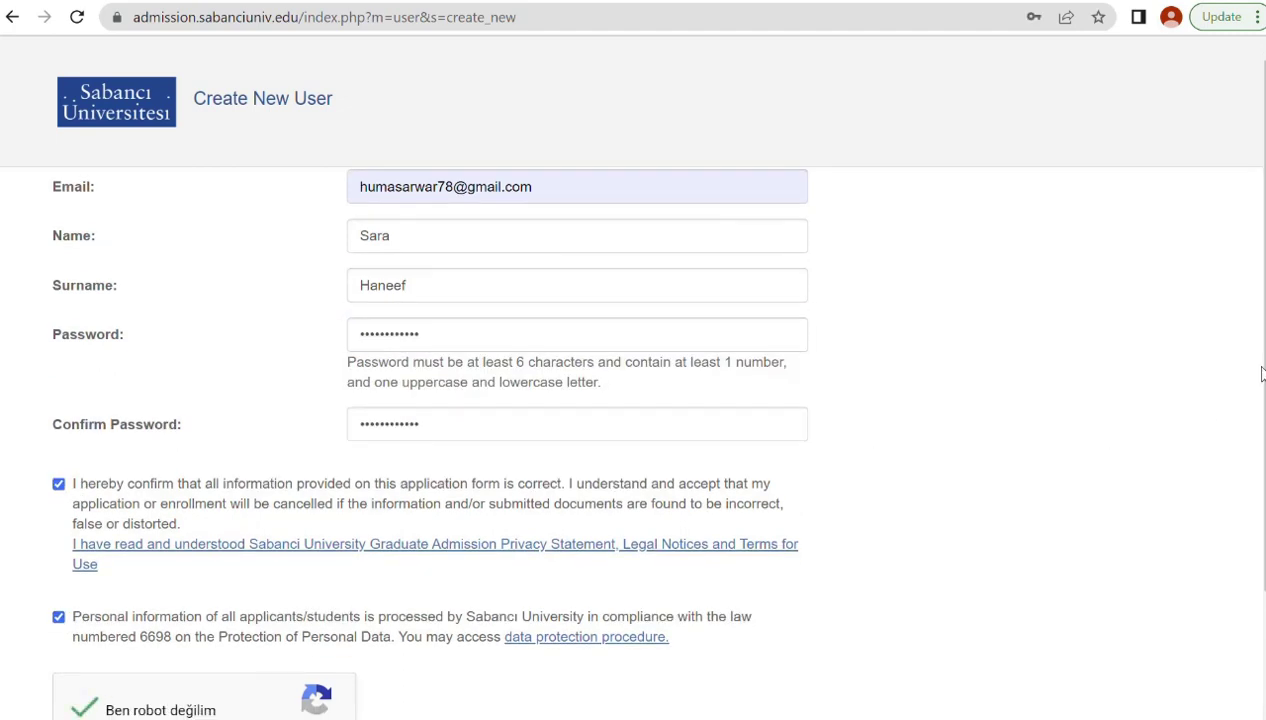
scroll(1258, 380, down, 1)
scroll(640, 420, down, 2)
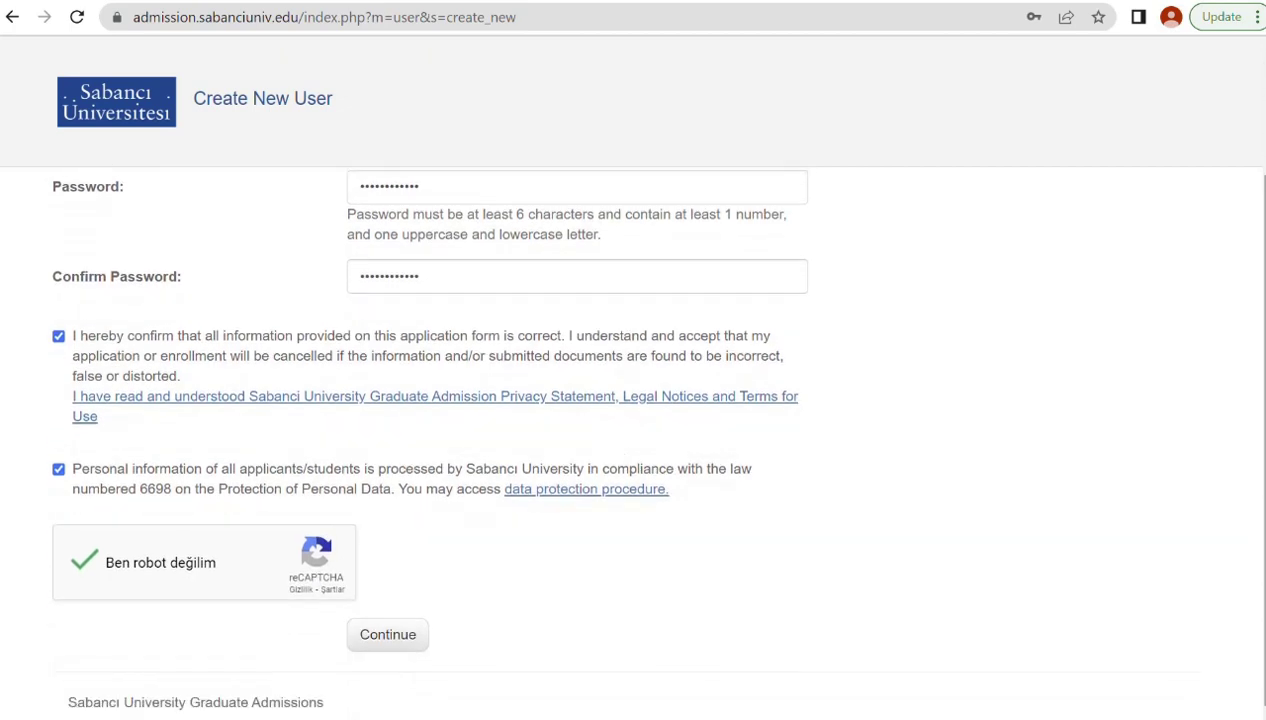
click(383, 640)
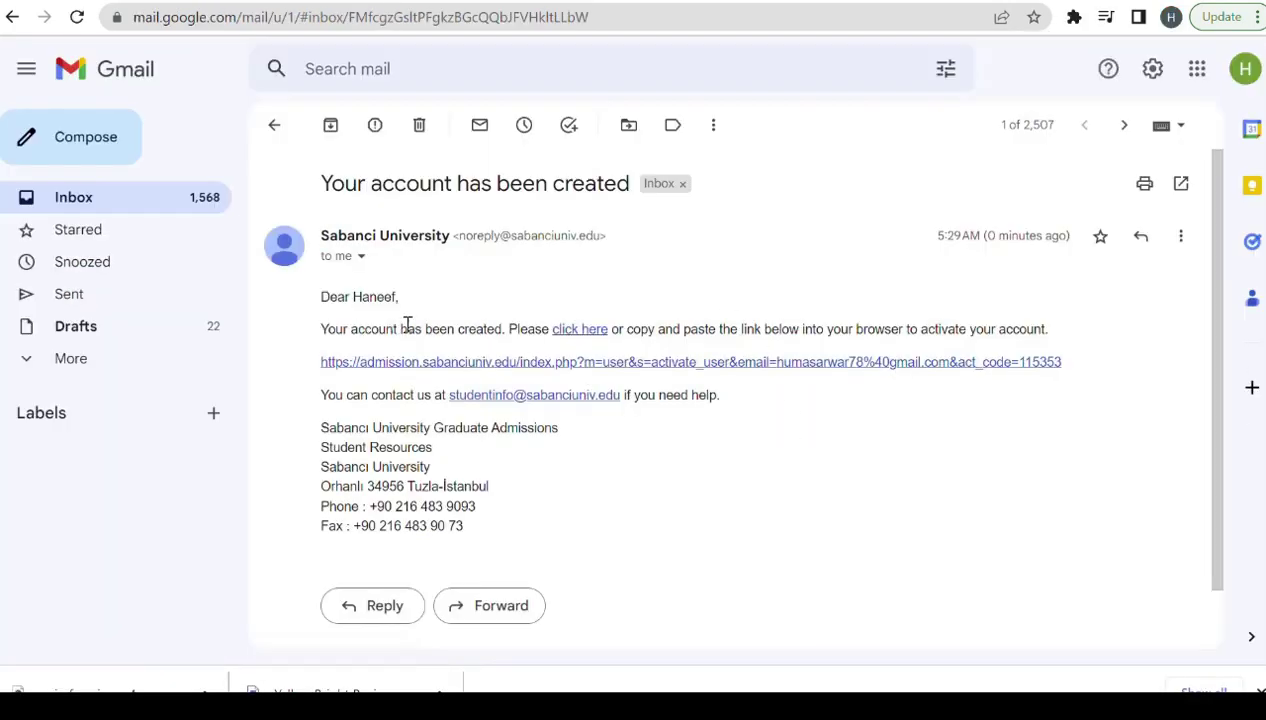
Follow the activation link in the 'Your account has been created' email.
click(581, 332)
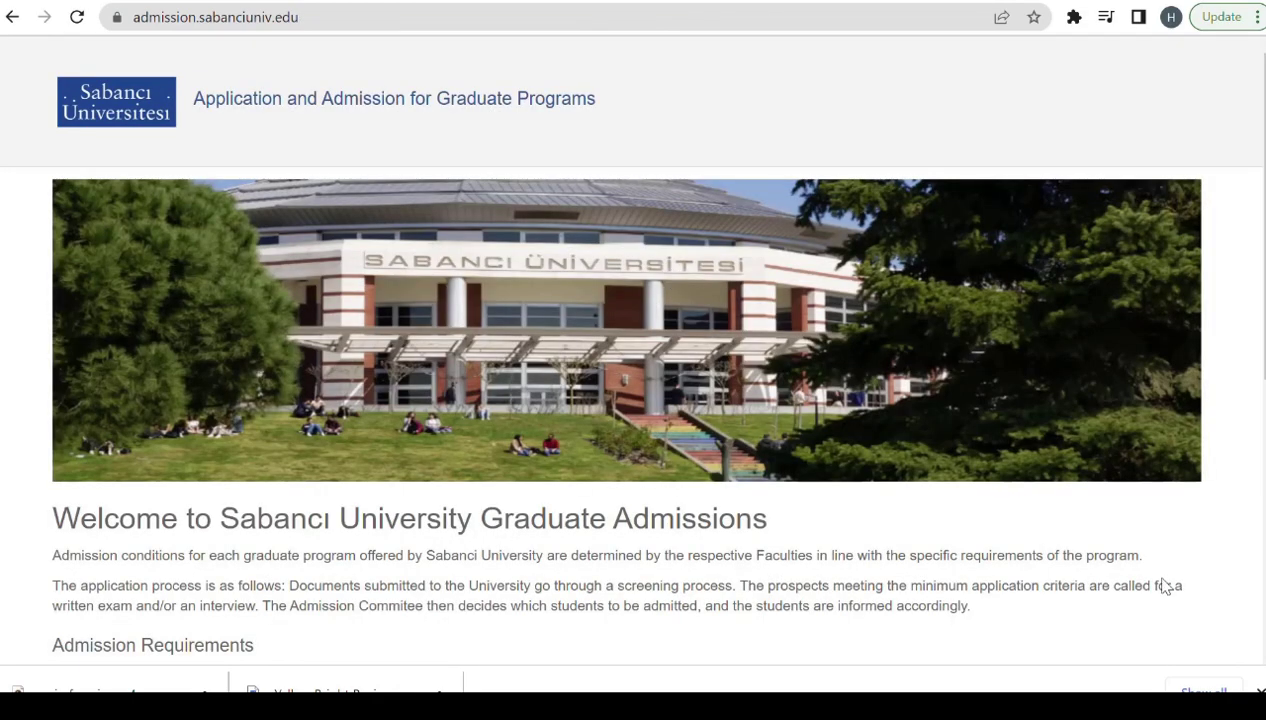
Sign in with the saved e-mail and account password, declining Chrome's password-save offer.
scroll(626, 415, down, 10)
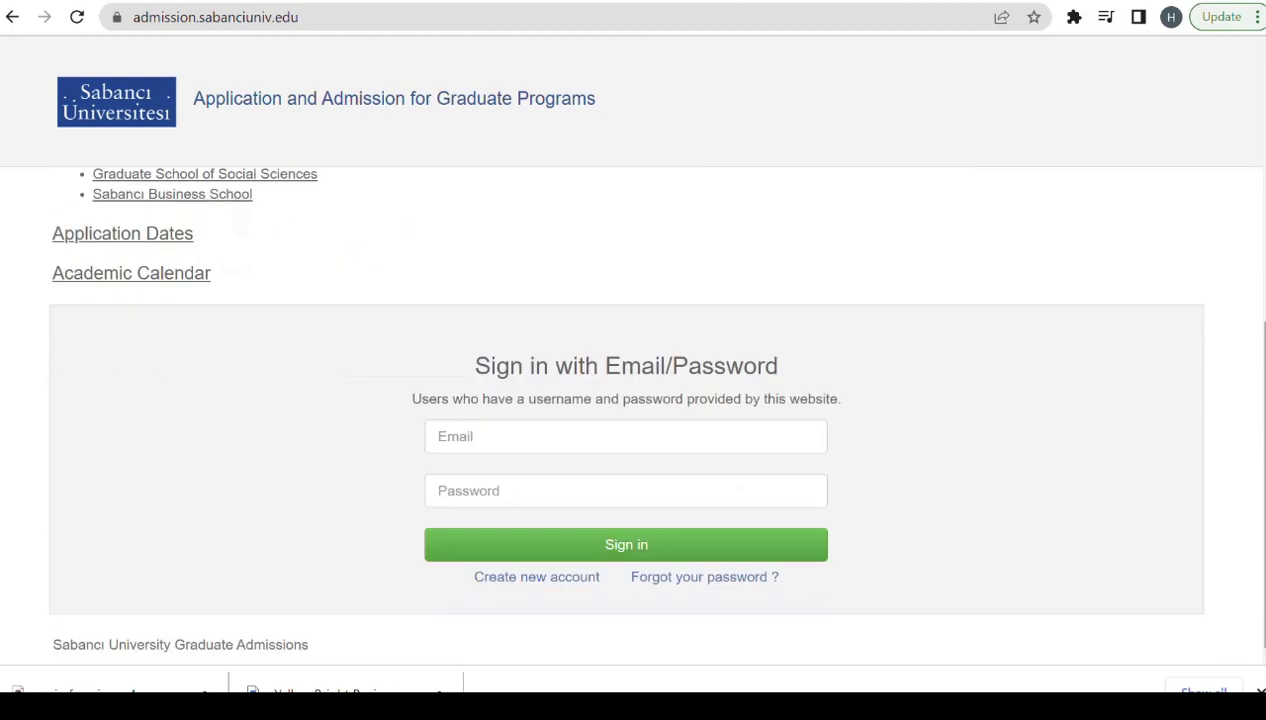
click(528, 433)
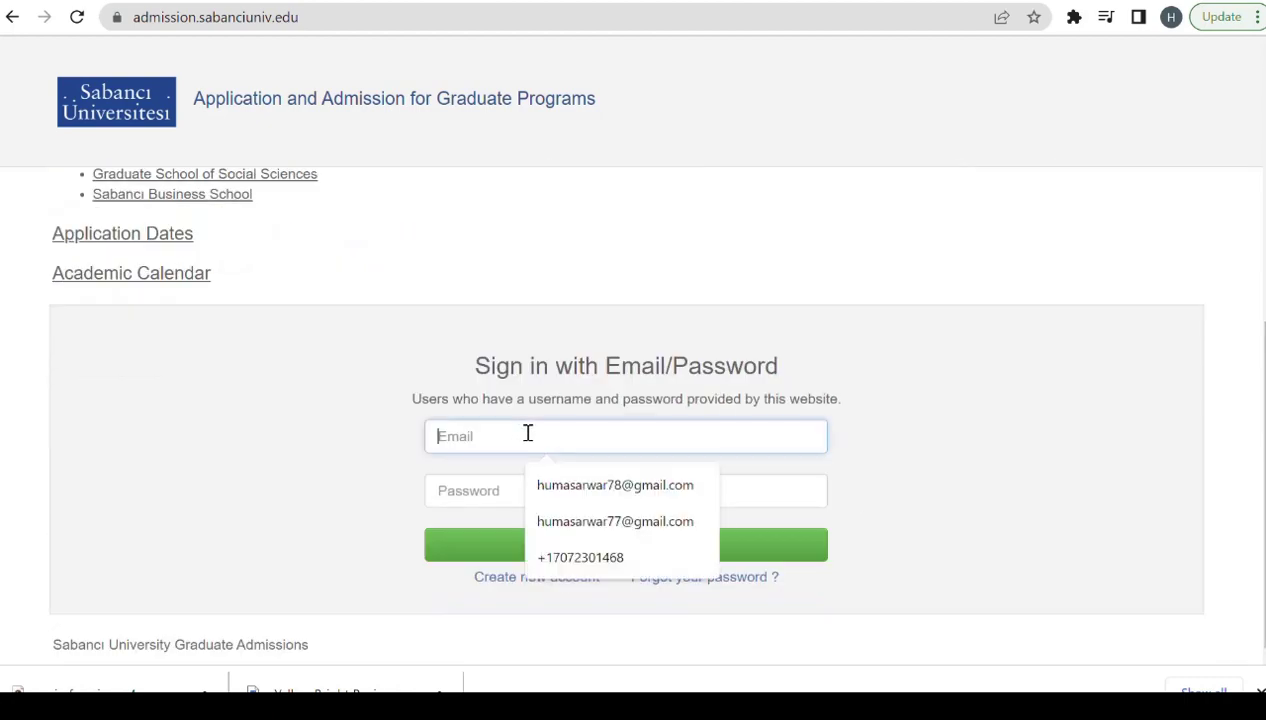
click(593, 486)
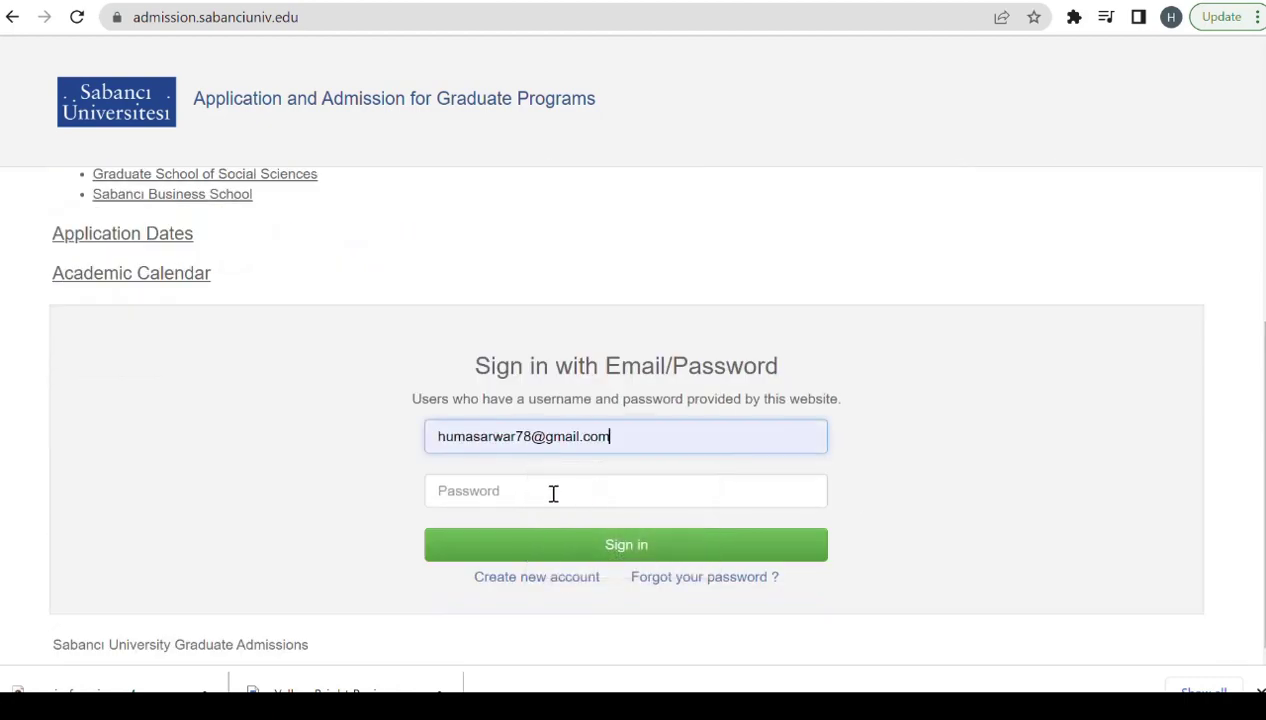
click(543, 490)
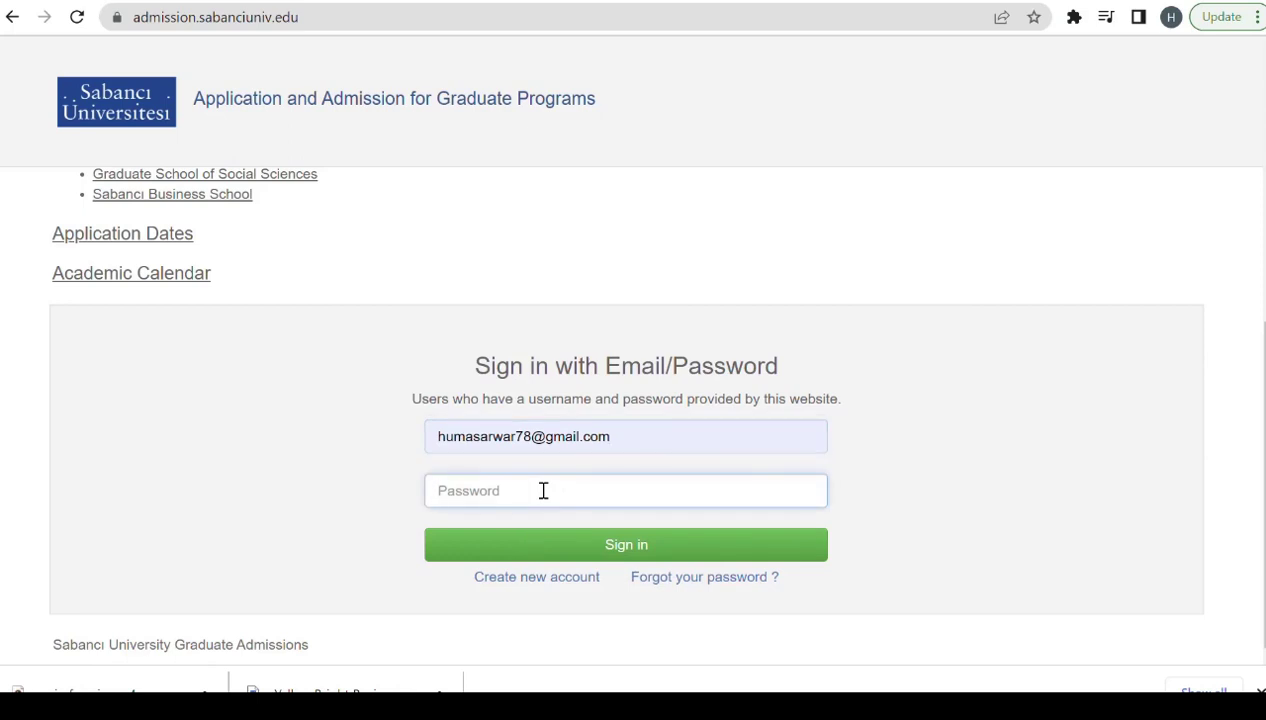
text(•••••••••••)
click(648, 547)
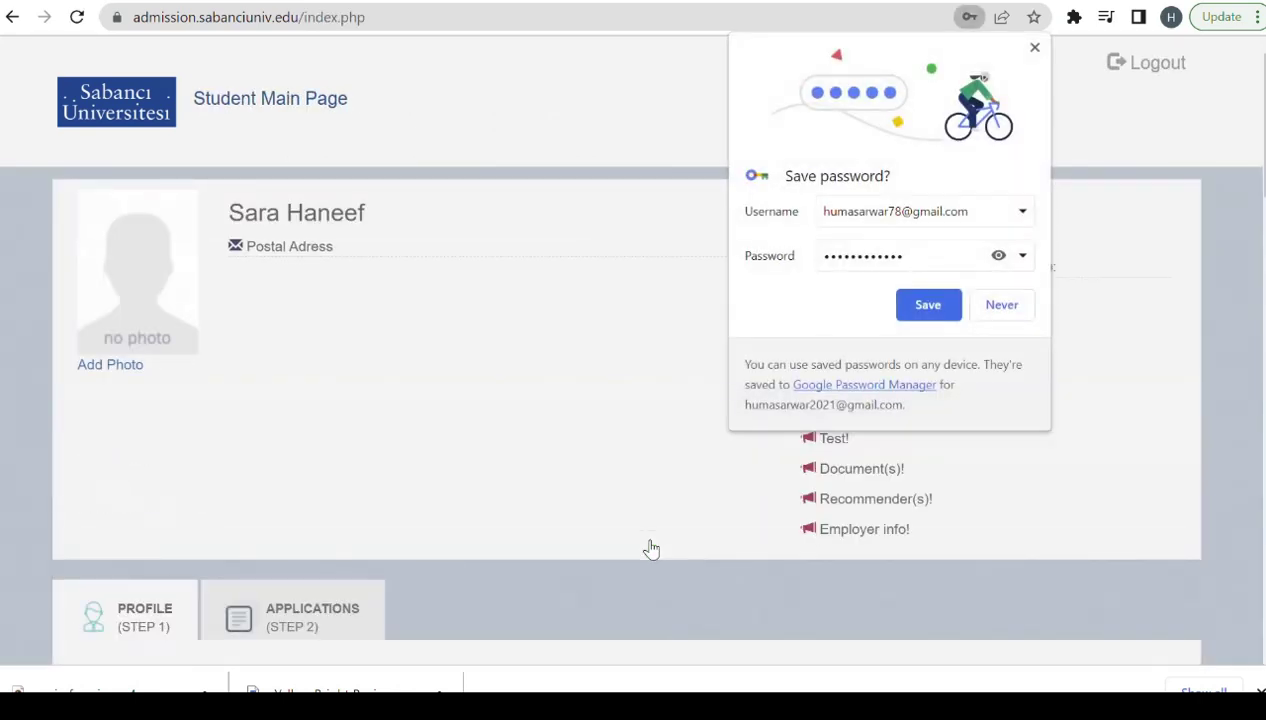
click(1035, 47)
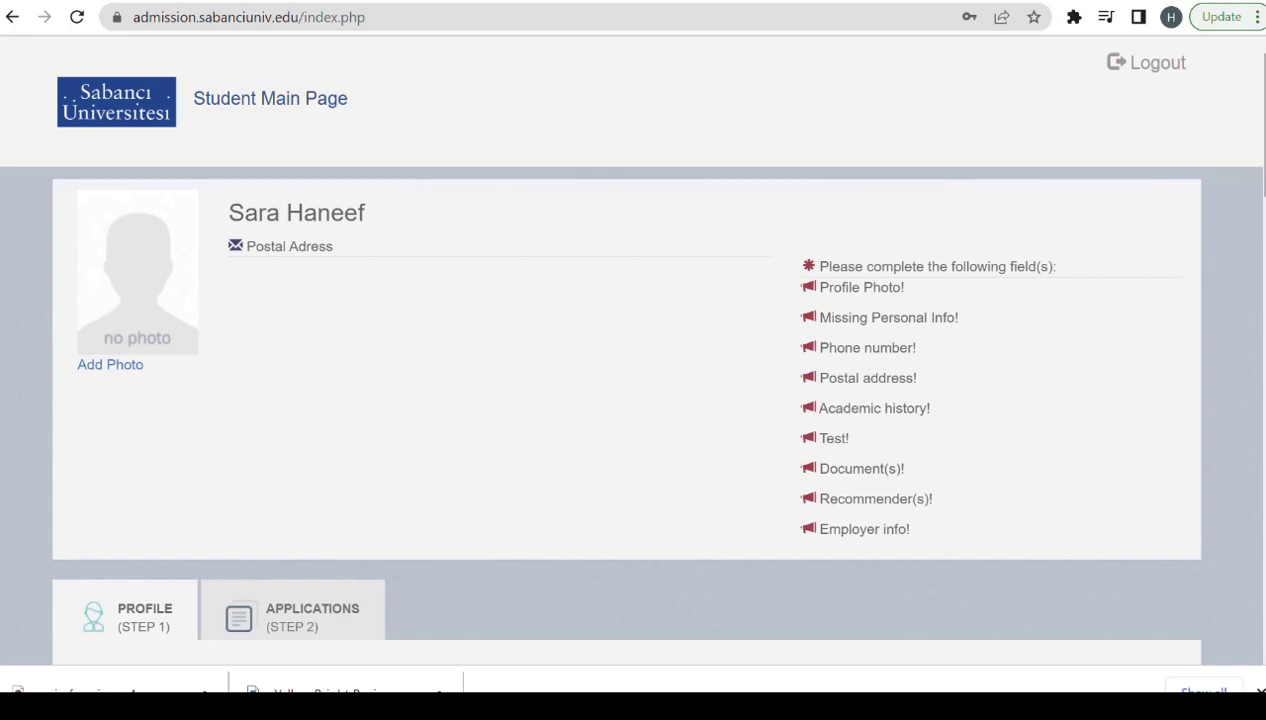
scroll(1244, 215, down, 4)
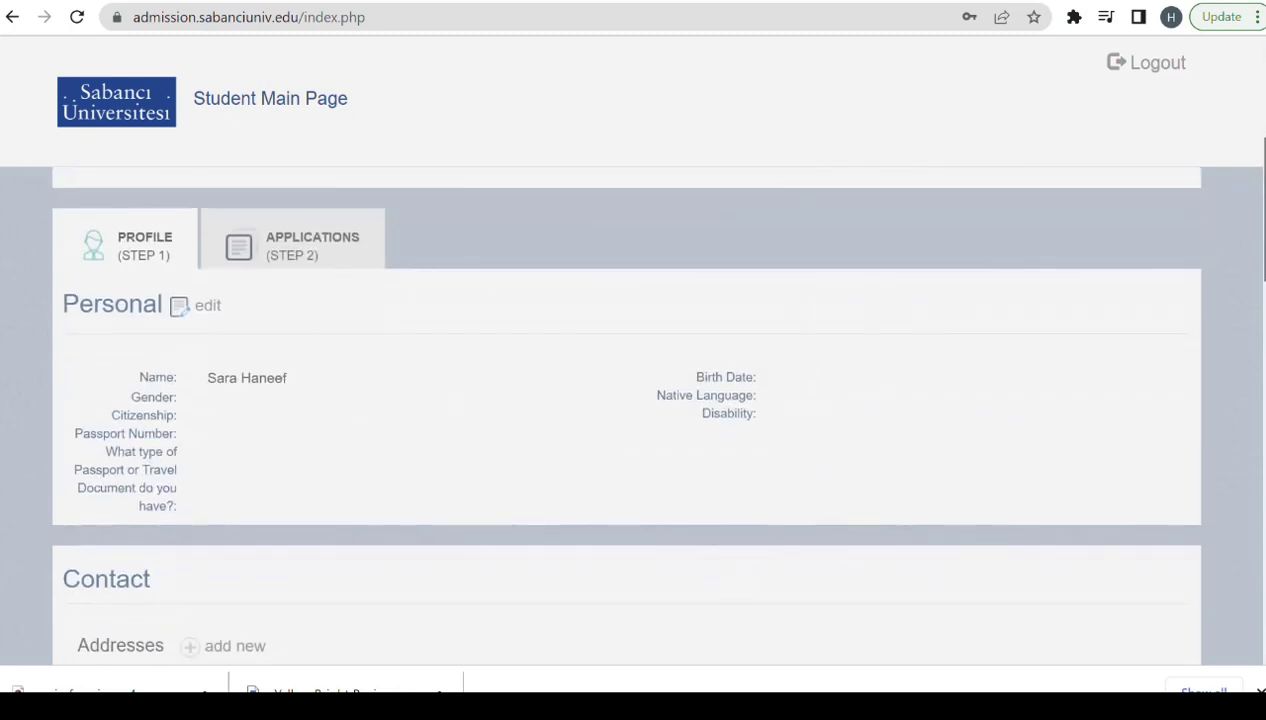
Edit personal details: set gender to Female and citizenship to Pakistan.
click(208, 316)
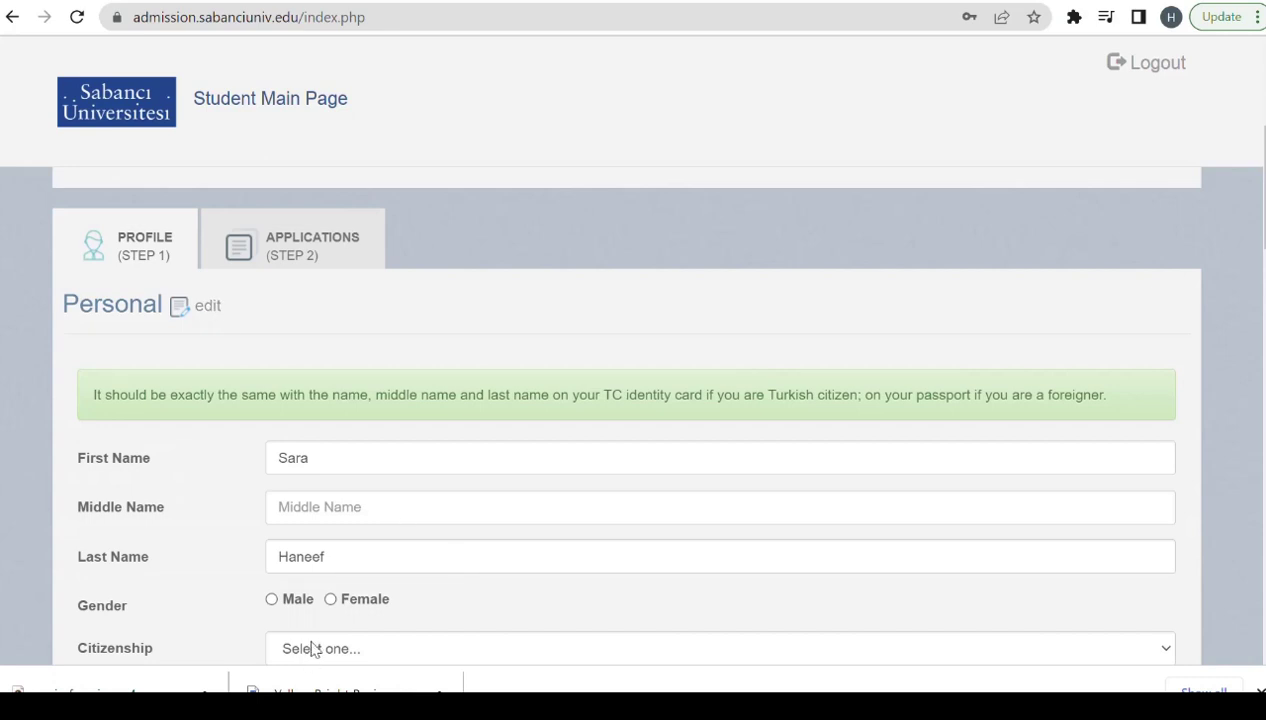
click(330, 599)
click(422, 649)
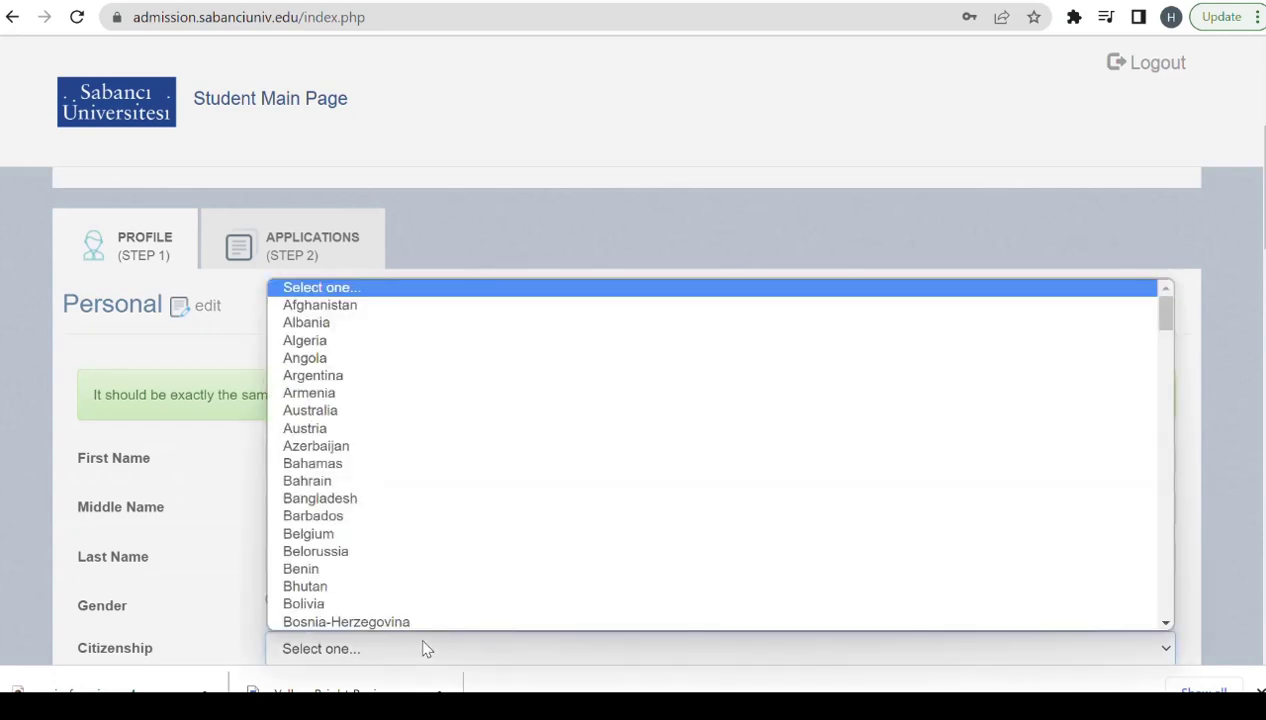
key(p)
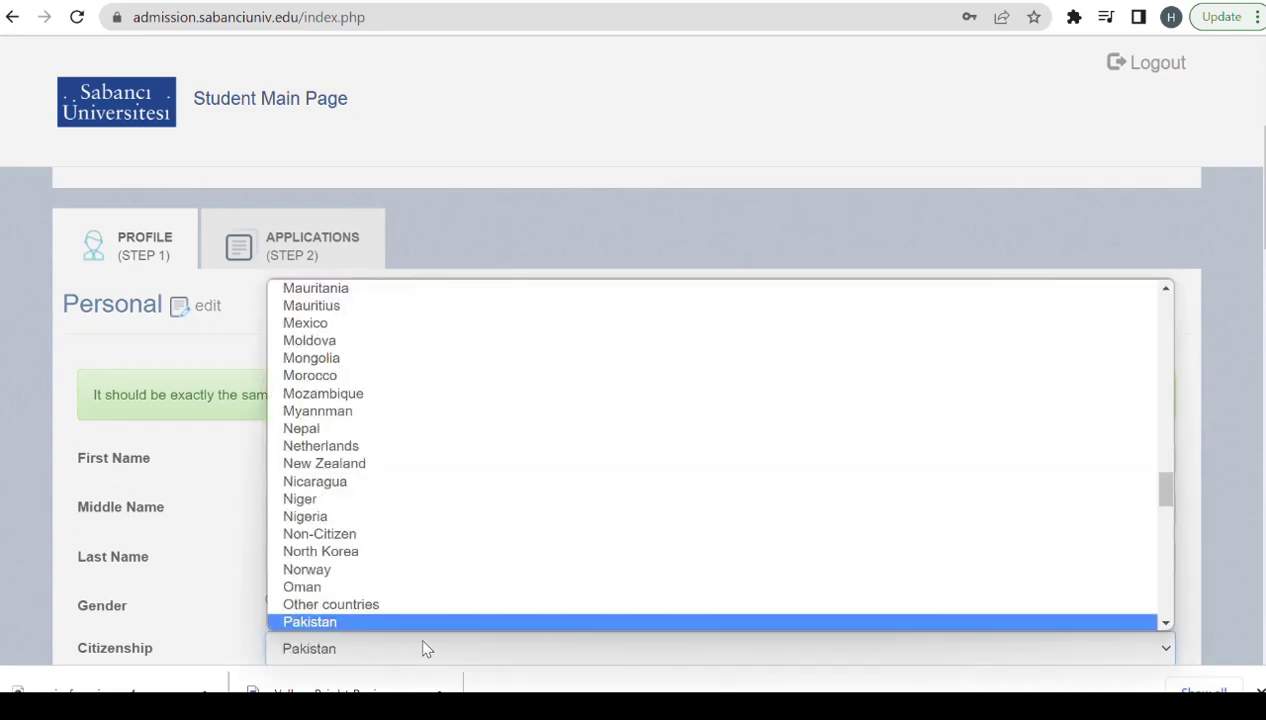
scroll(415, 627, down, 1)
click(418, 622)
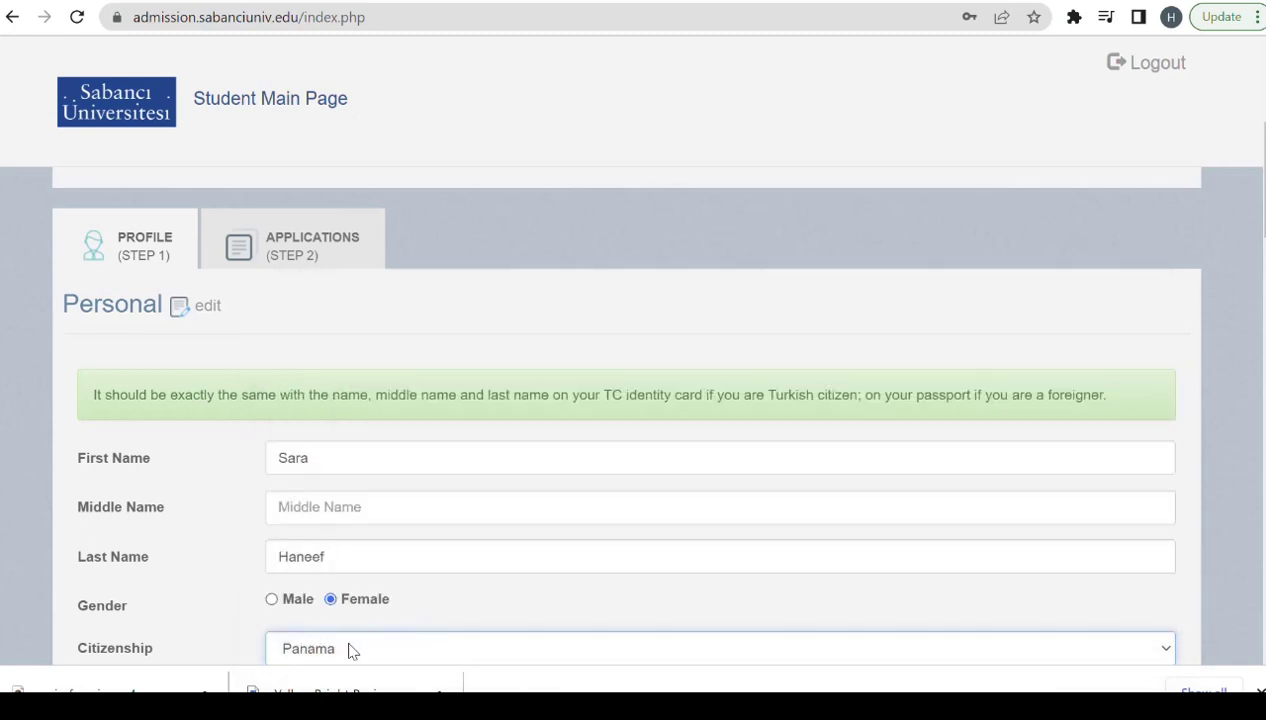
click(345, 645)
click(340, 588)
scroll(1250, 660, down, 2)
scroll(1250, 655, down, 2)
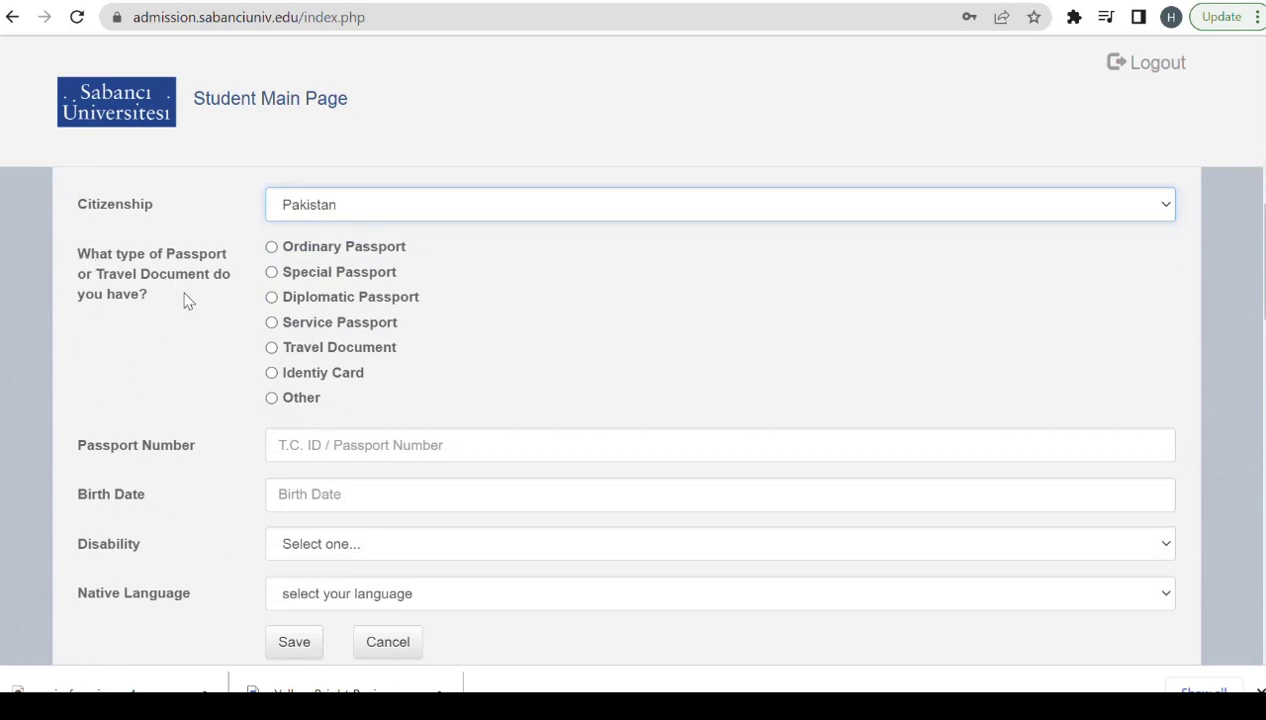
click(271, 250)
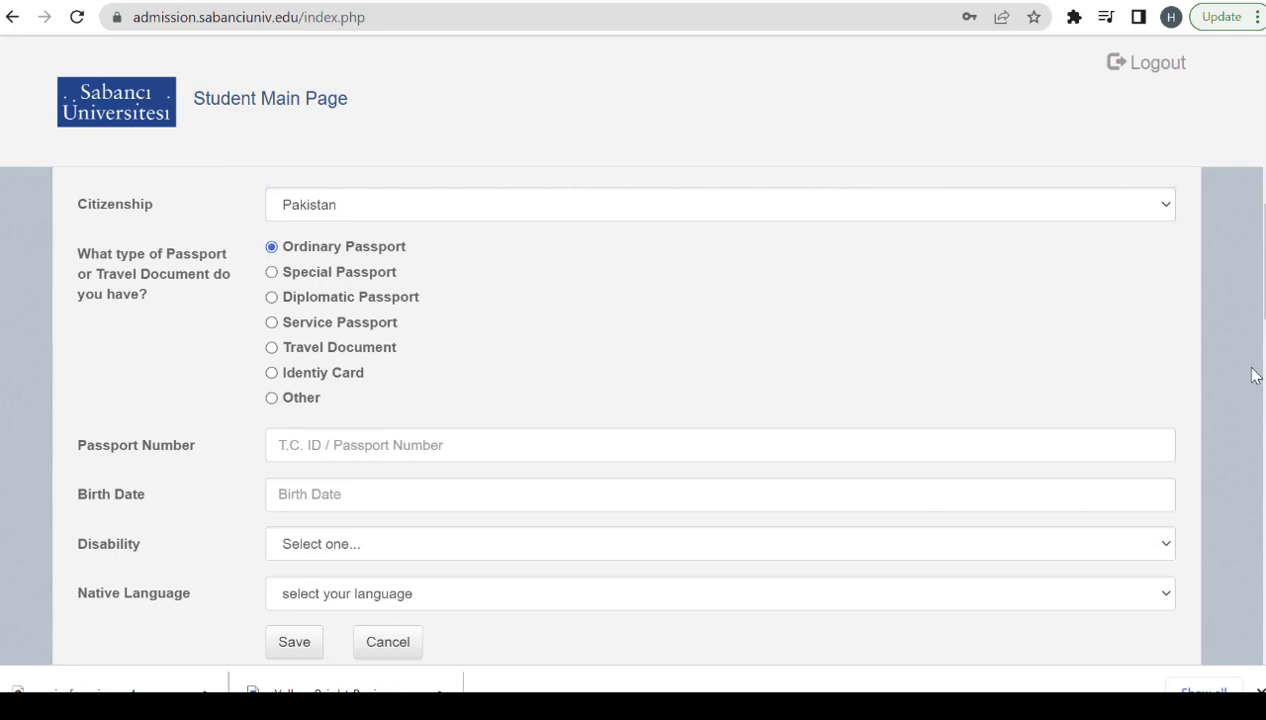
scroll(640, 350, down, 1)
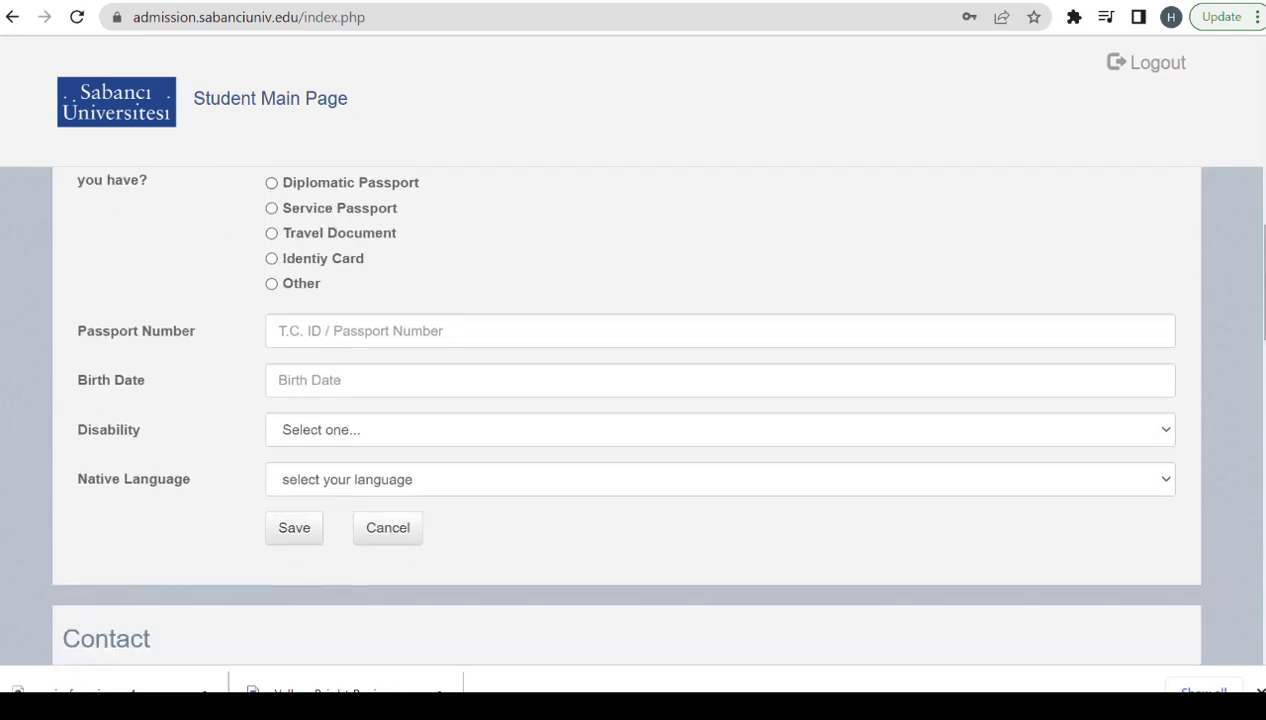
click(477, 336)
text(123456789)
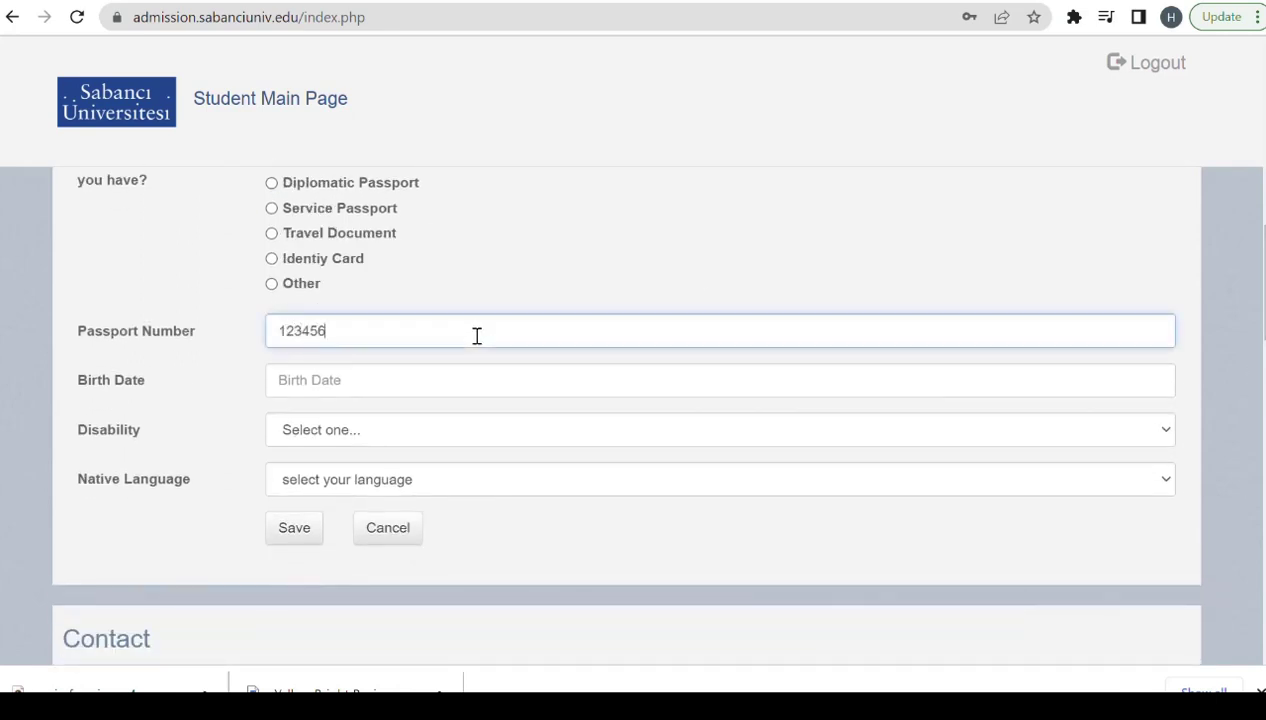
click(421, 381)
click(448, 416)
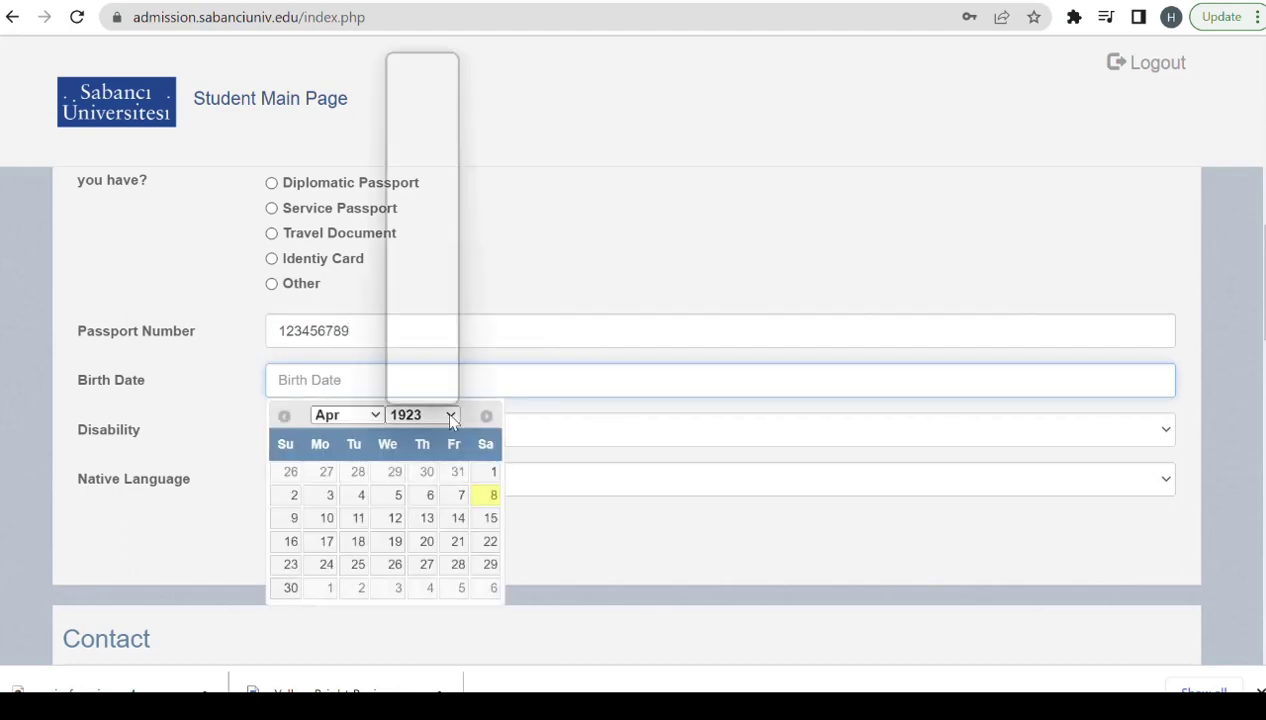
scroll(453, 357, down, 18)
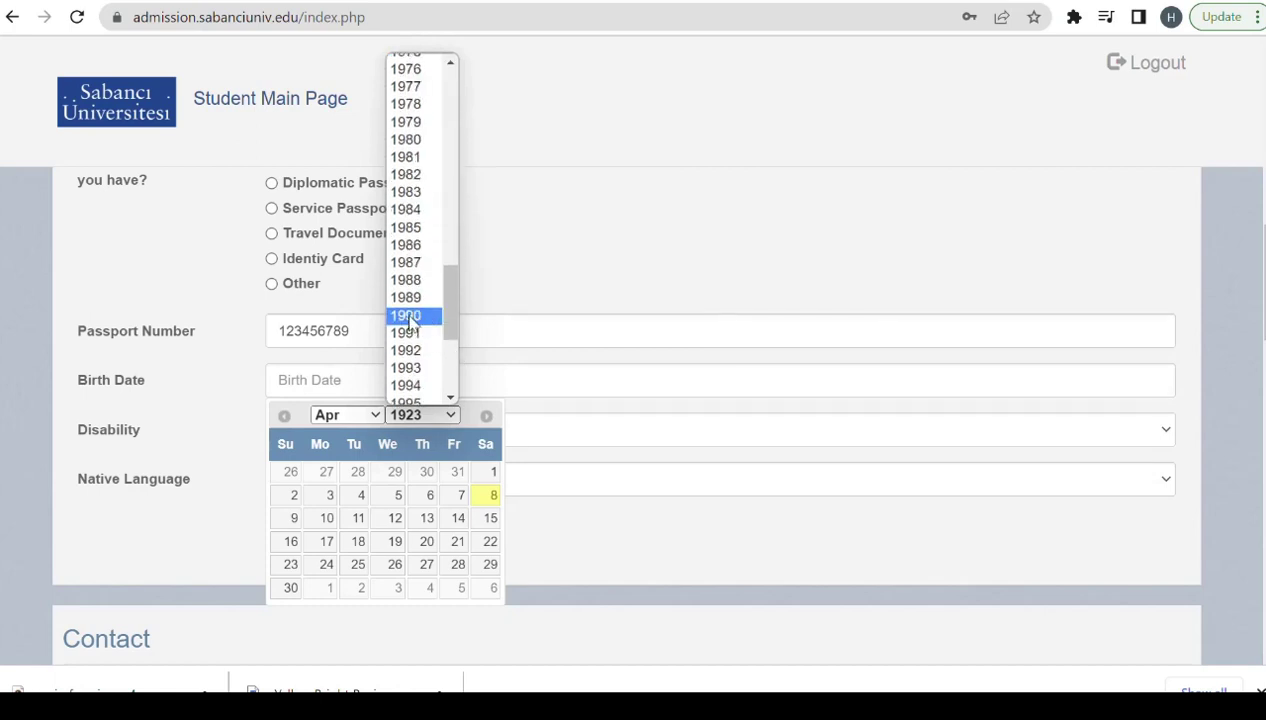
click(408, 316)
click(294, 478)
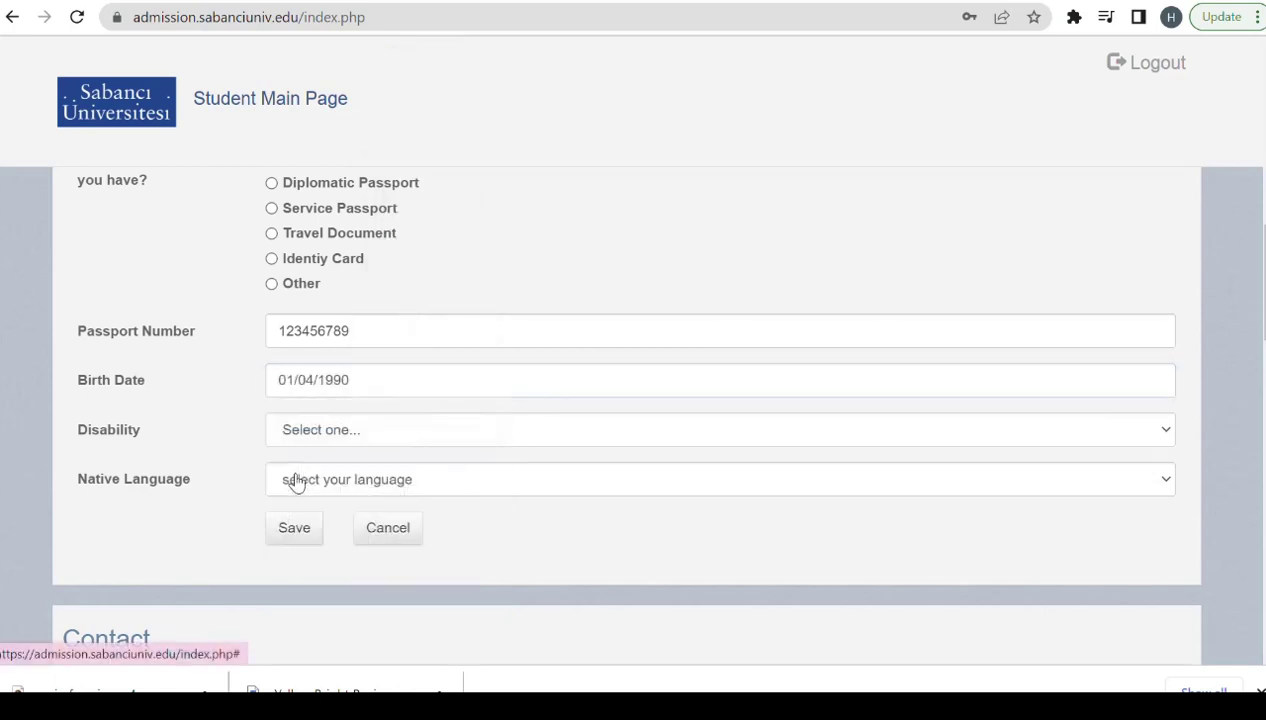
Choose No Disability and Urdu as native language, then save the personal details.
click(368, 436)
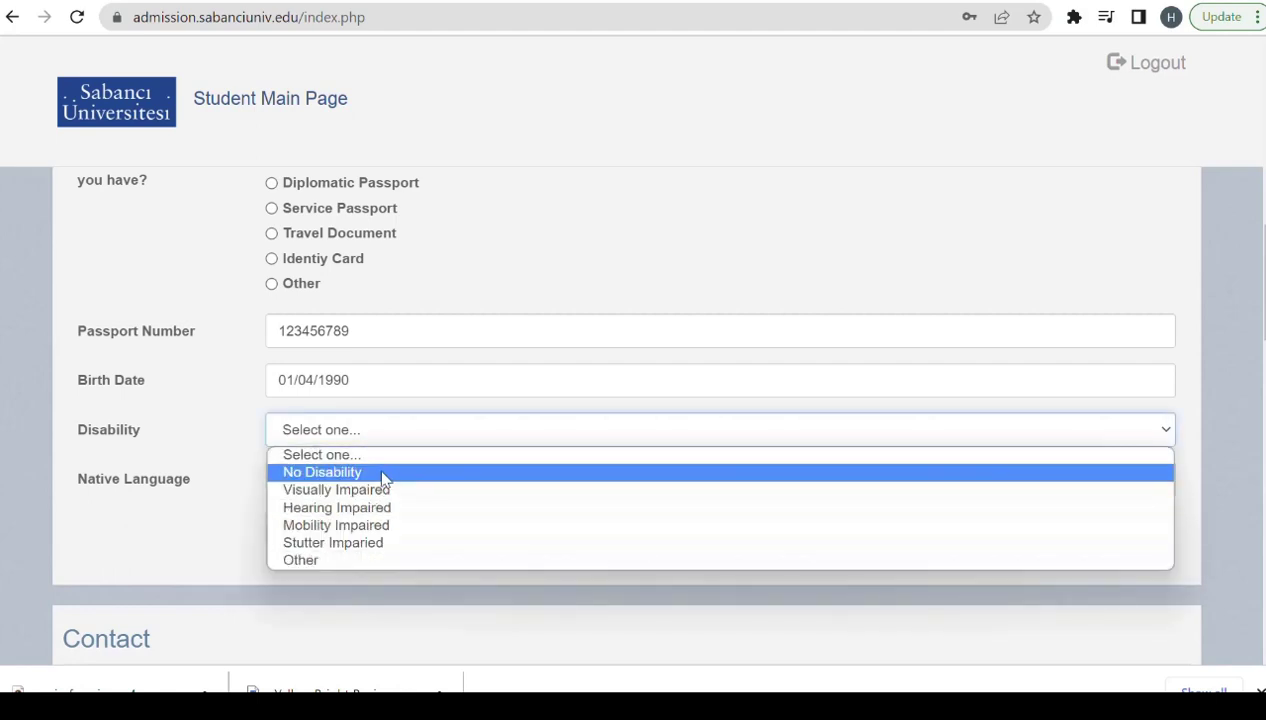
click(390, 473)
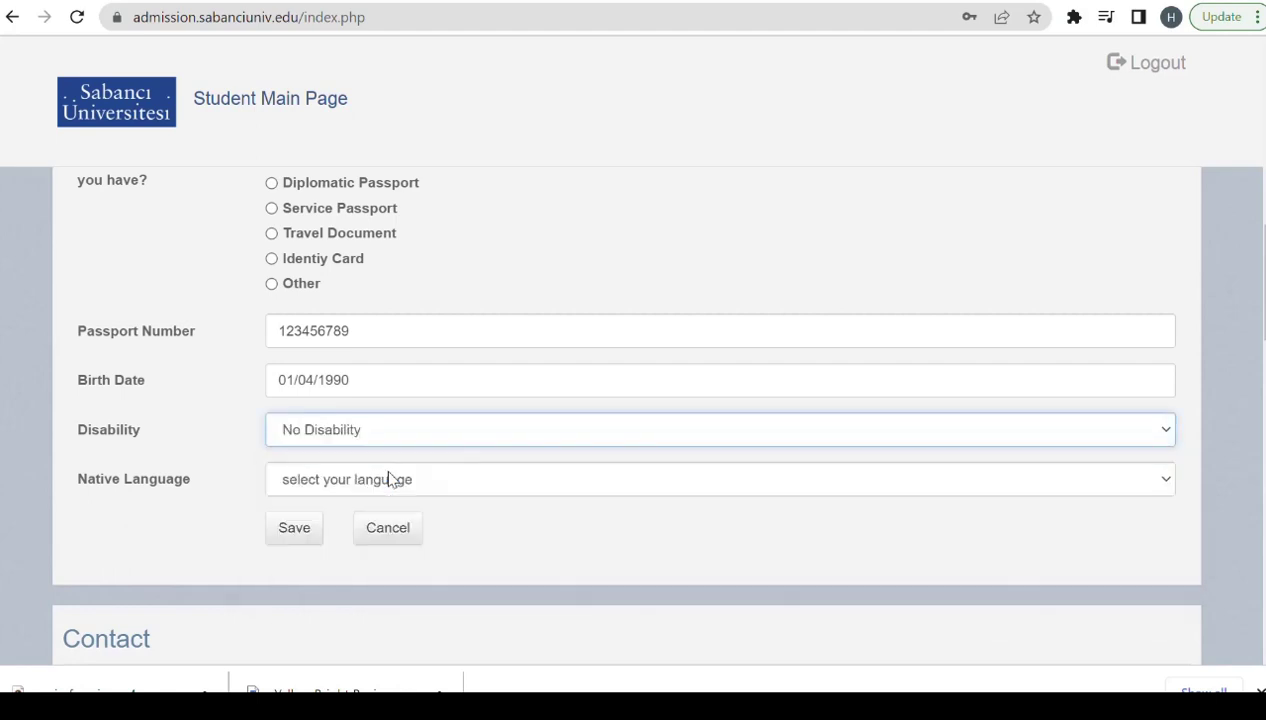
click(381, 480)
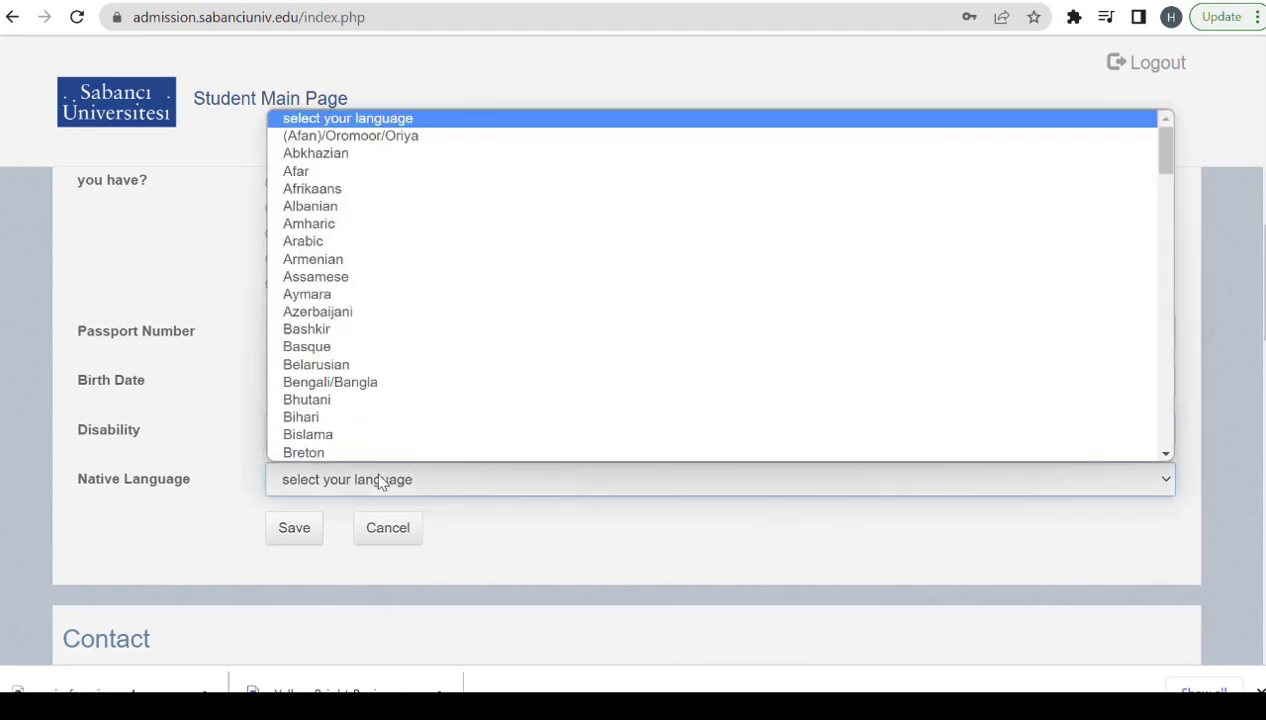
text(ur)
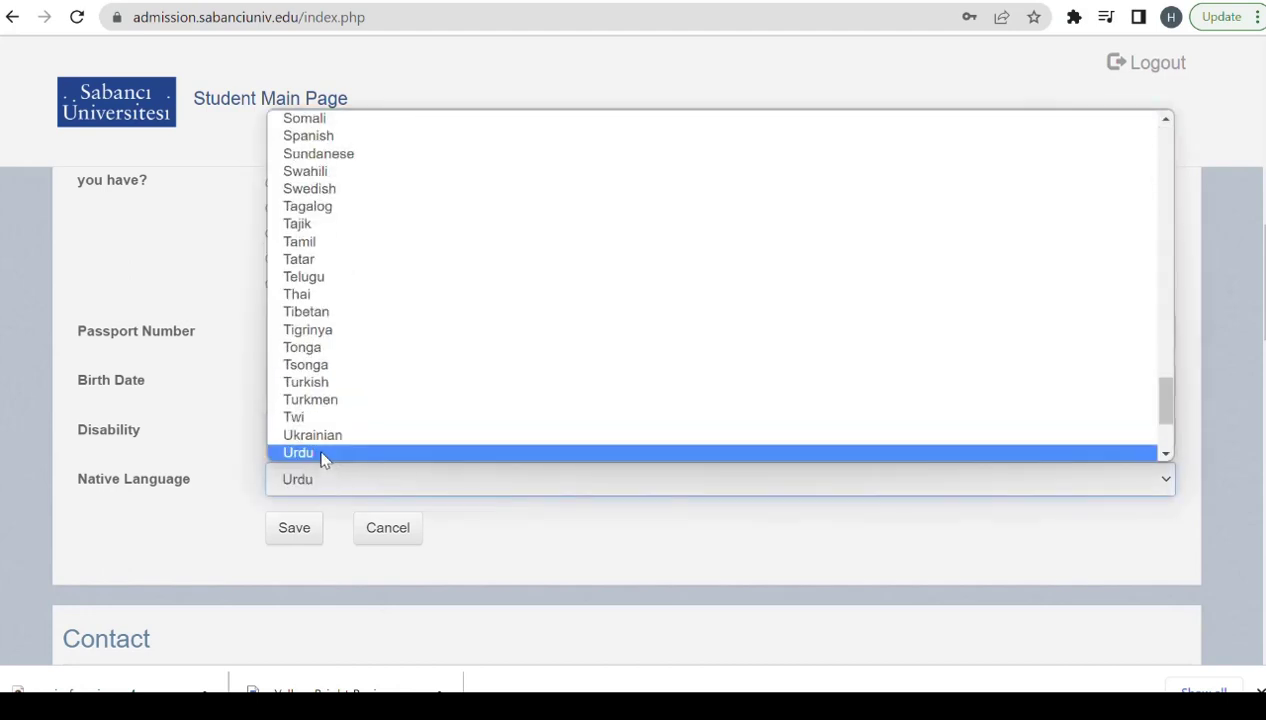
click(322, 458)
click(297, 528)
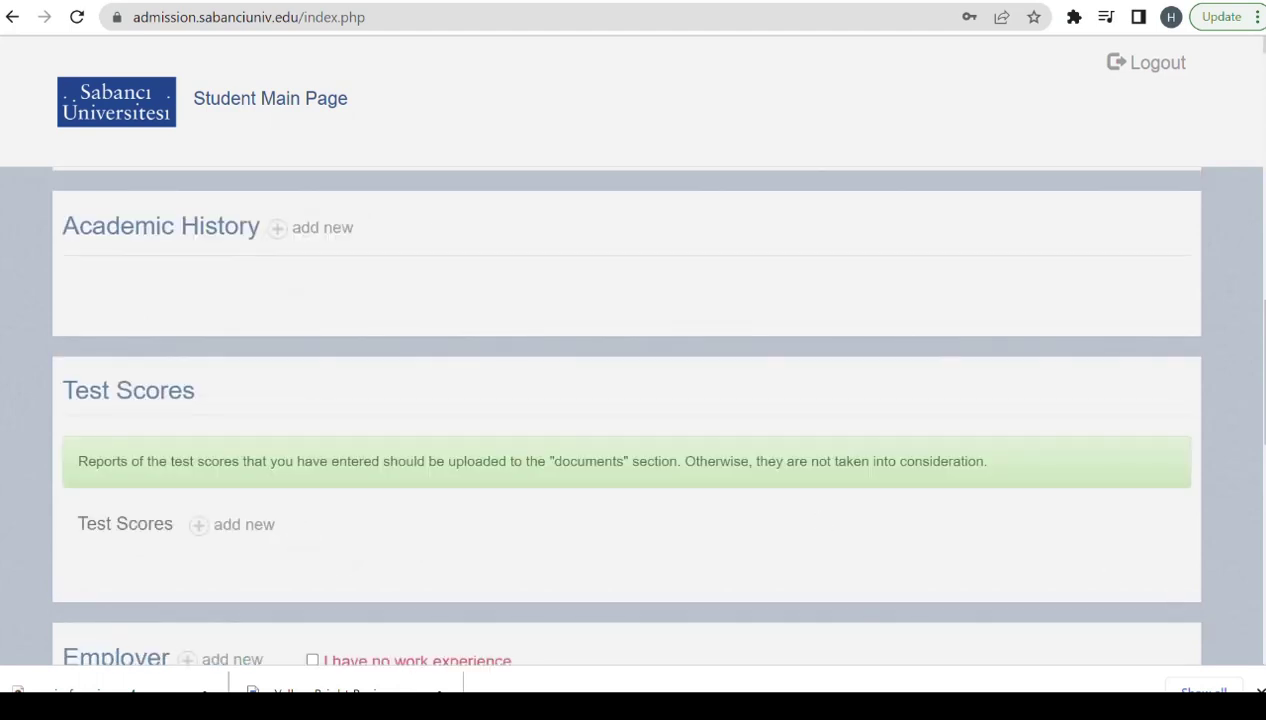
scroll(626, 415, up, 6)
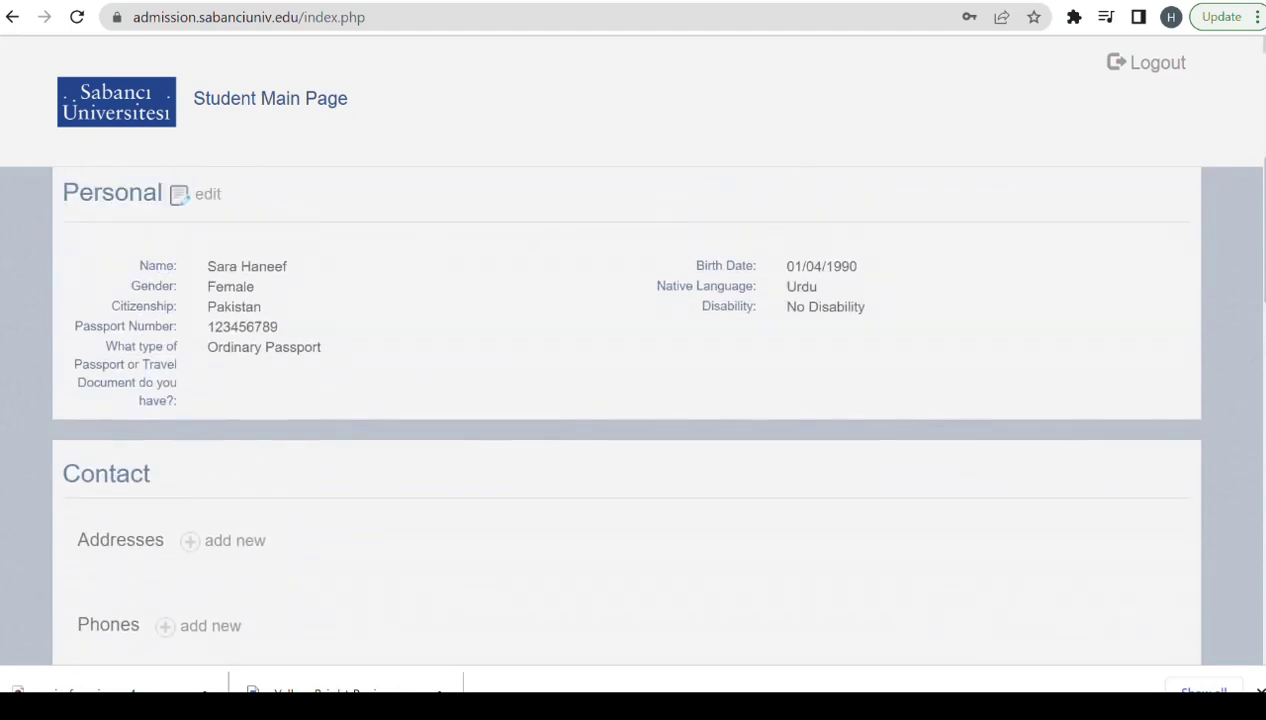
scroll(1147, 477, up, 1)
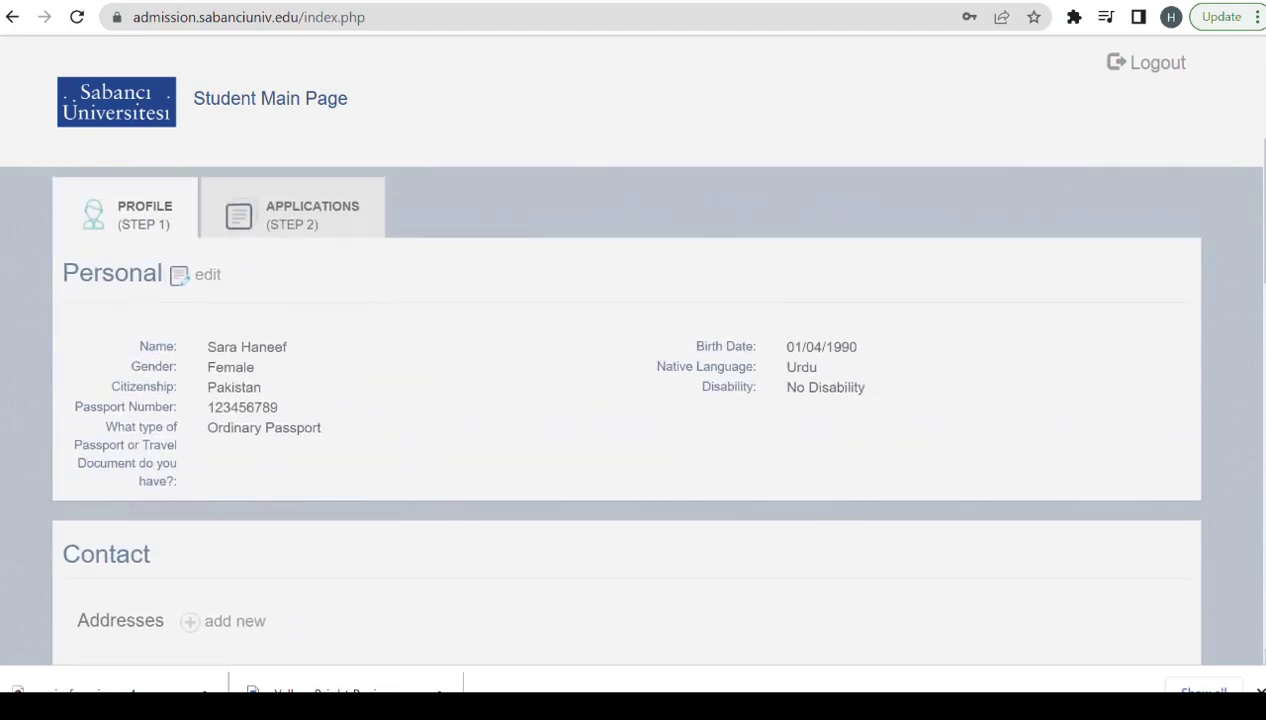
Add a new address of type HOME with country Pakistan.
scroll(1250, 651, down, 2)
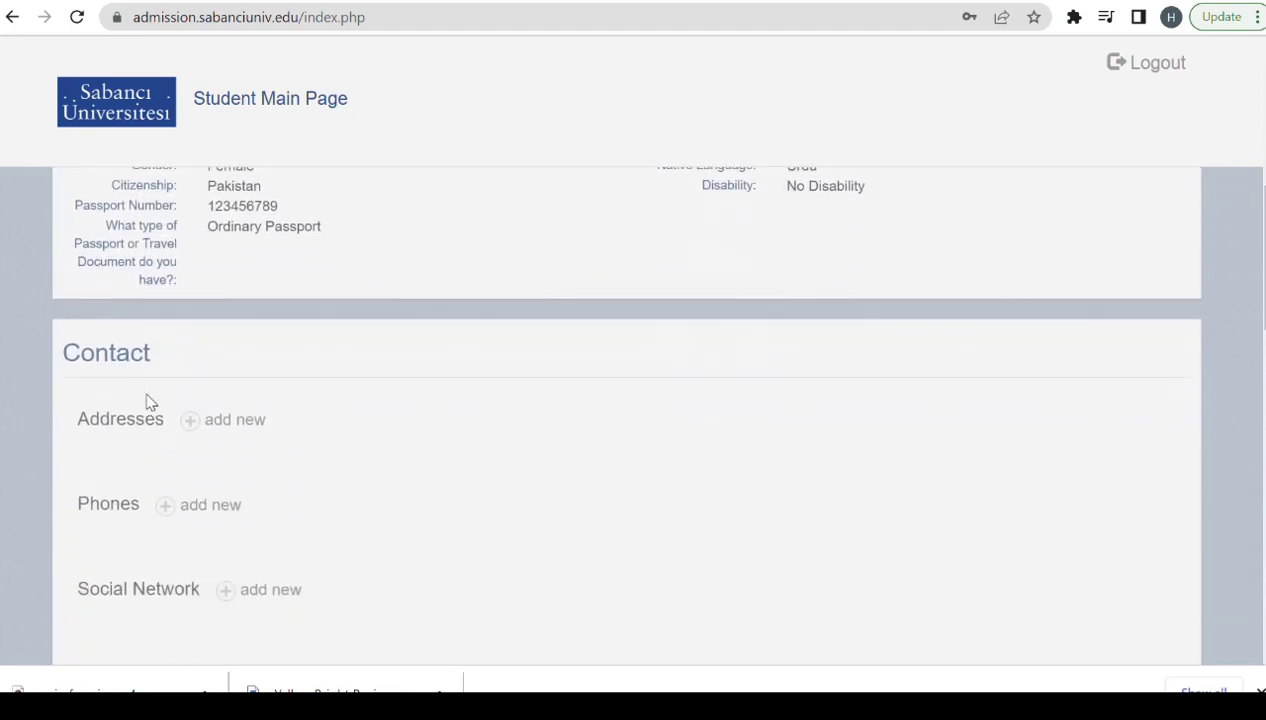
click(186, 427)
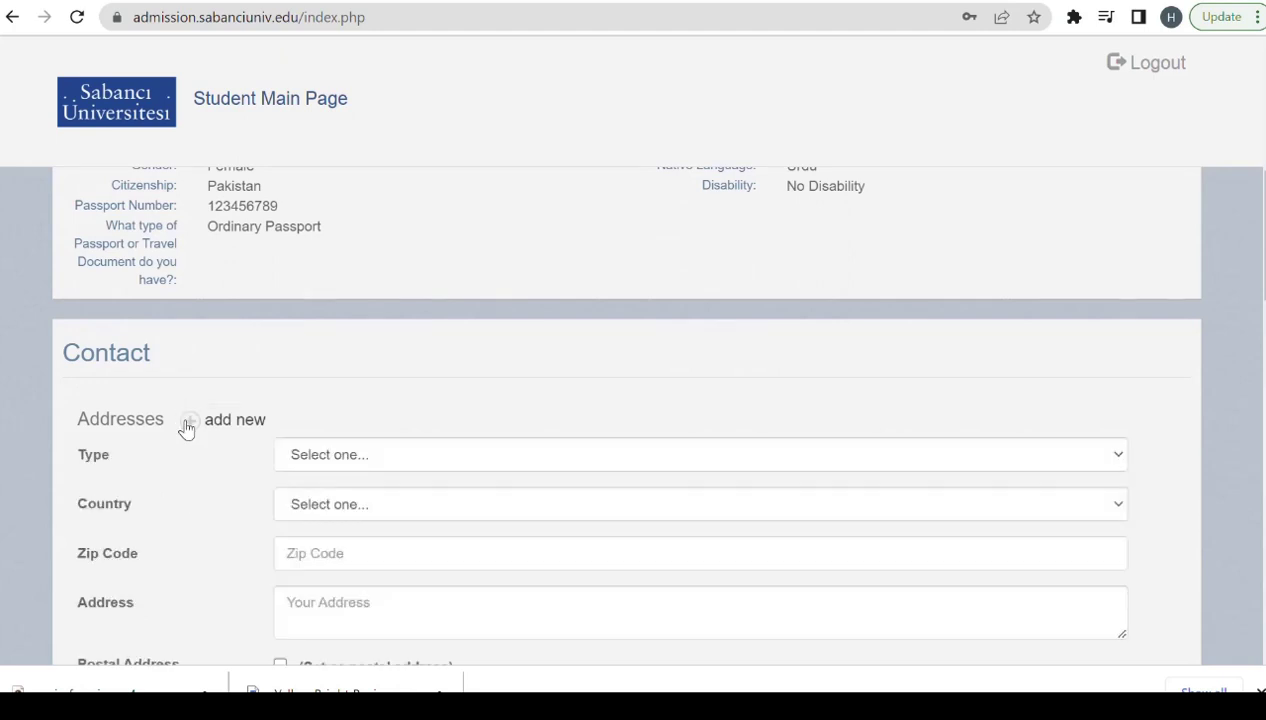
click(355, 457)
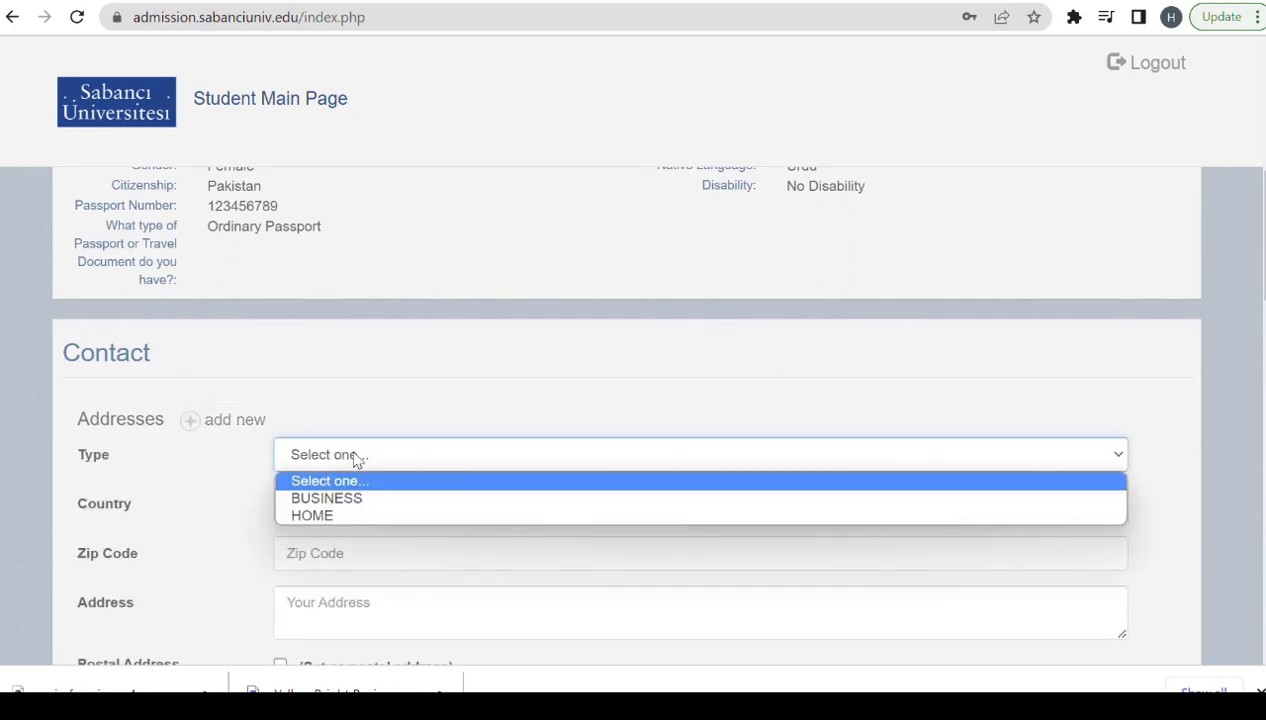
click(323, 516)
click(336, 512)
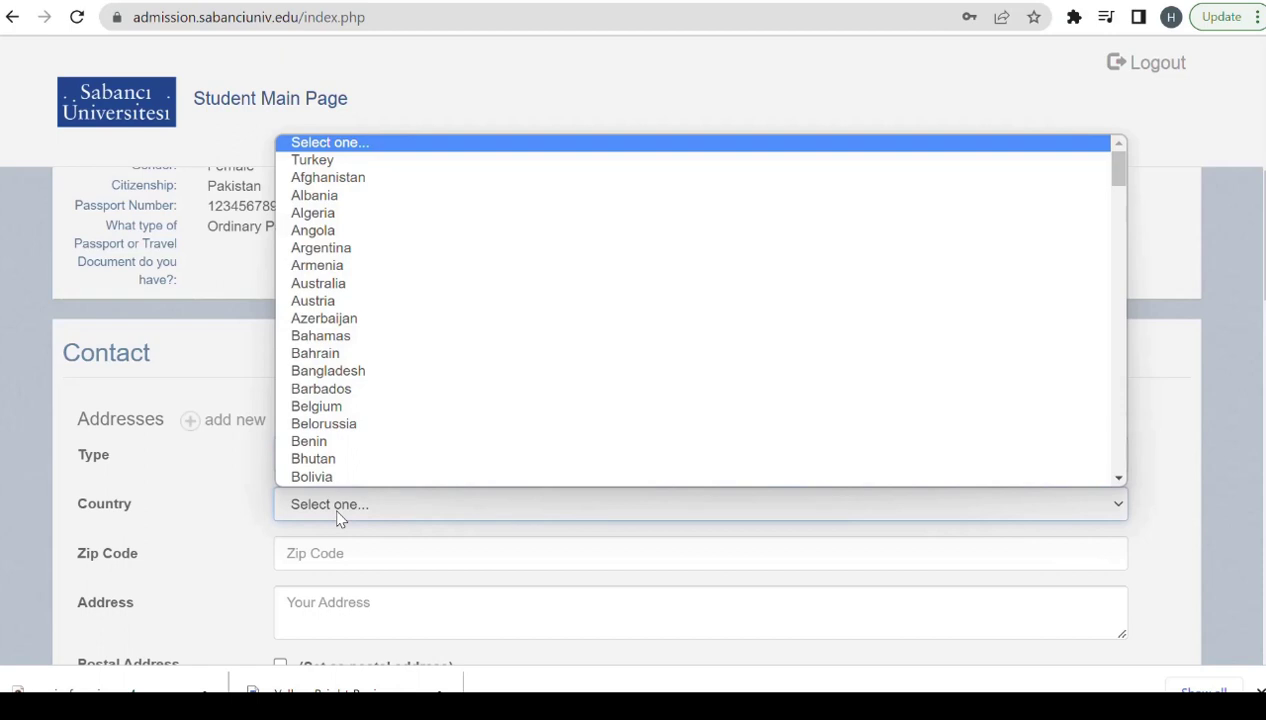
text(pak)
click(338, 479)
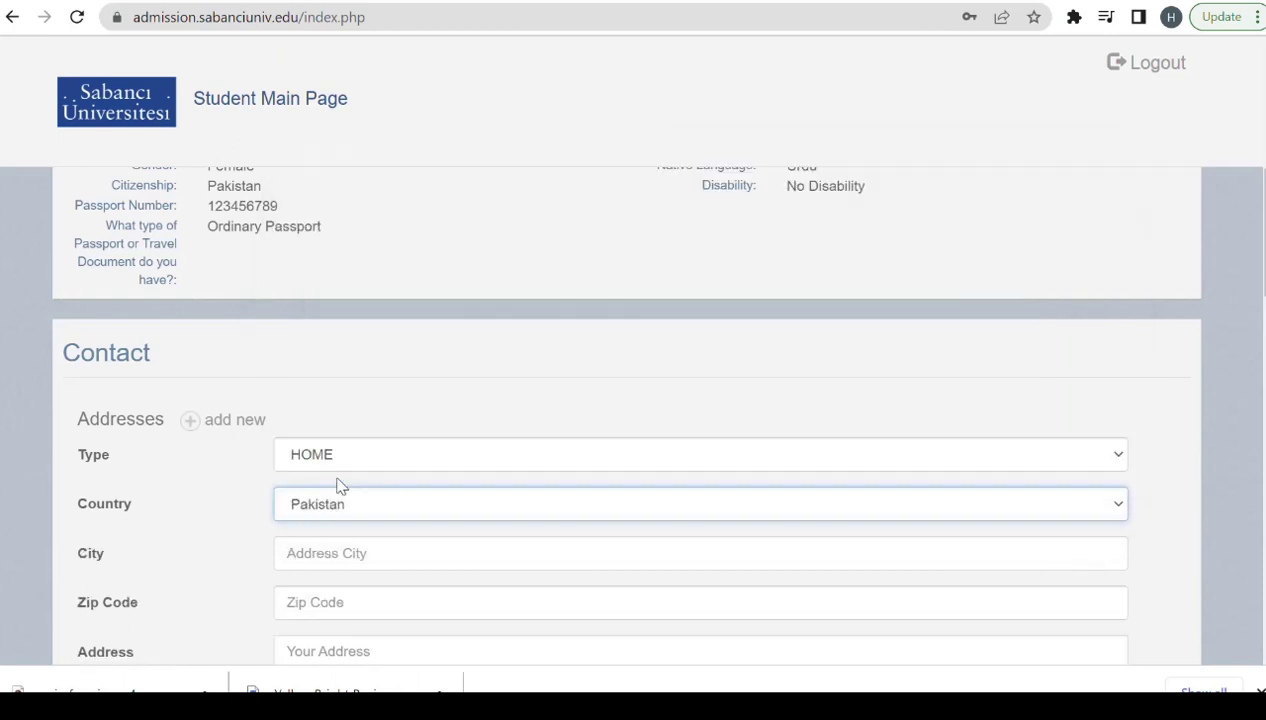
Fill in the home address's city, zip code and street address.
click(351, 557)
text(Lah)
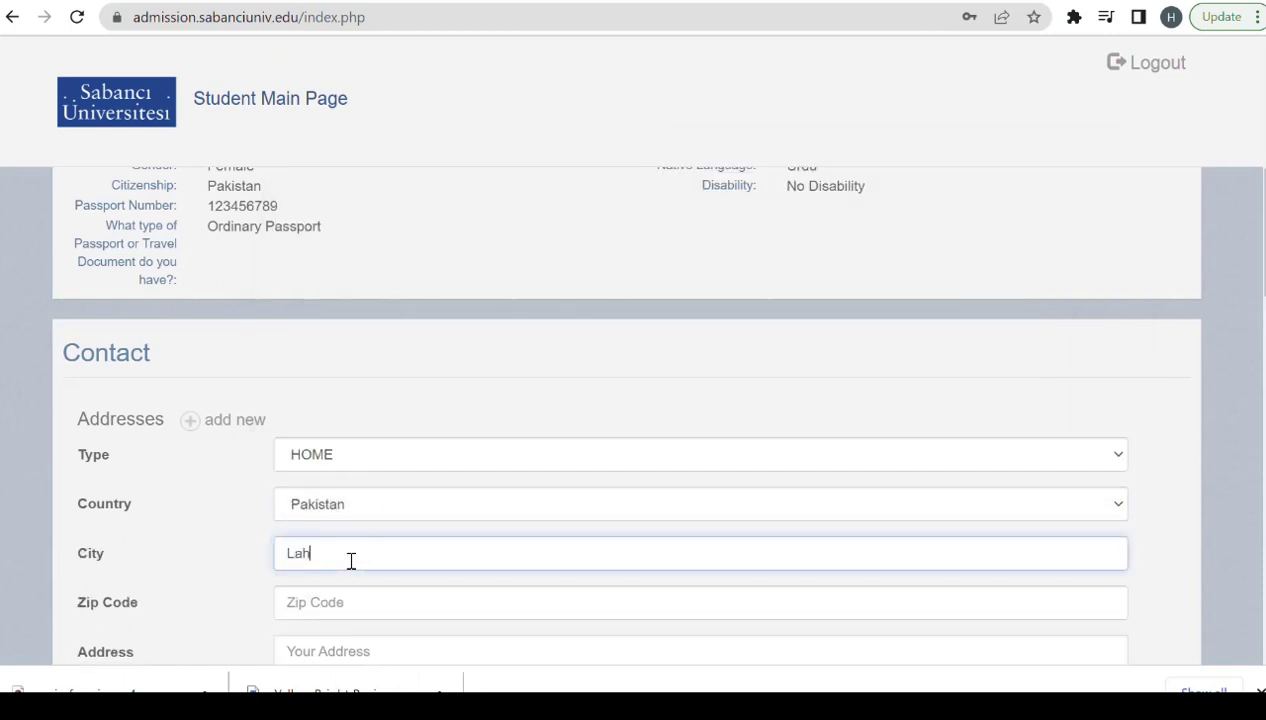
text(rore)
key(BackSpace)
key(BackSpace)
key(BackSpace)
click(1260, 656)
scroll(1260, 656, down, 2)
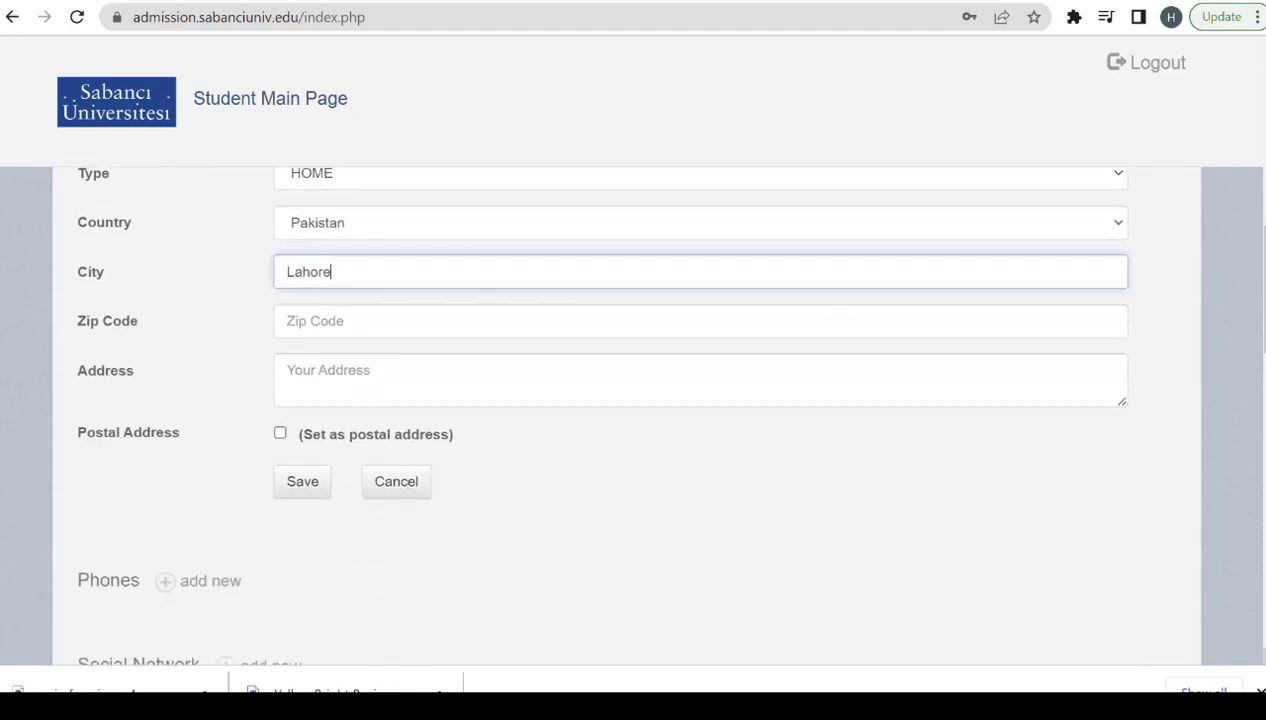
click(348, 323)
text(35200)
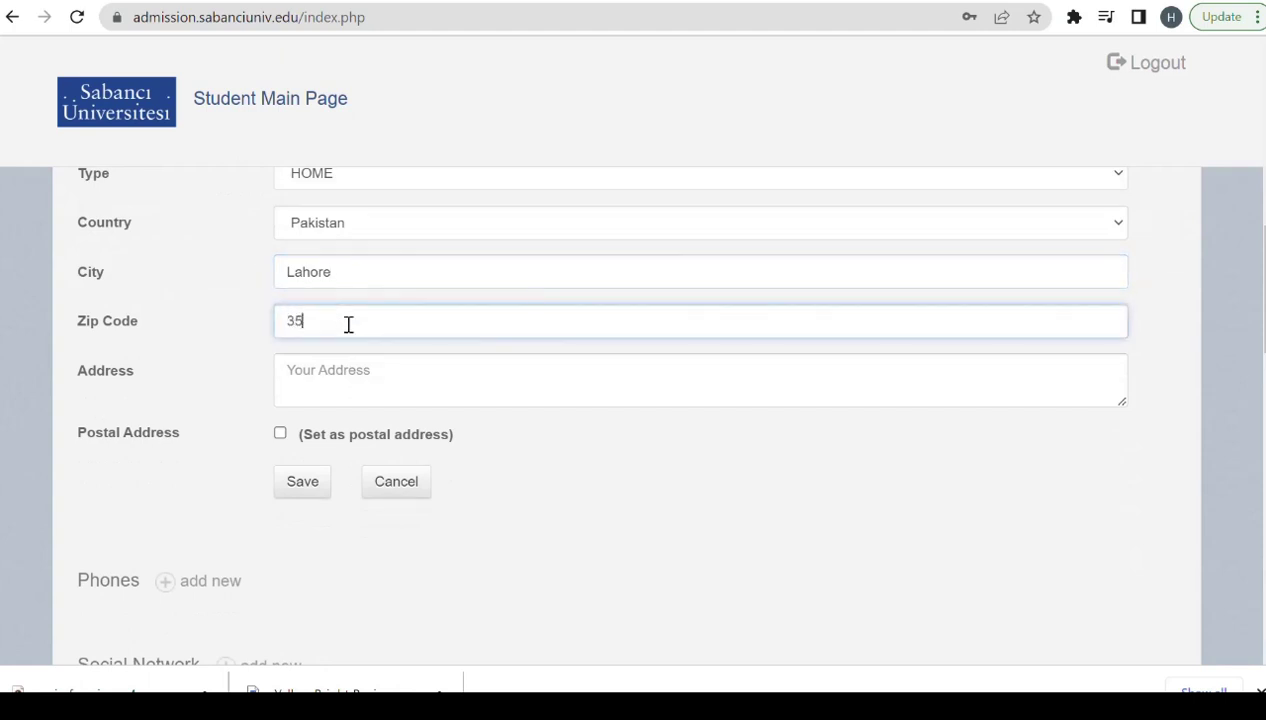
click(369, 384)
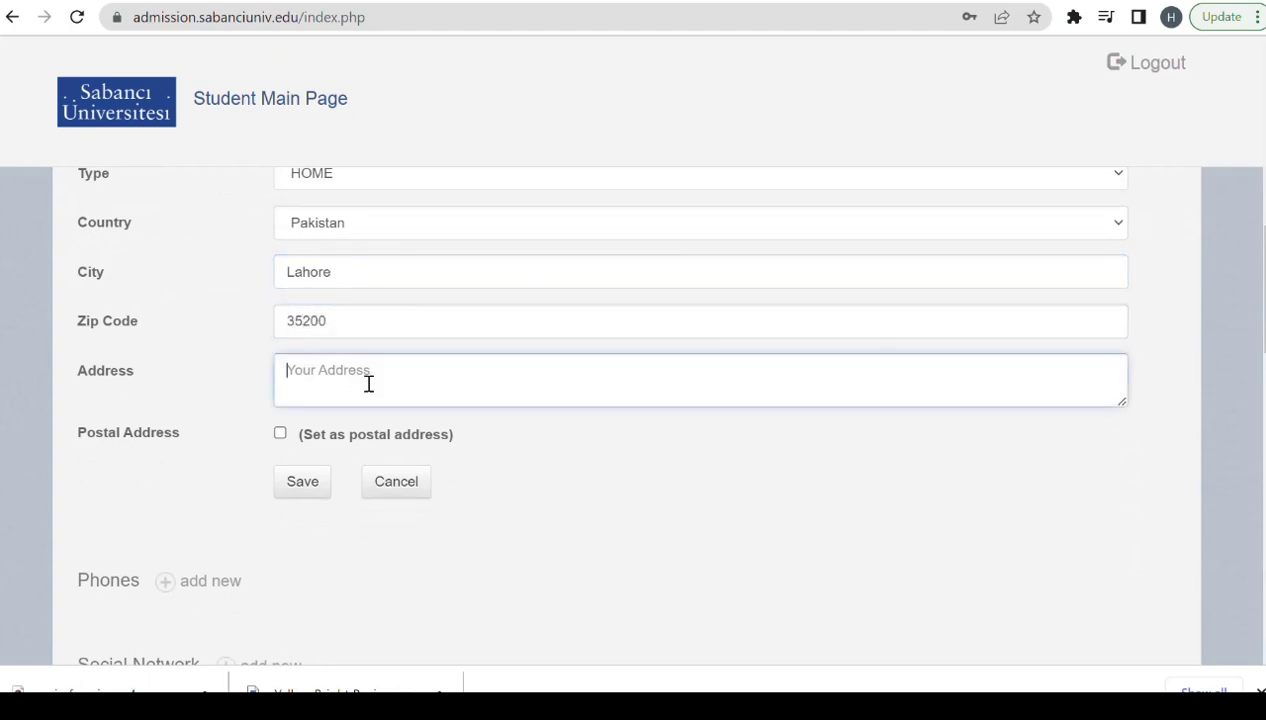
text(Gulshan Colony)
Save a Mobile phone with country code 92 and the phone number, then save the home address.
click(166, 583)
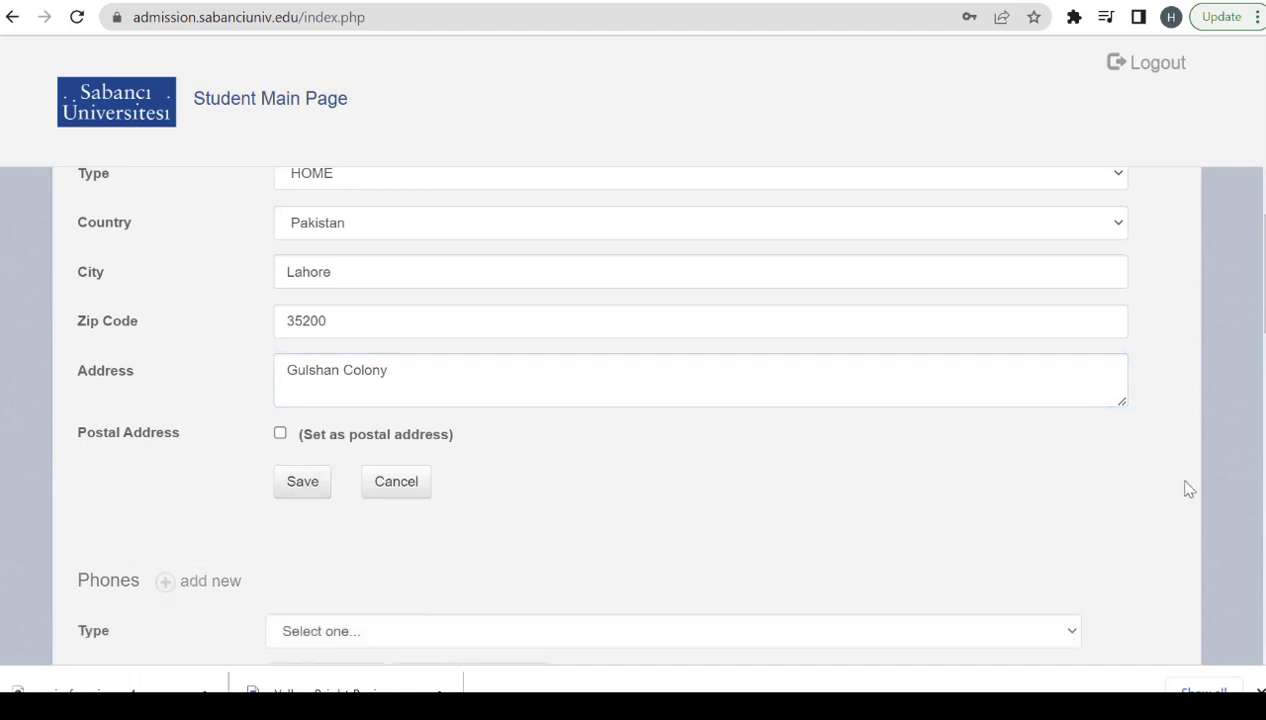
scroll(1262, 655, down, 3)
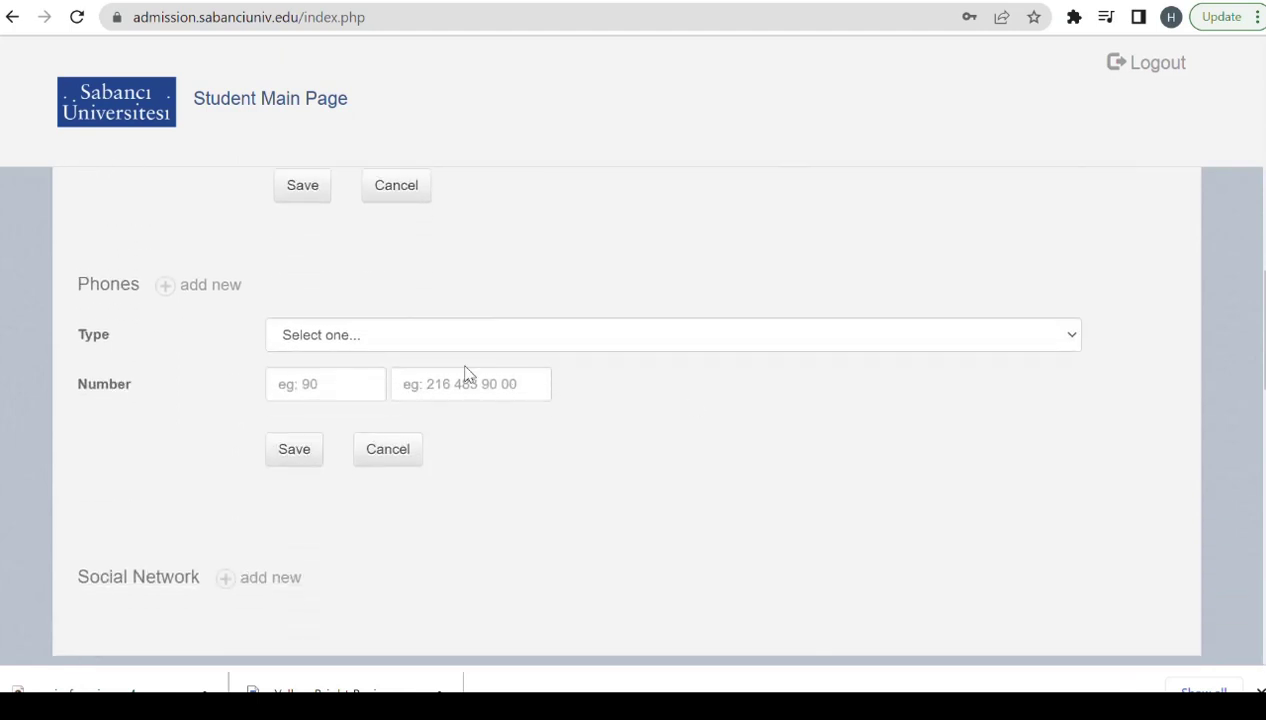
click(367, 335)
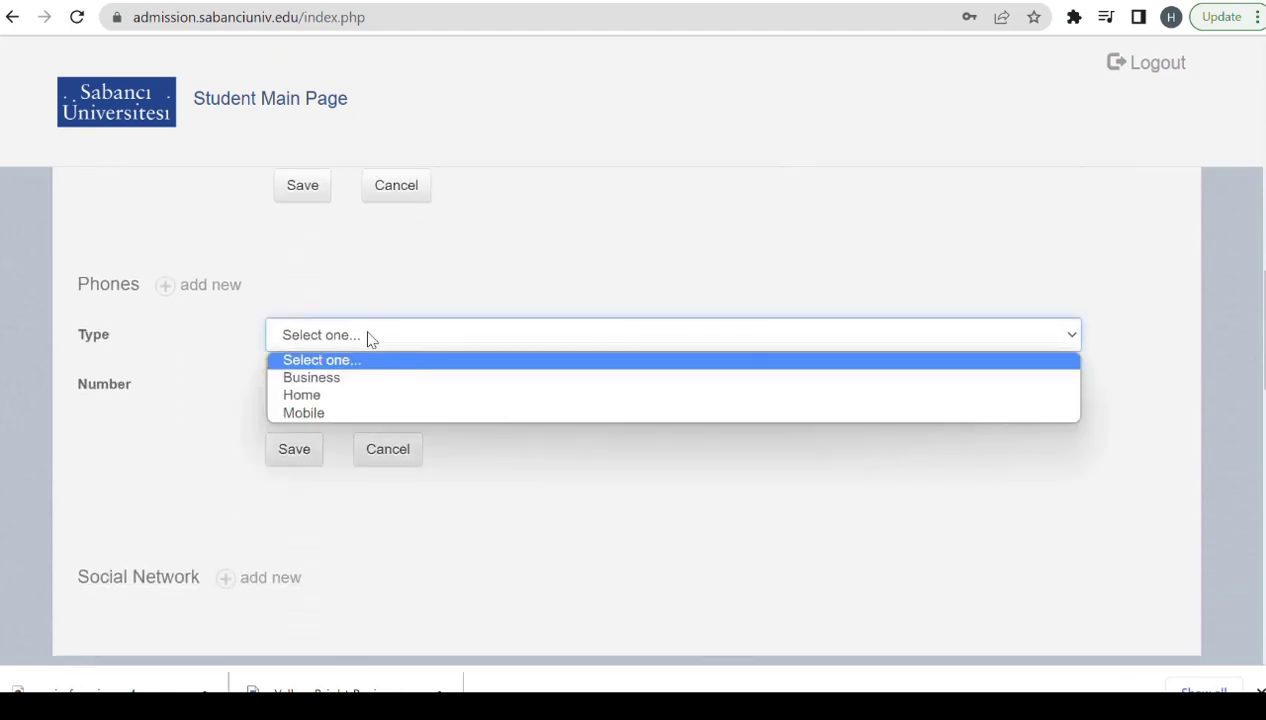
click(313, 413)
click(335, 393)
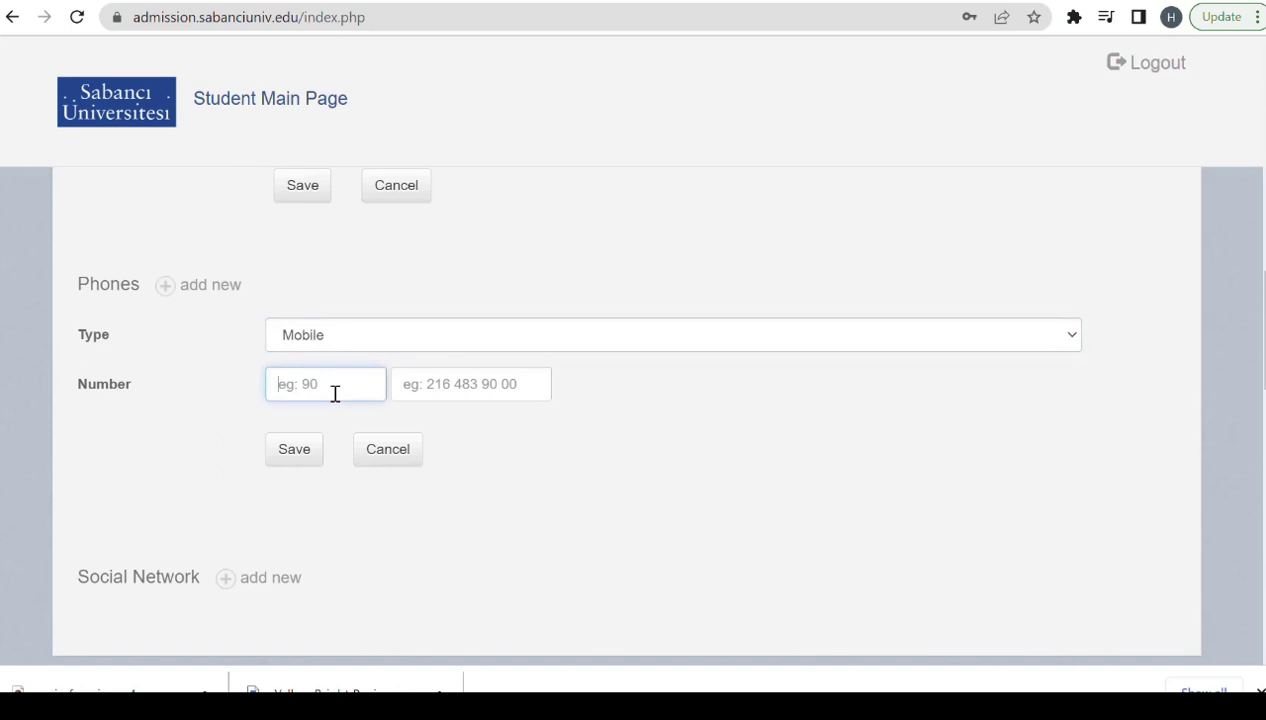
text(92)
click(440, 384)
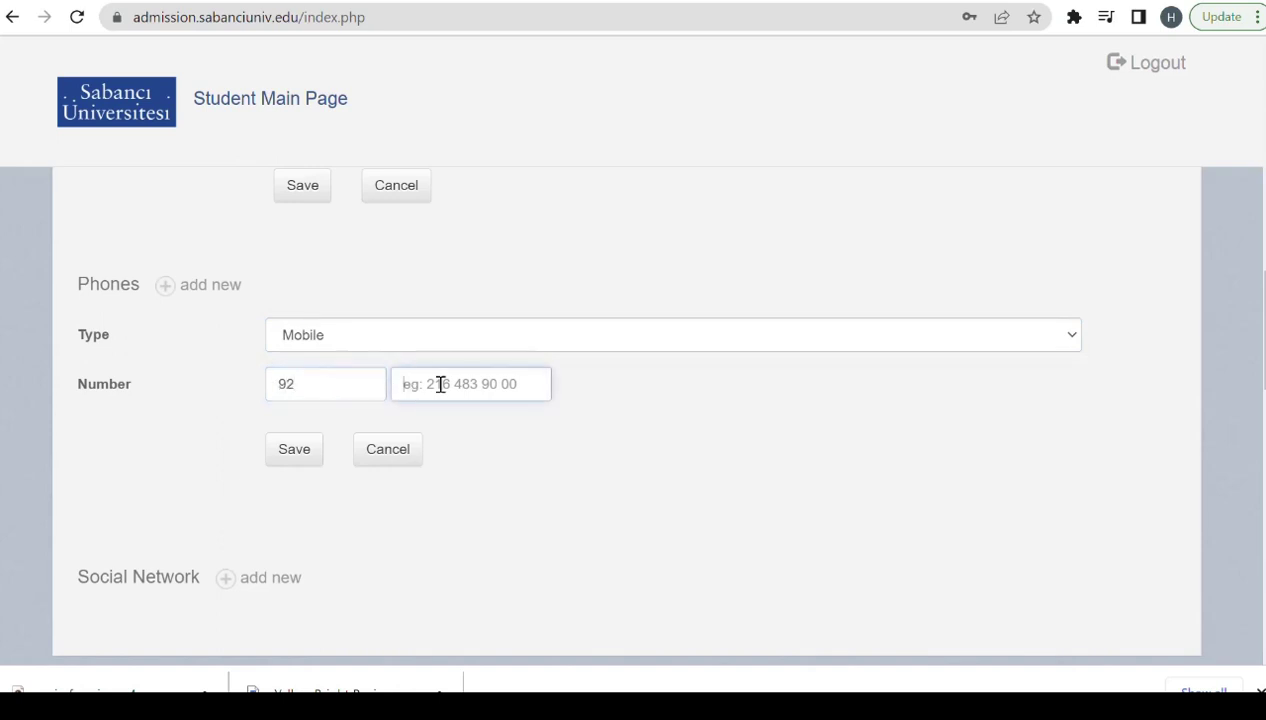
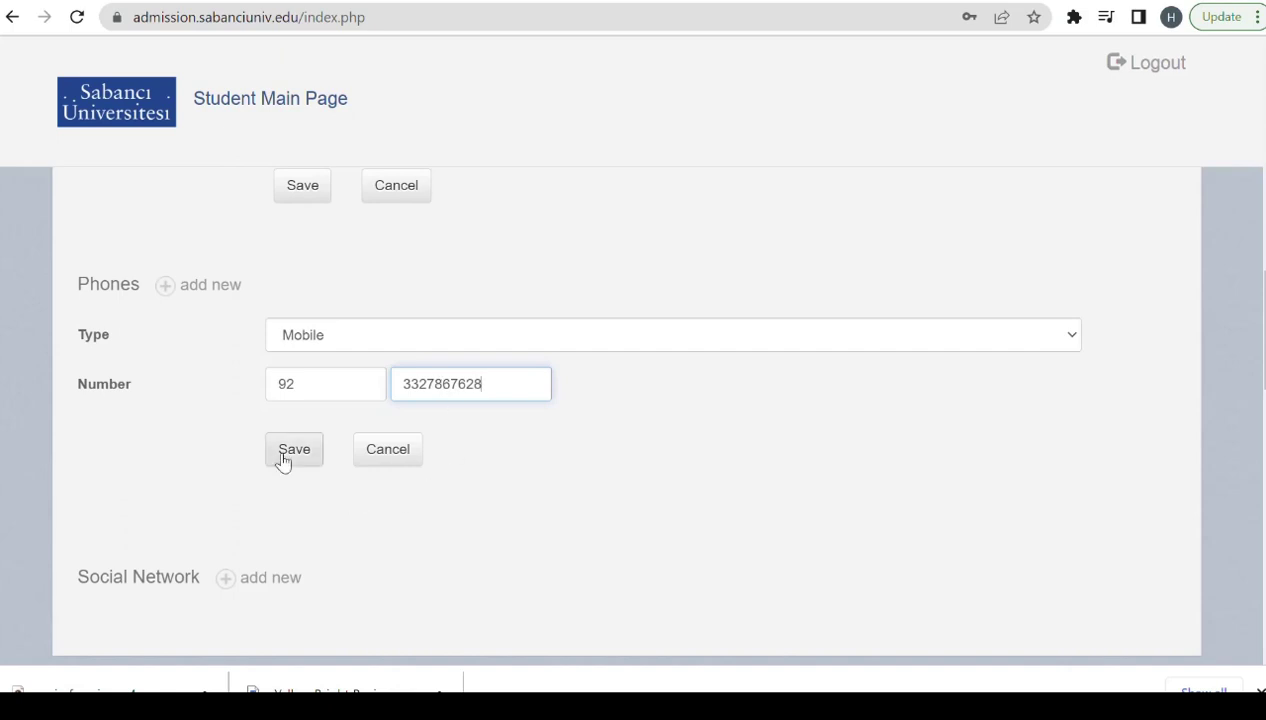
click(291, 457)
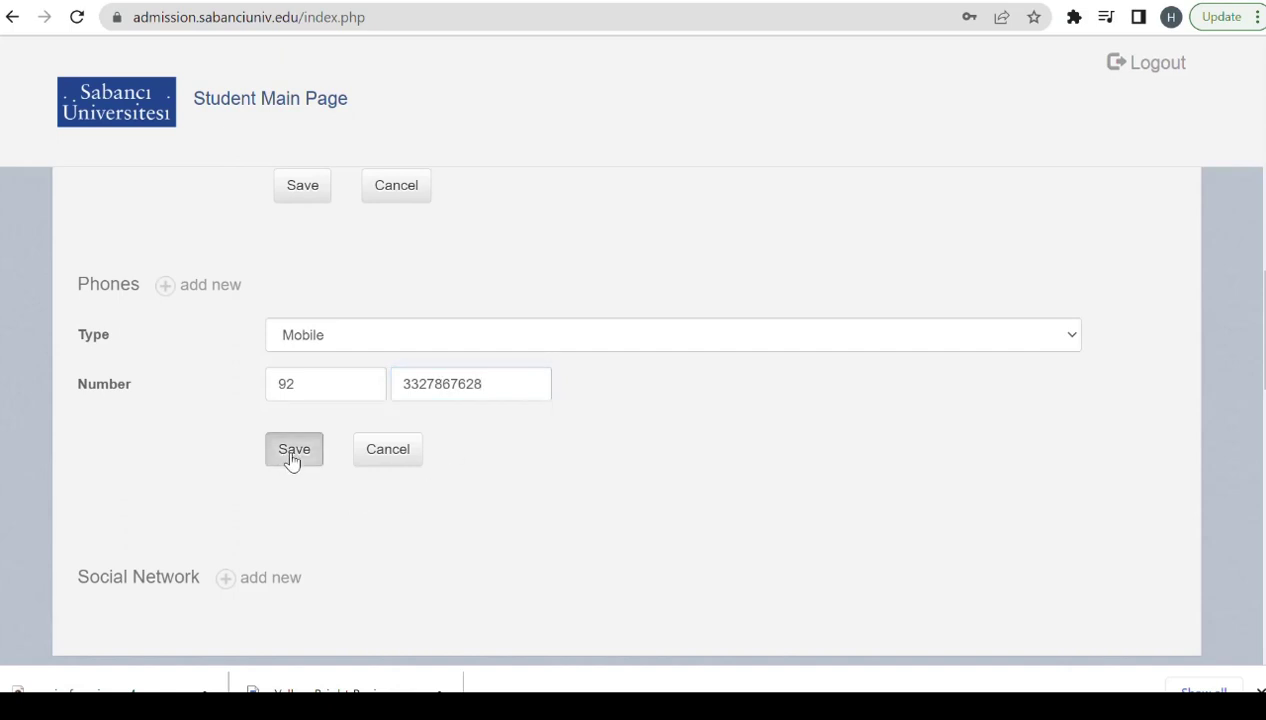
click(305, 198)
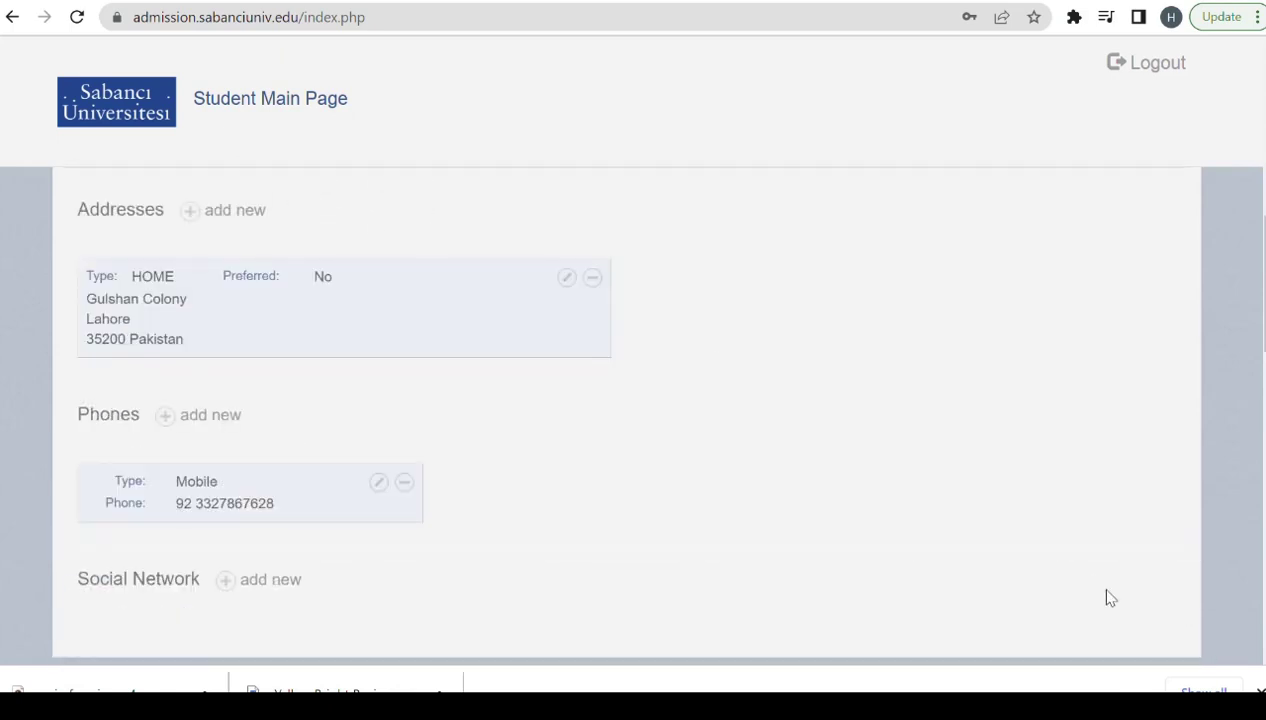
scroll(662, 390, down, 4)
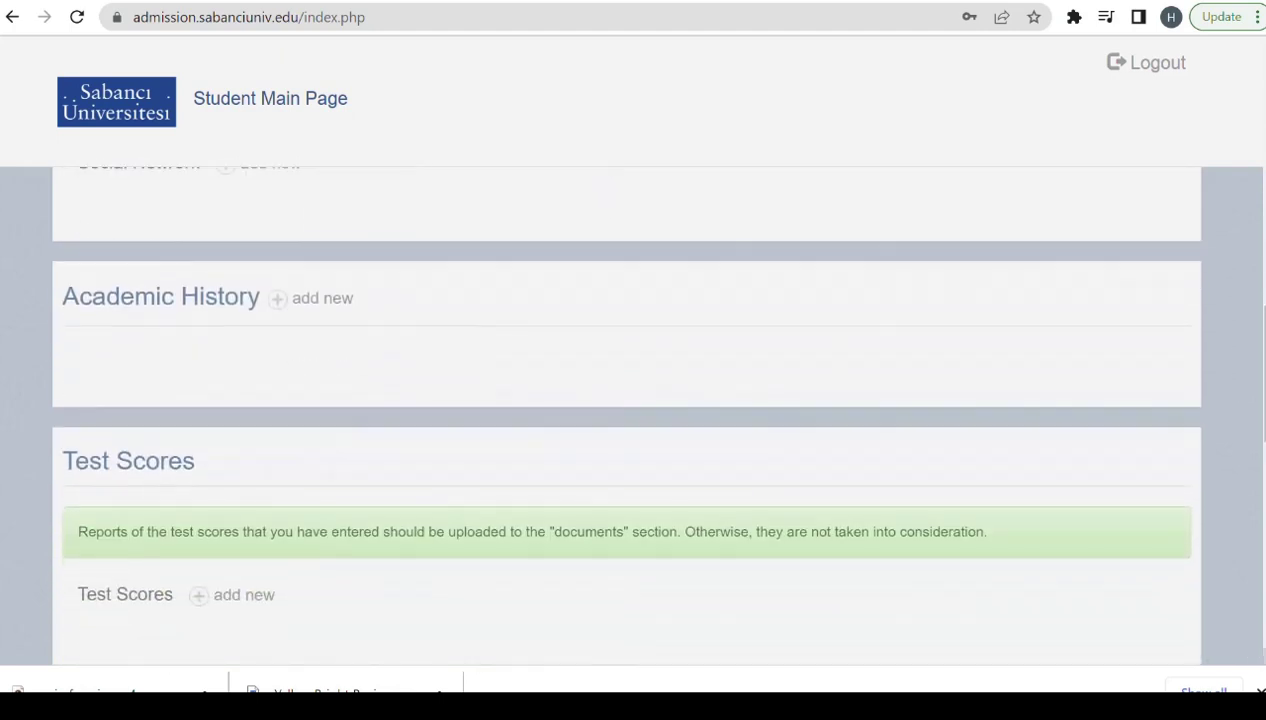
Add an Academic History entry: Bachelor of Science, 'university of punjab', major Engineering.
click(283, 300)
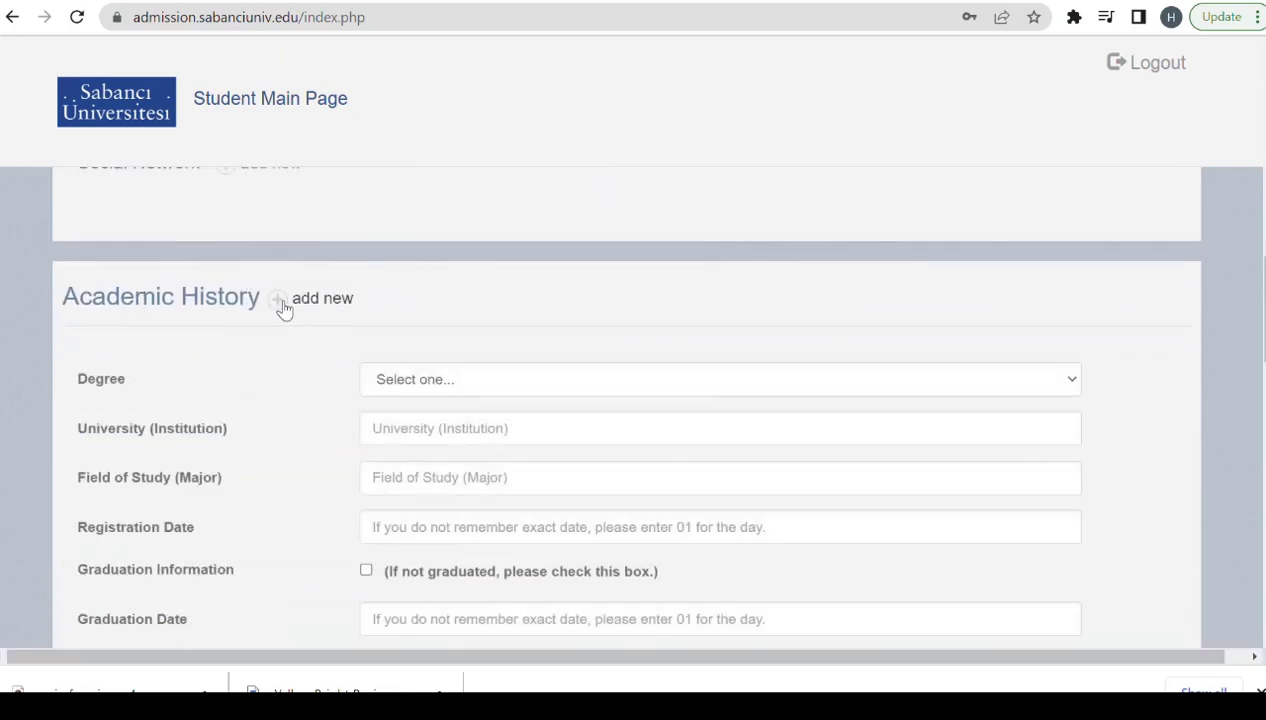
click(481, 382)
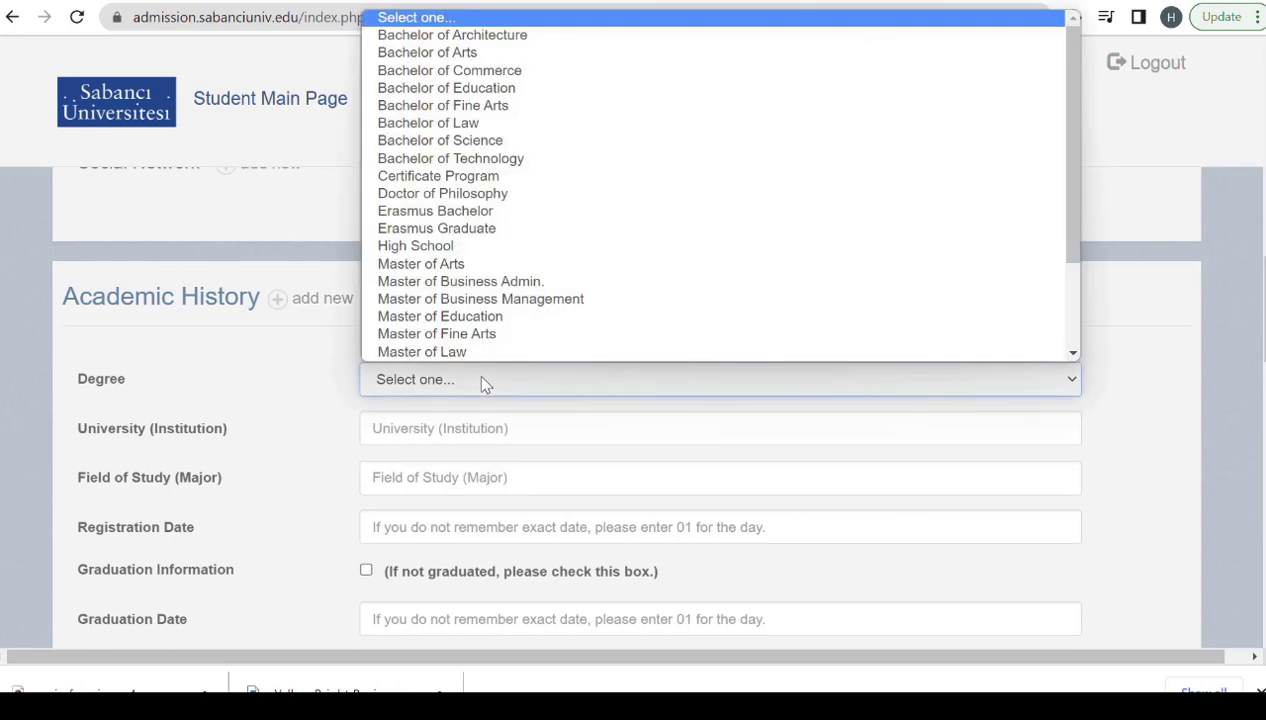
scroll(449, 270, down, 1)
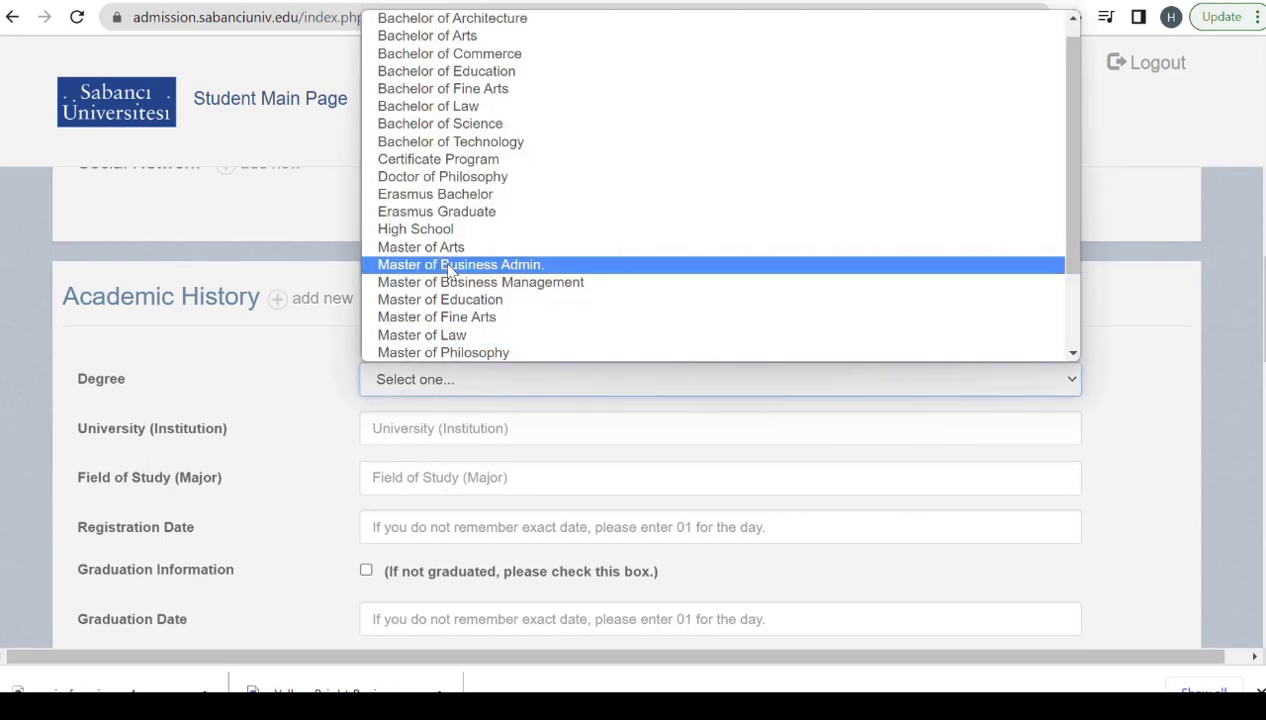
click(436, 127)
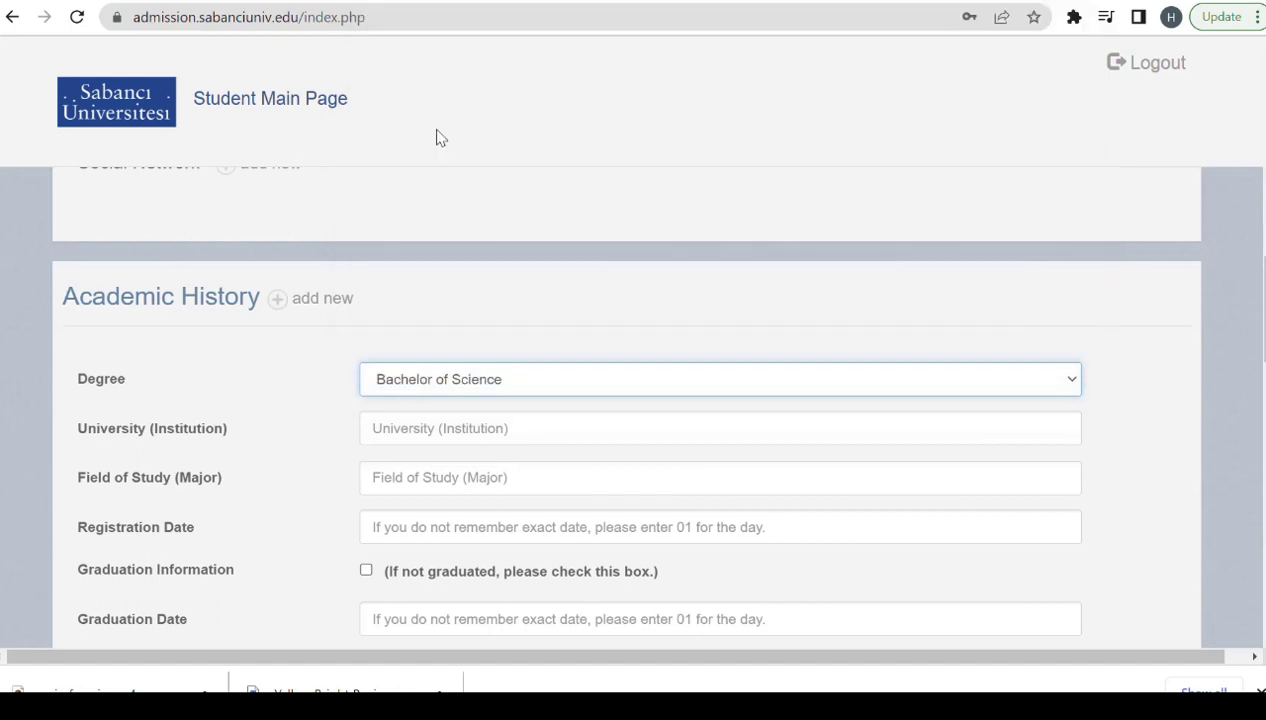
click(438, 427)
text(u)
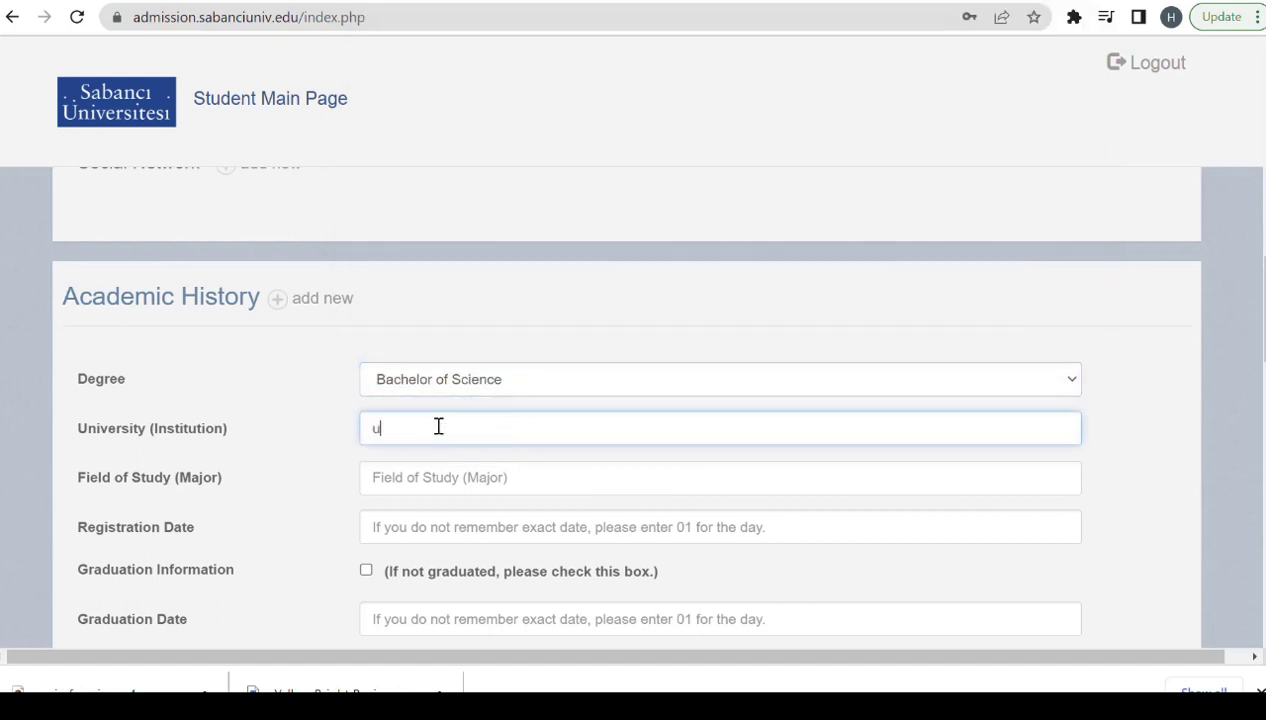
text(niversity of punjab)
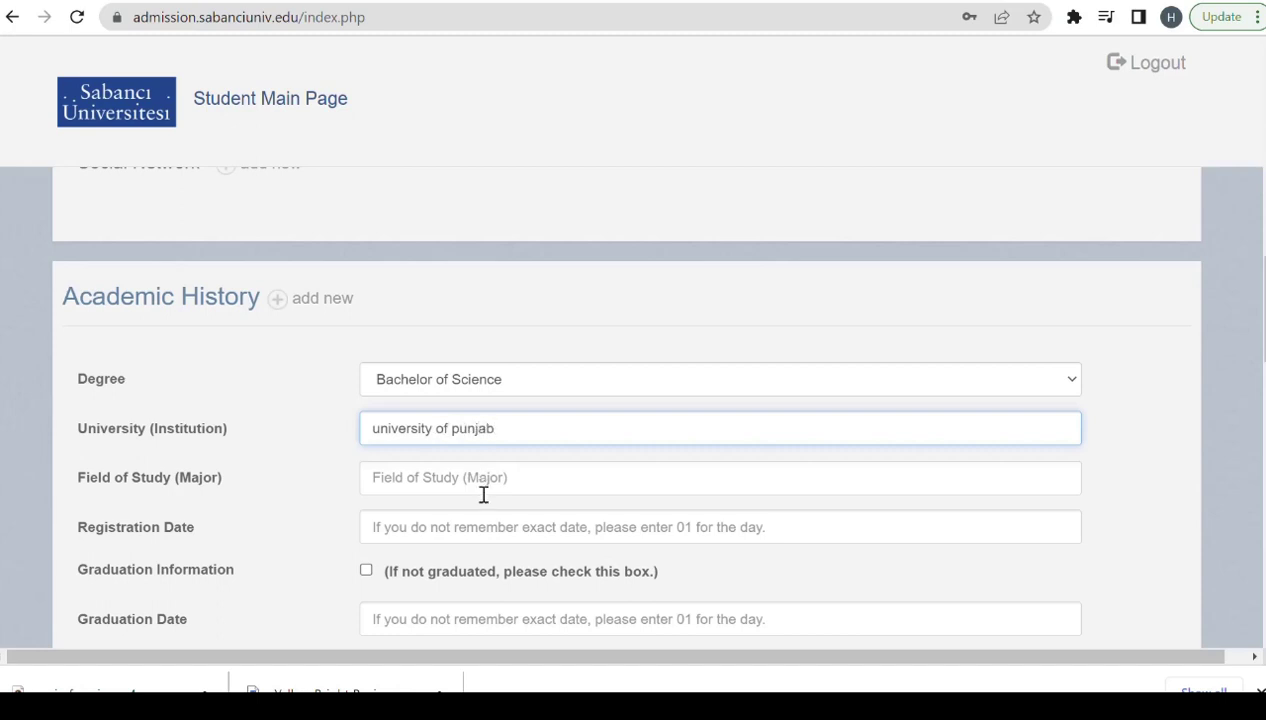
click(446, 480)
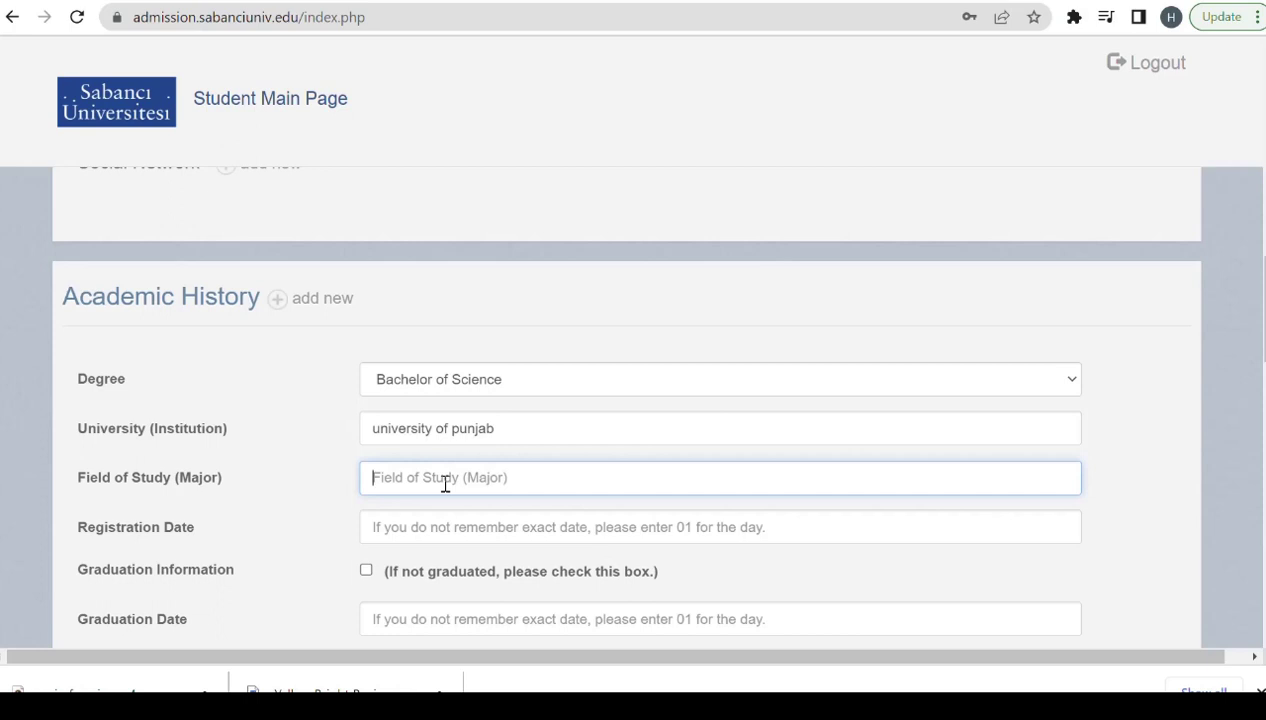
text(Eng)
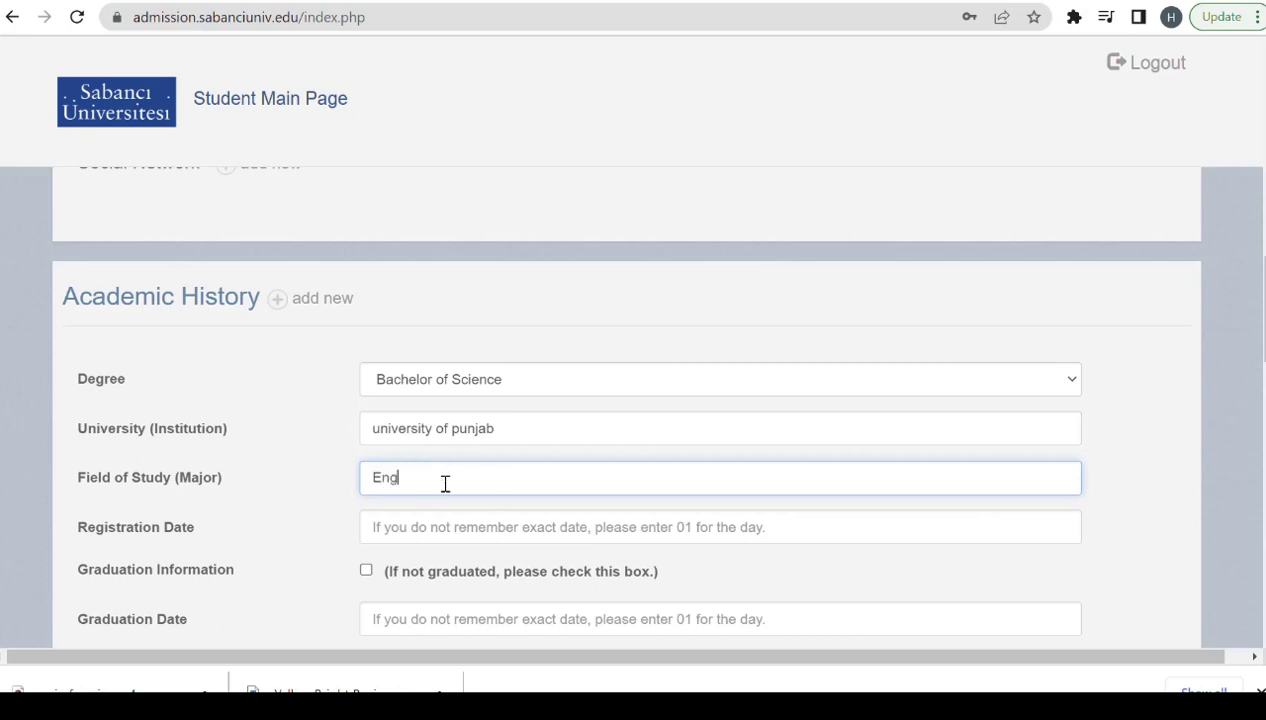
text(ineering)
Set graduation date 01/04/2023, country Pakistan and city Lahore for the school.
click(400, 532)
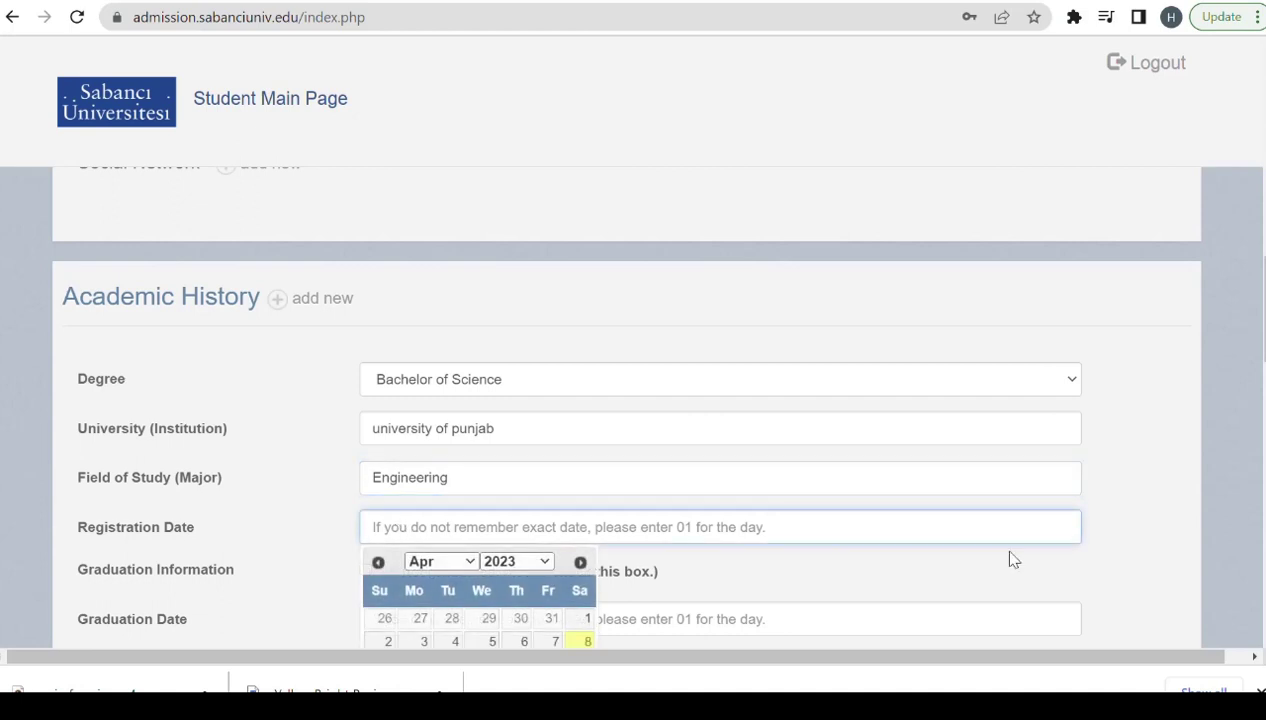
scroll(521, 405, down, 2)
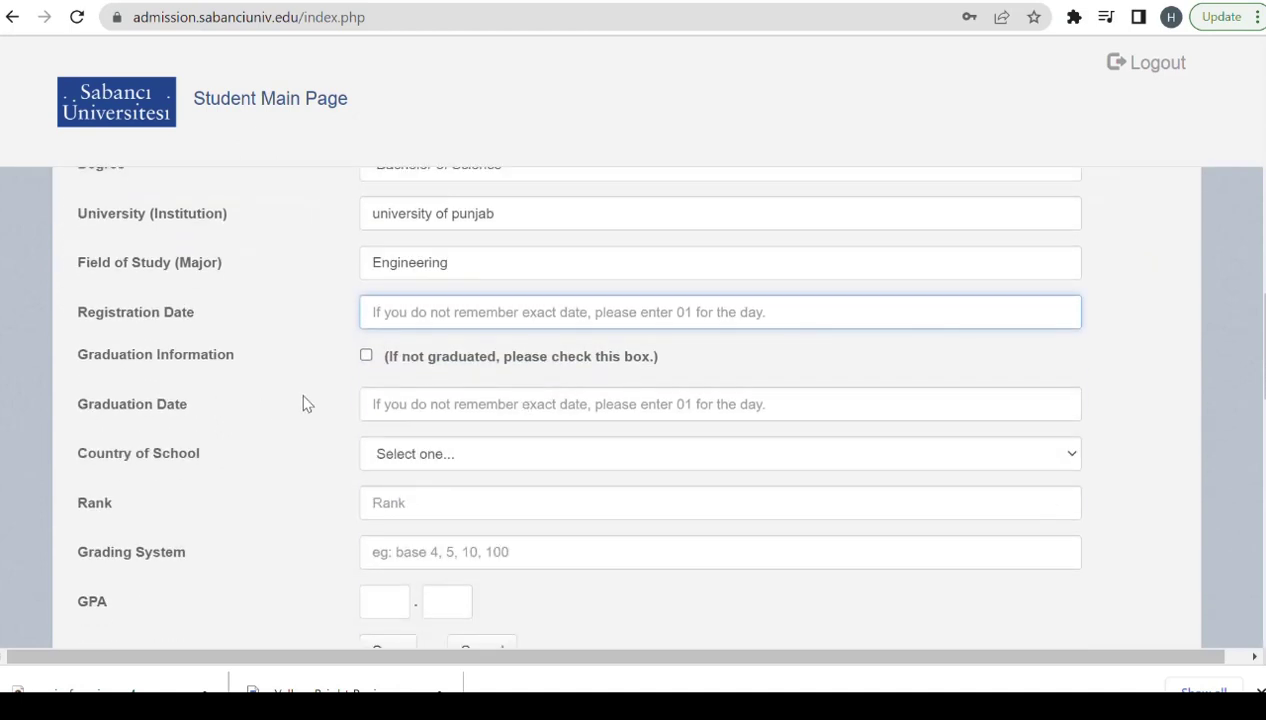
click(420, 406)
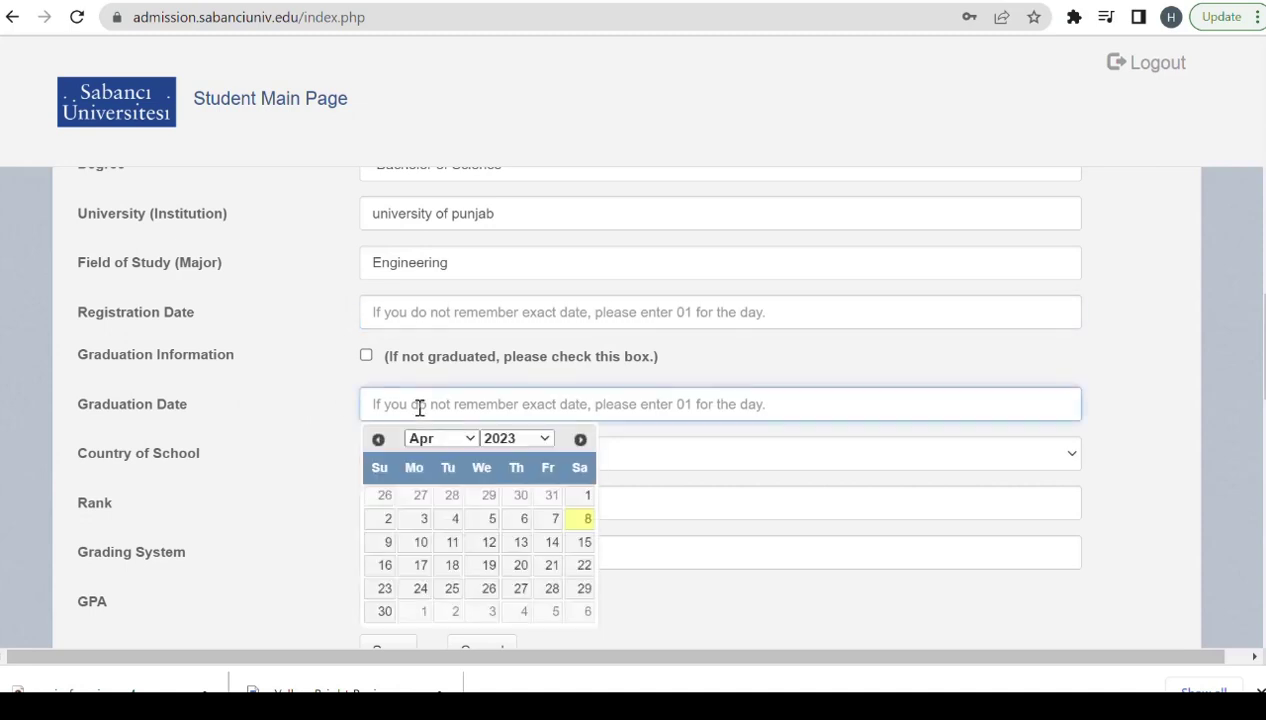
click(585, 498)
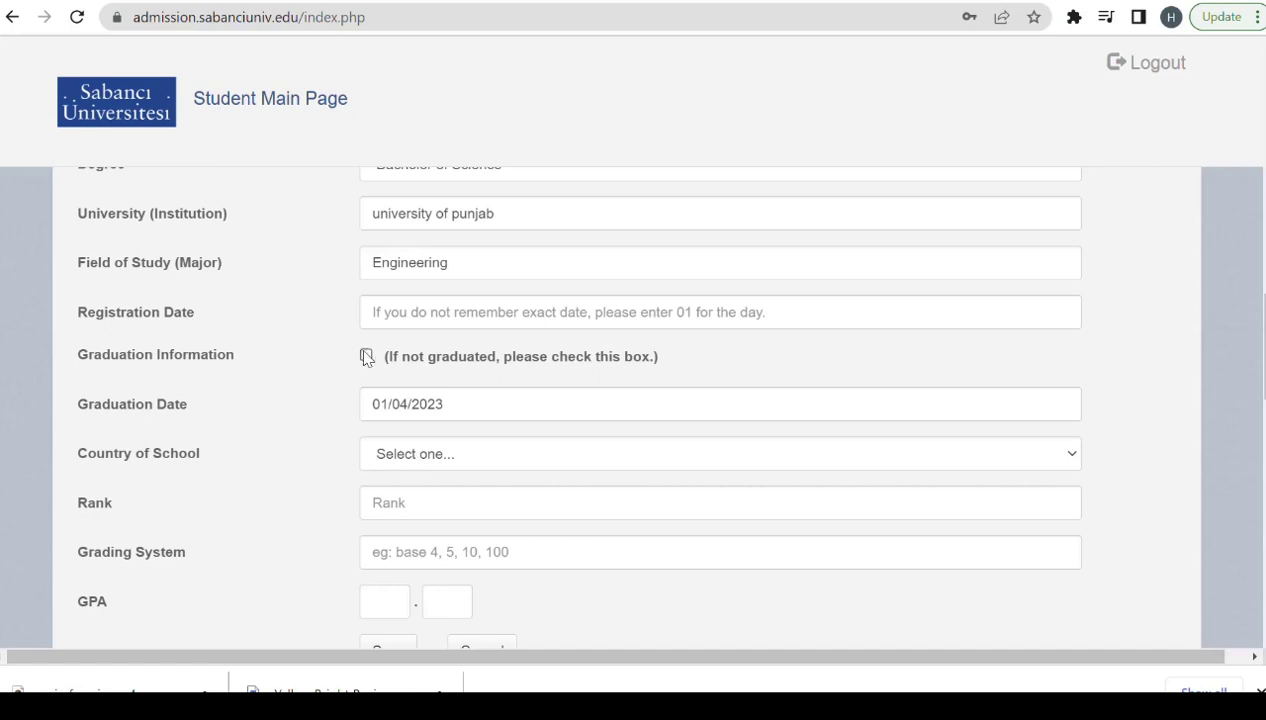
click(426, 466)
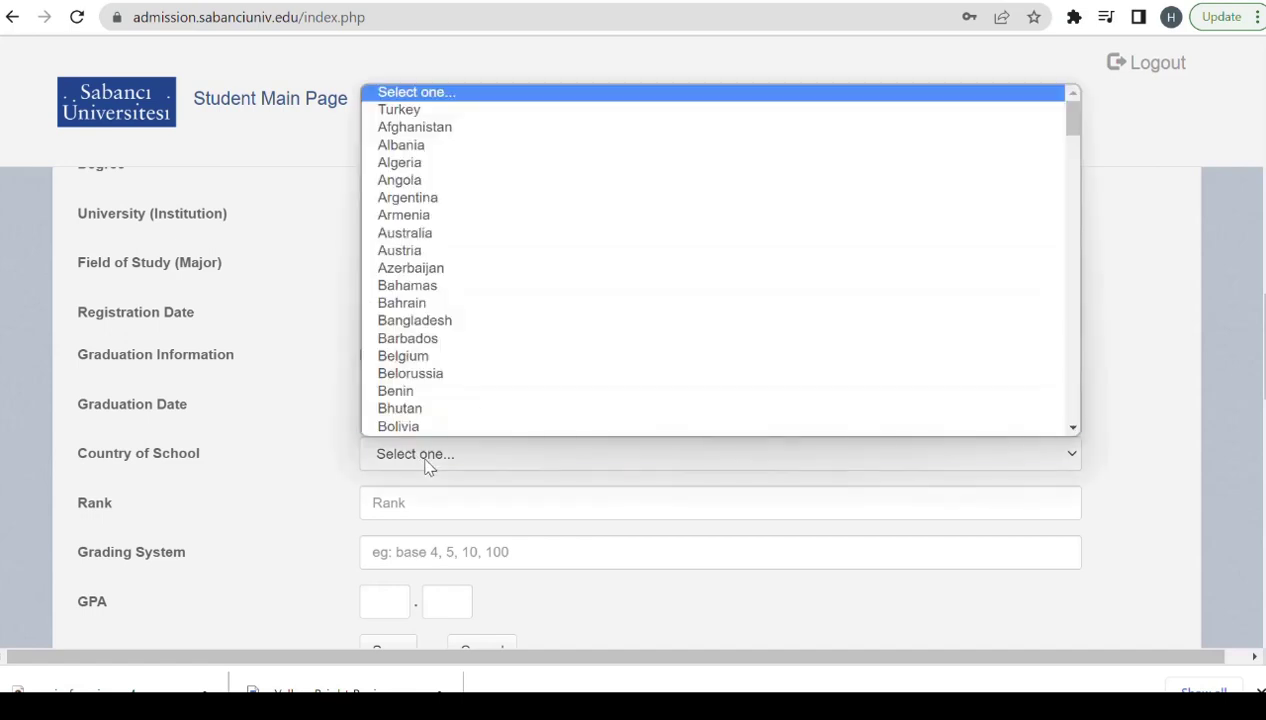
key(p)
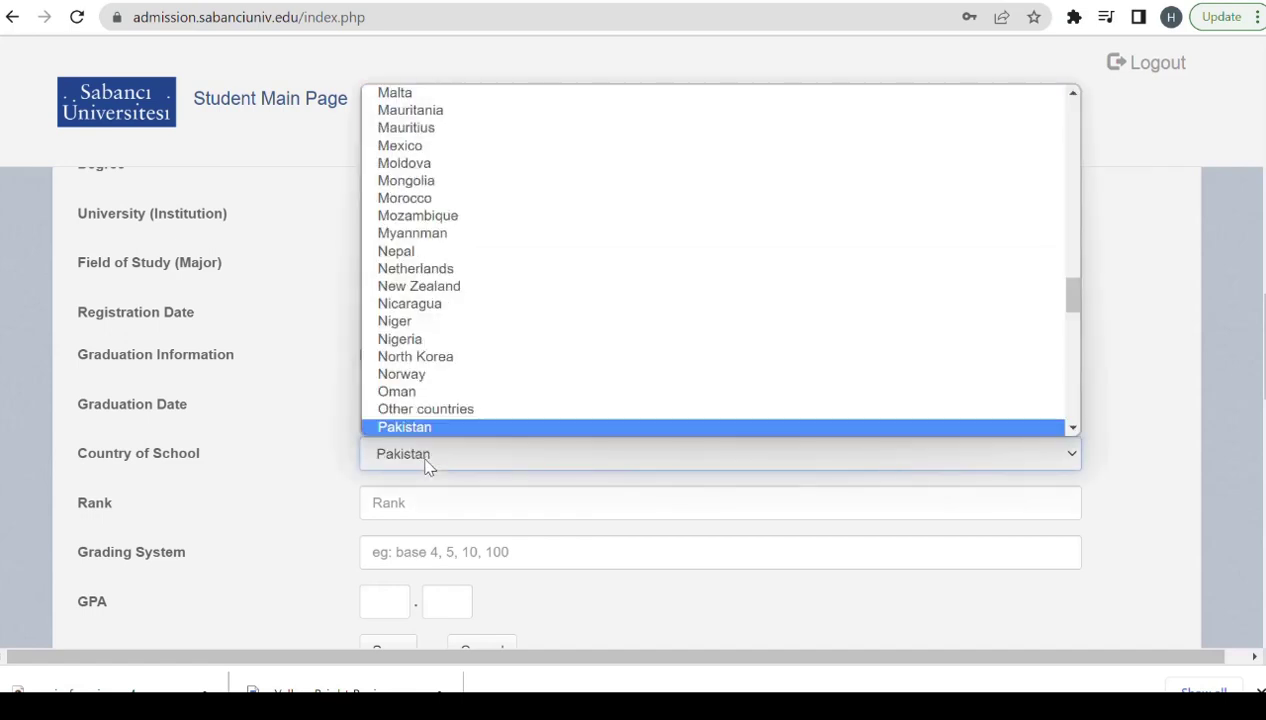
click(415, 428)
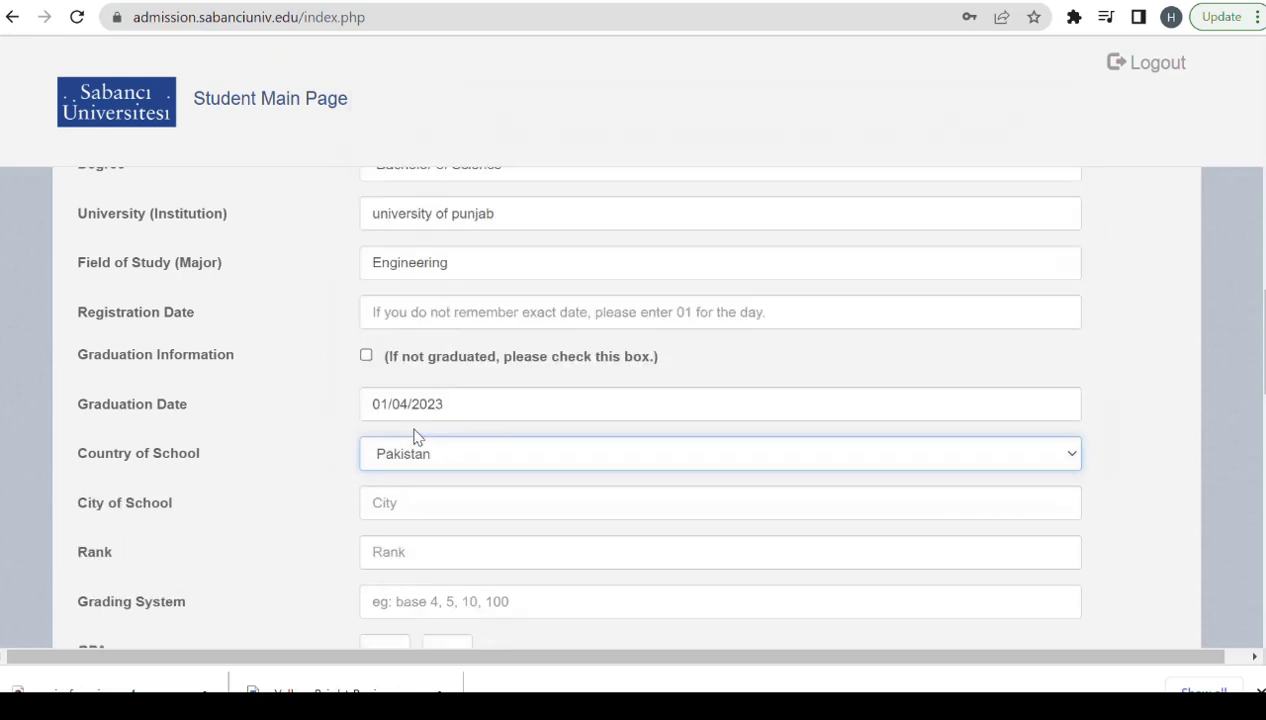
click(430, 503)
text(L)
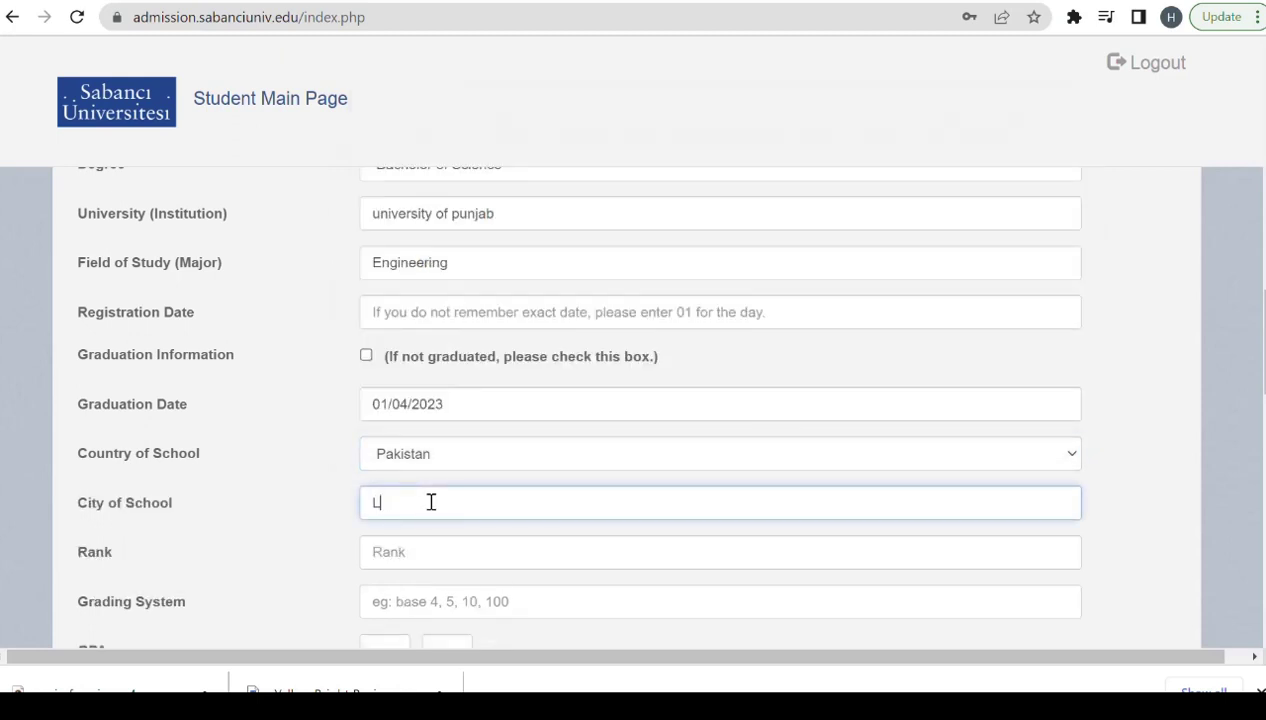
text(ahore)
scroll(1249, 630, down, 2)
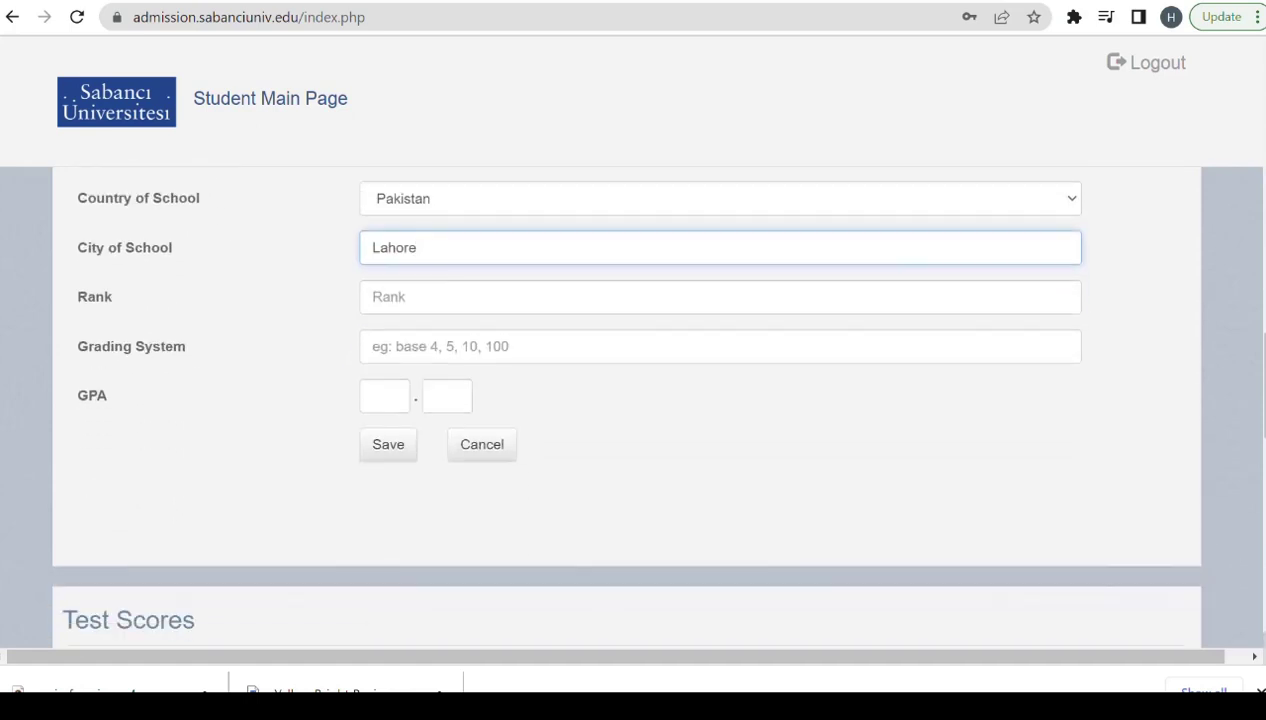
scroll(626, 405, down, 1)
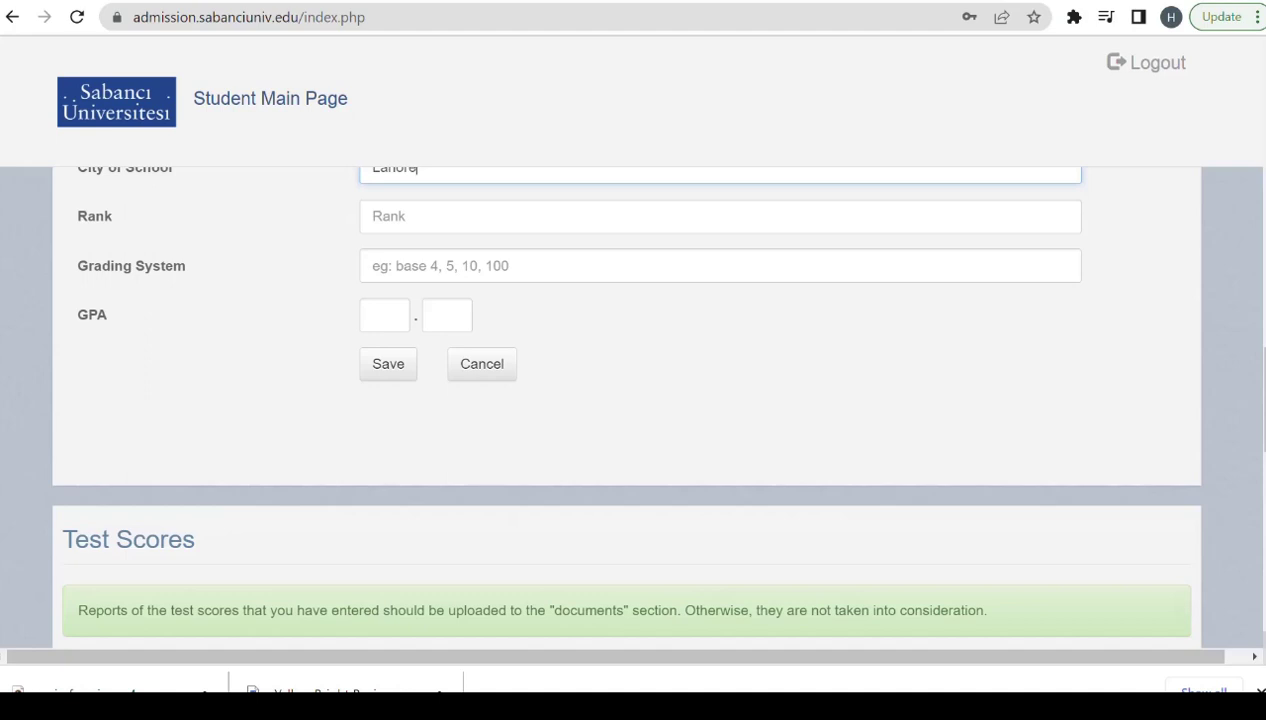
Set the degree's registration date to 01/04/2020.
click(390, 368)
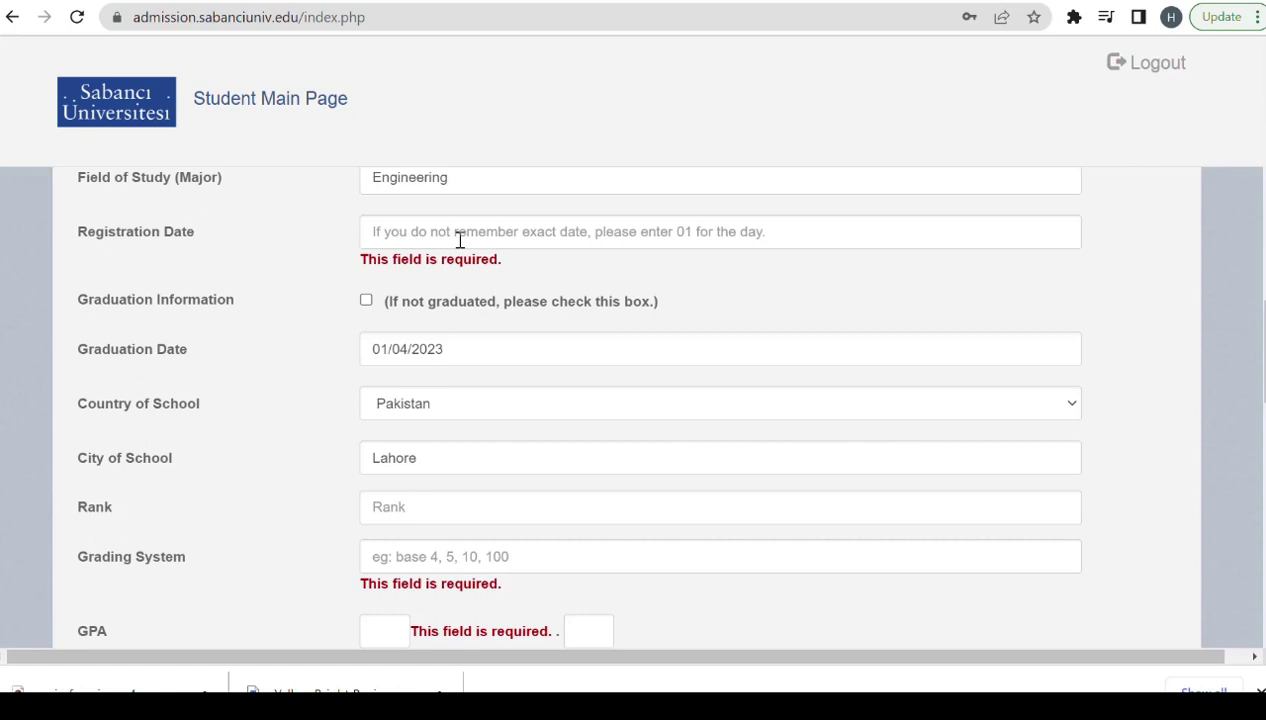
click(460, 240)
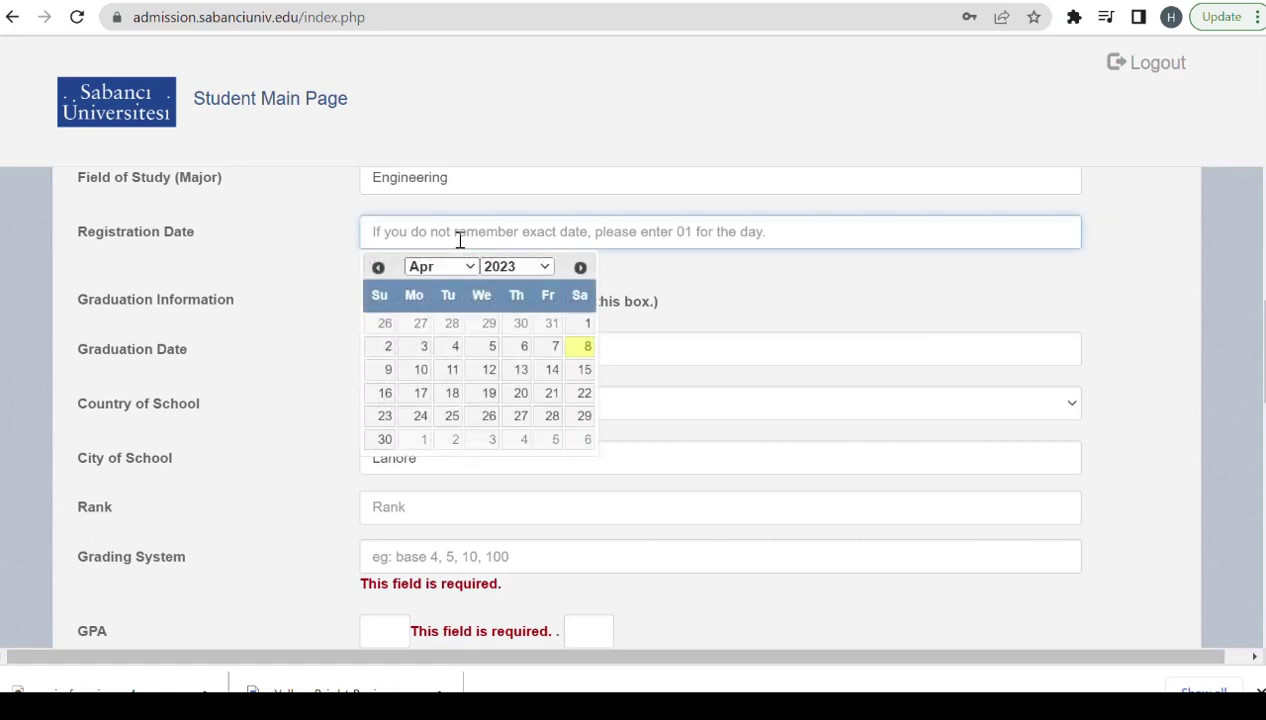
click(545, 267)
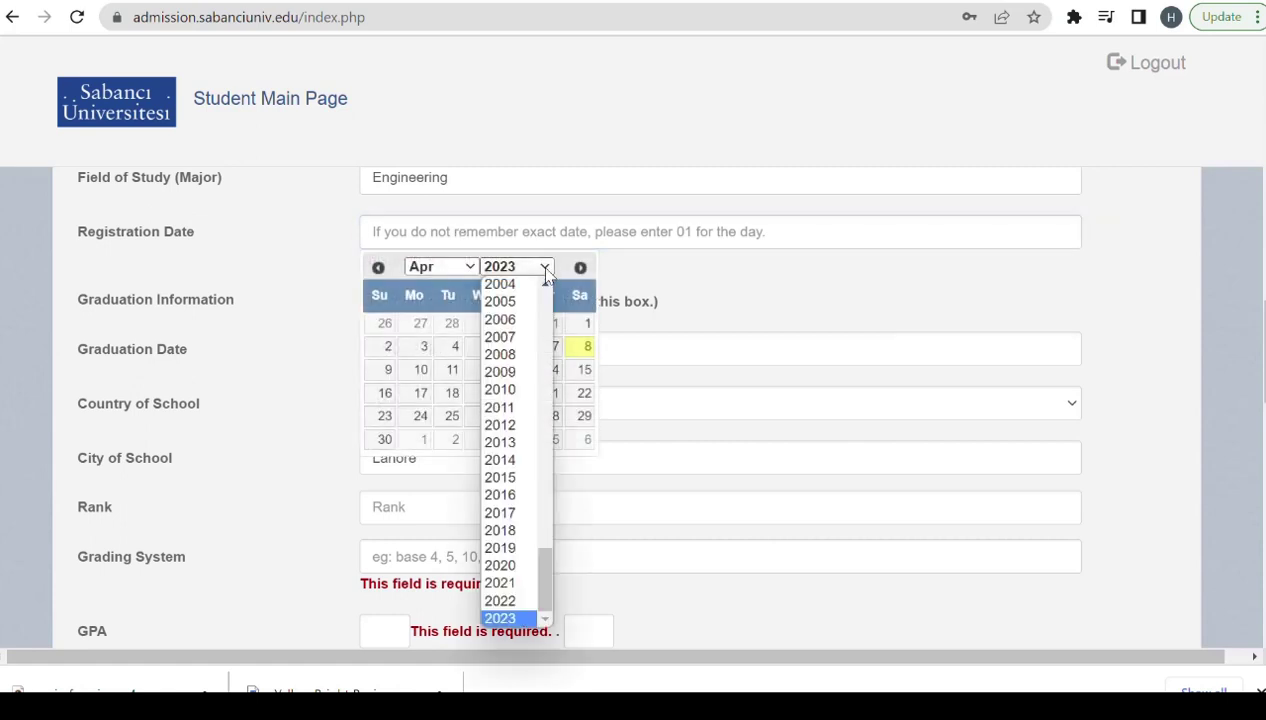
click(517, 566)
click(486, 326)
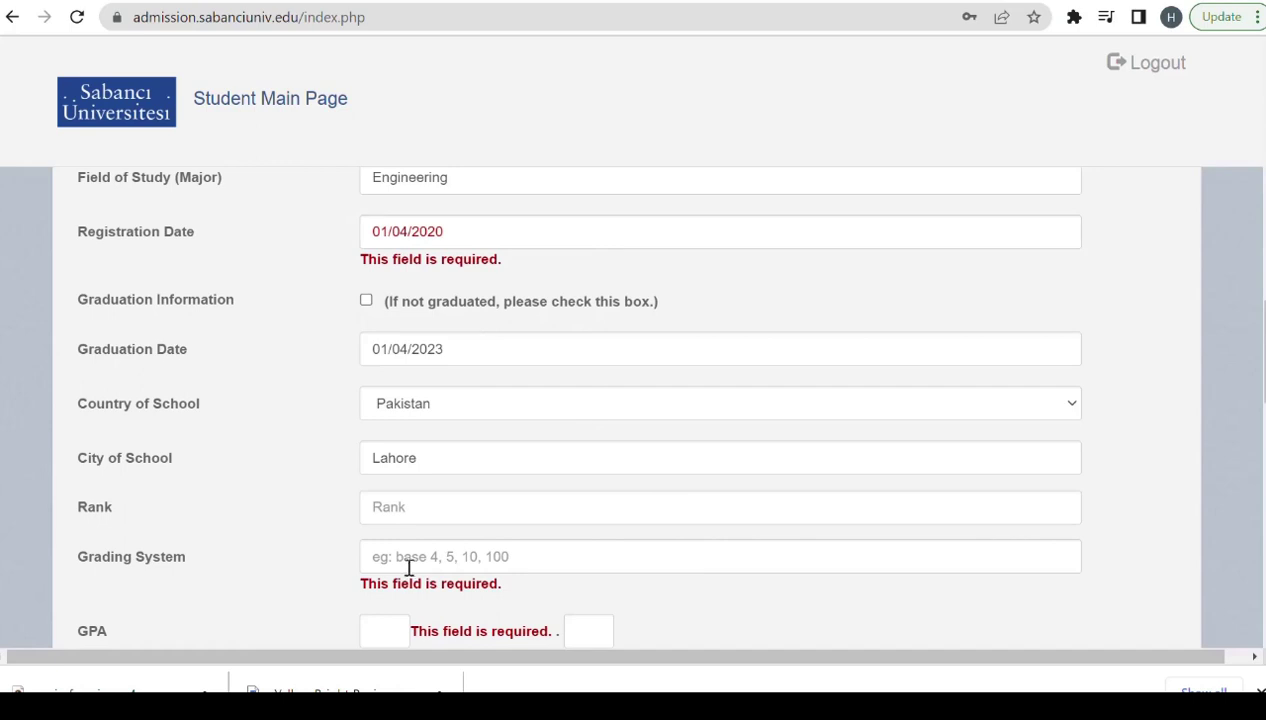
Enter GPA 3.5 on a grading system of 4 and save the entry.
click(441, 557)
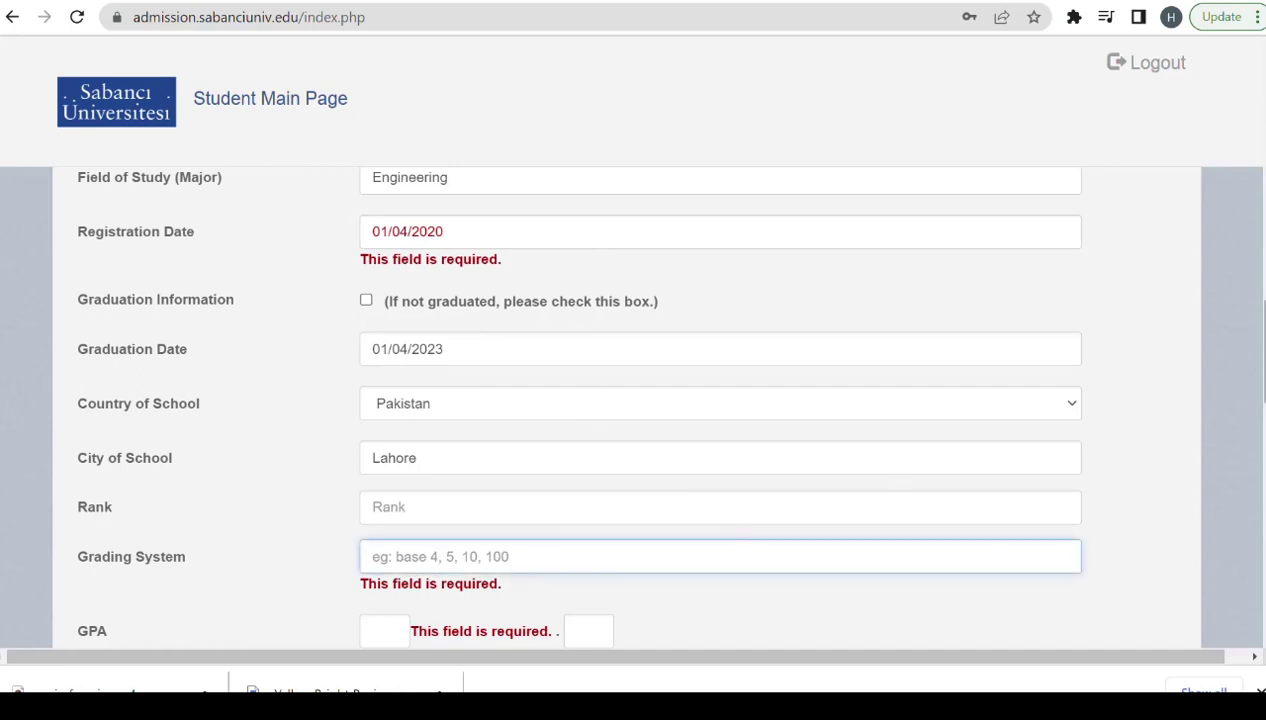
scroll(497, 319, down, 2)
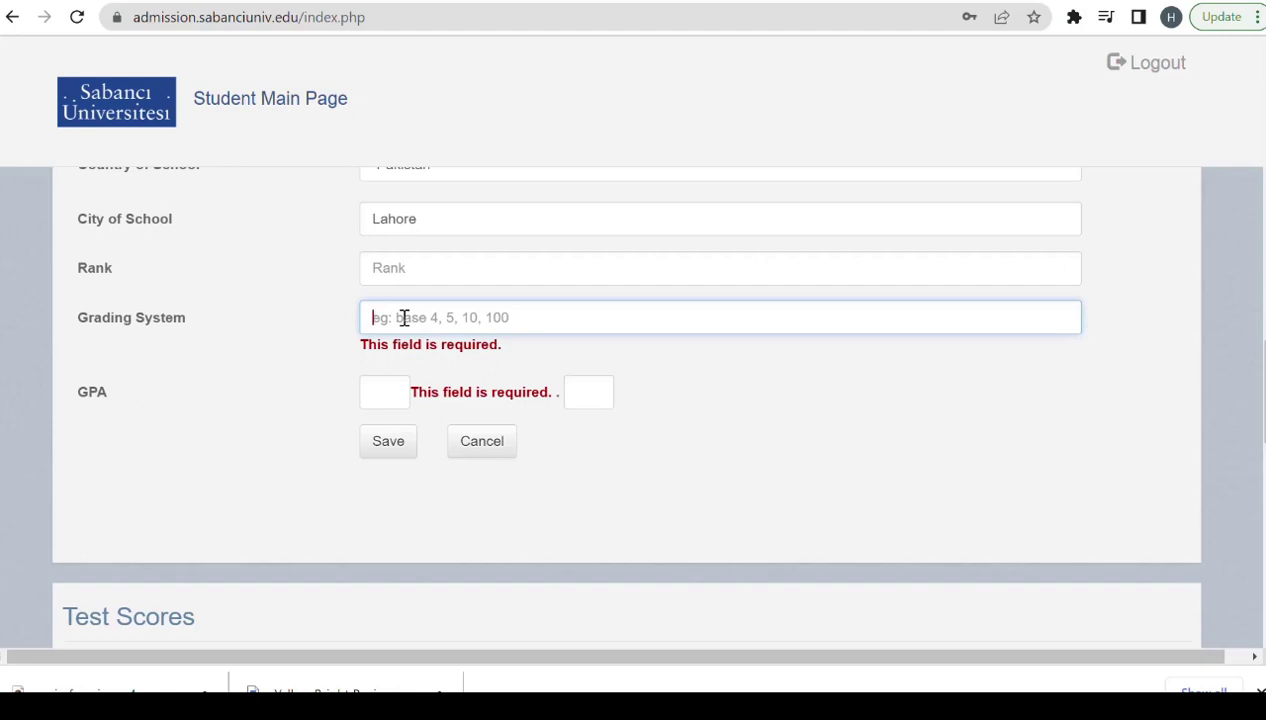
text(100)
click(399, 374)
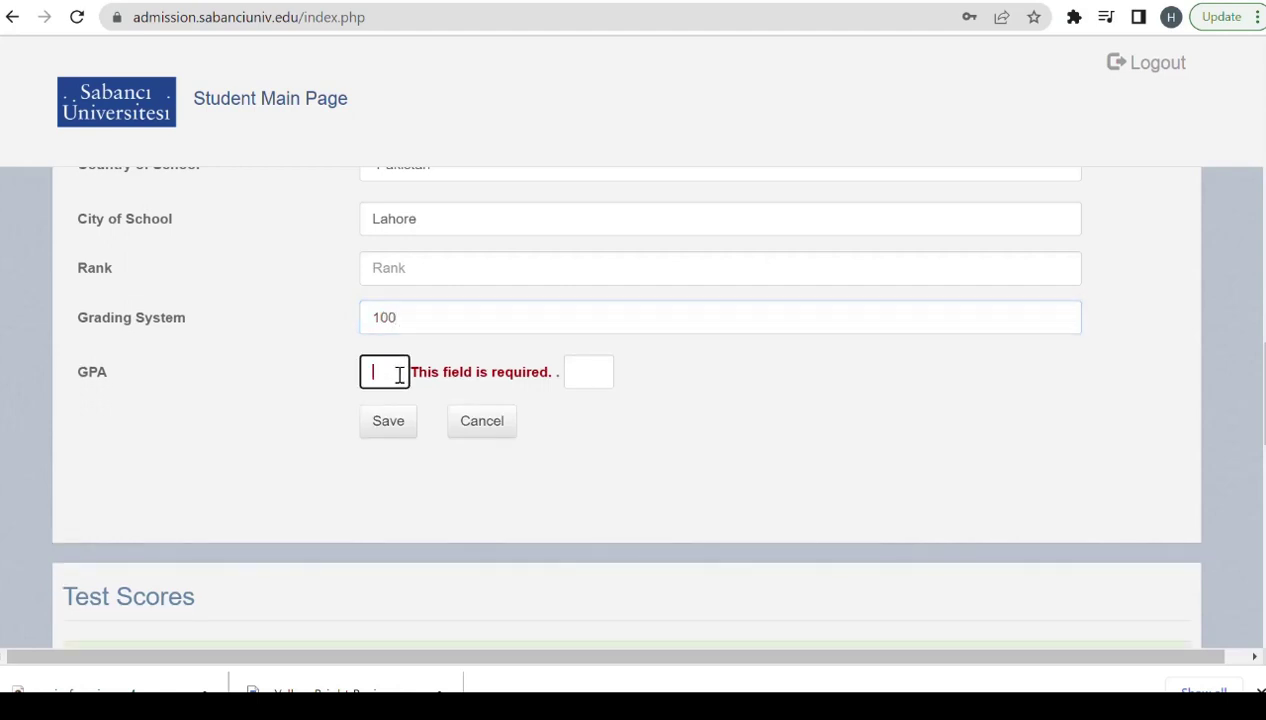
text(3)
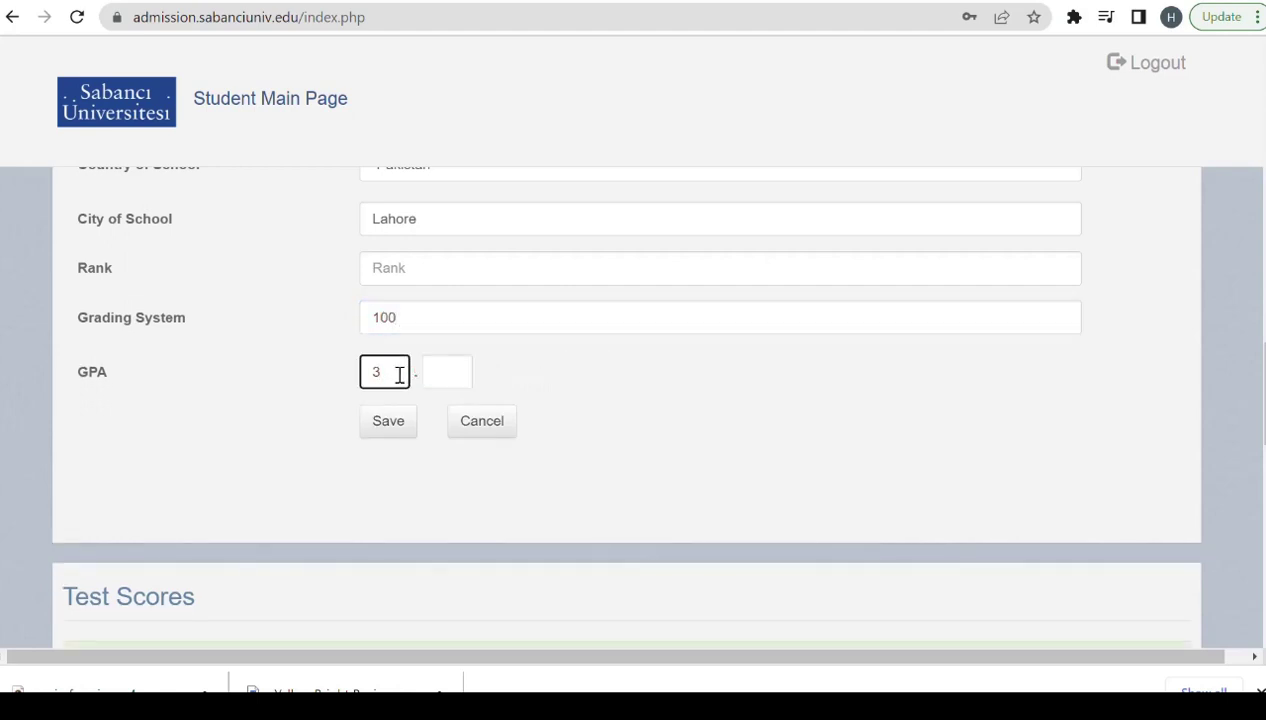
text(9)
key(BackSpace)
click(456, 368)
text(4)
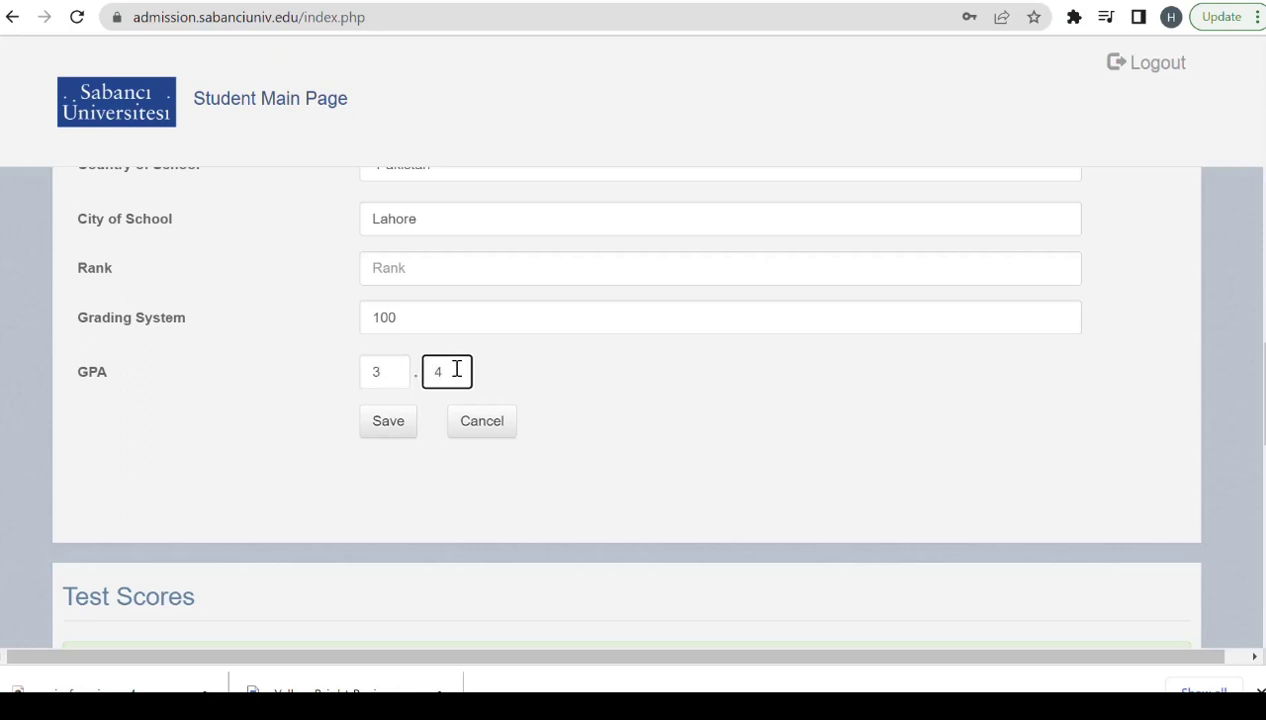
key(BackSpace)
text(5)
click(410, 319)
key(BackSpace)
key(BackSpace)
key(BackSpace)
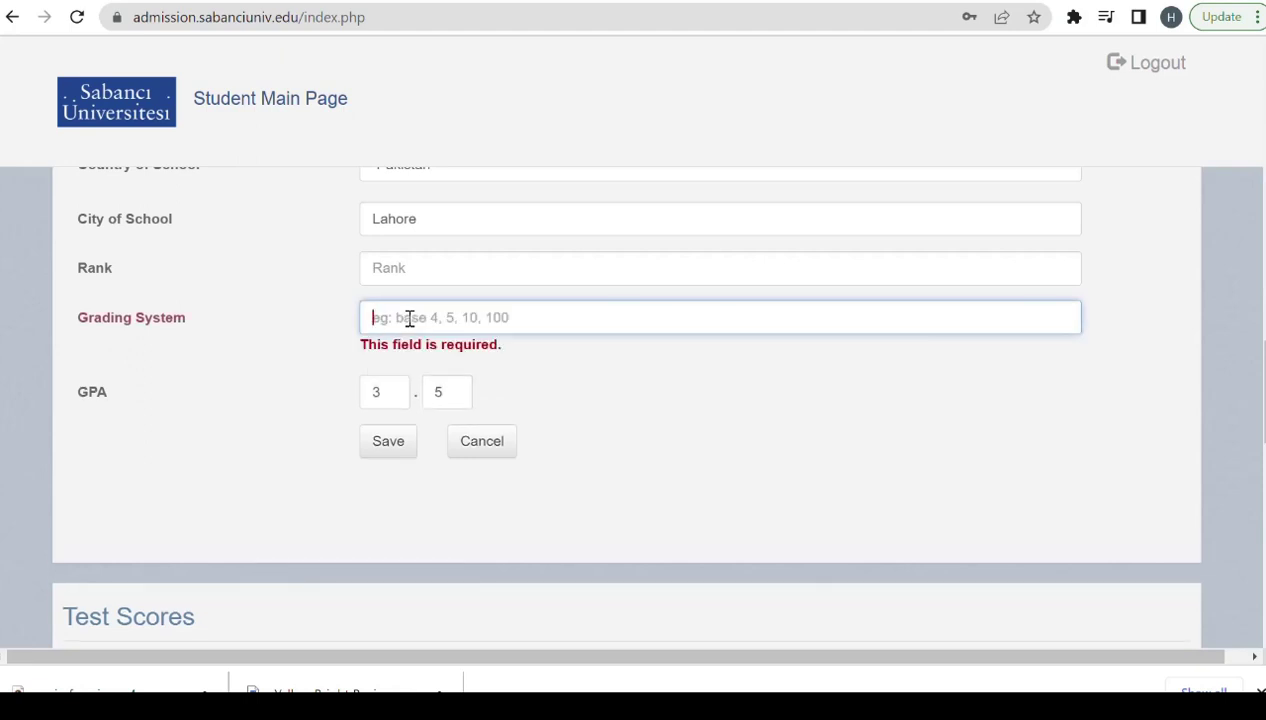
text(4)
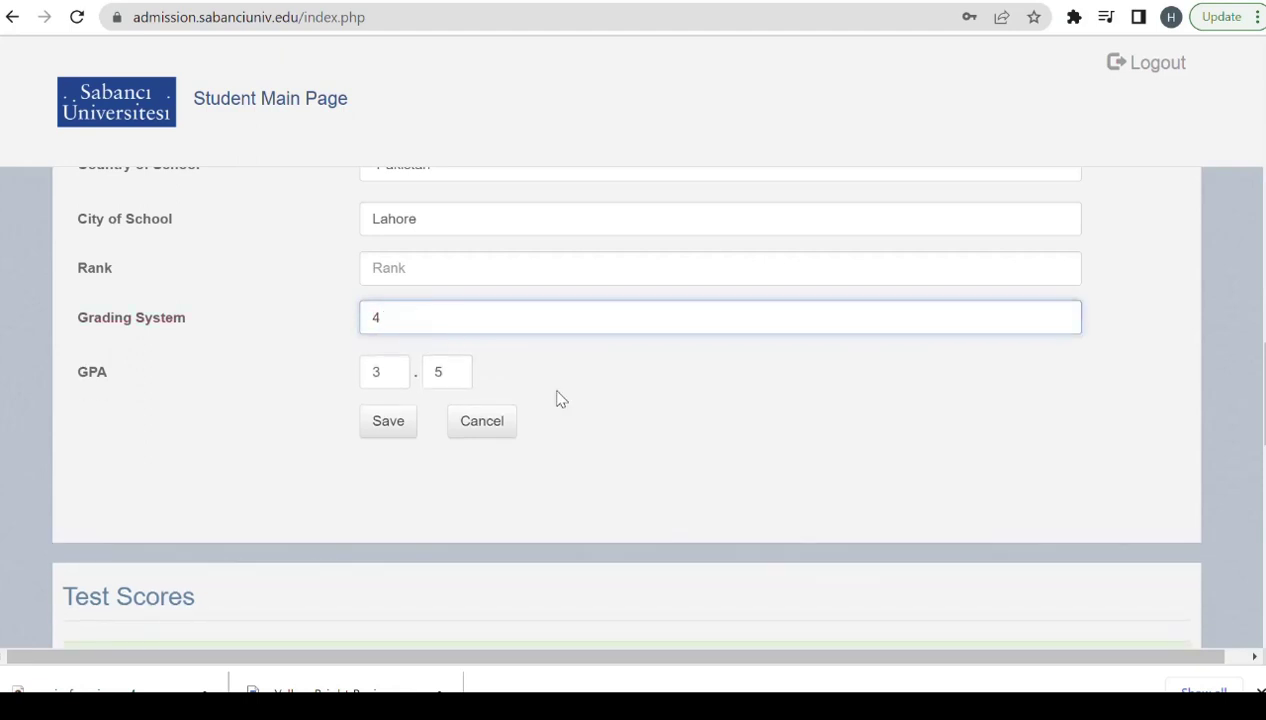
scroll(630, 400, down, 1)
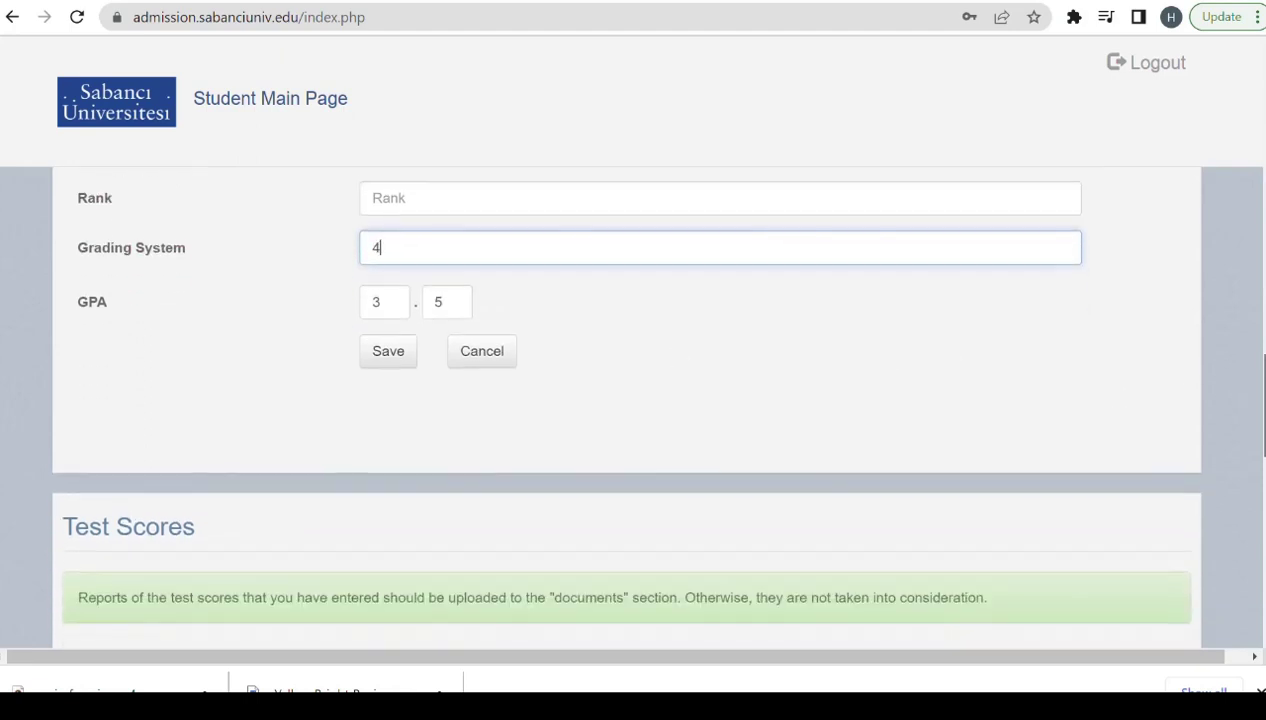
click(391, 362)
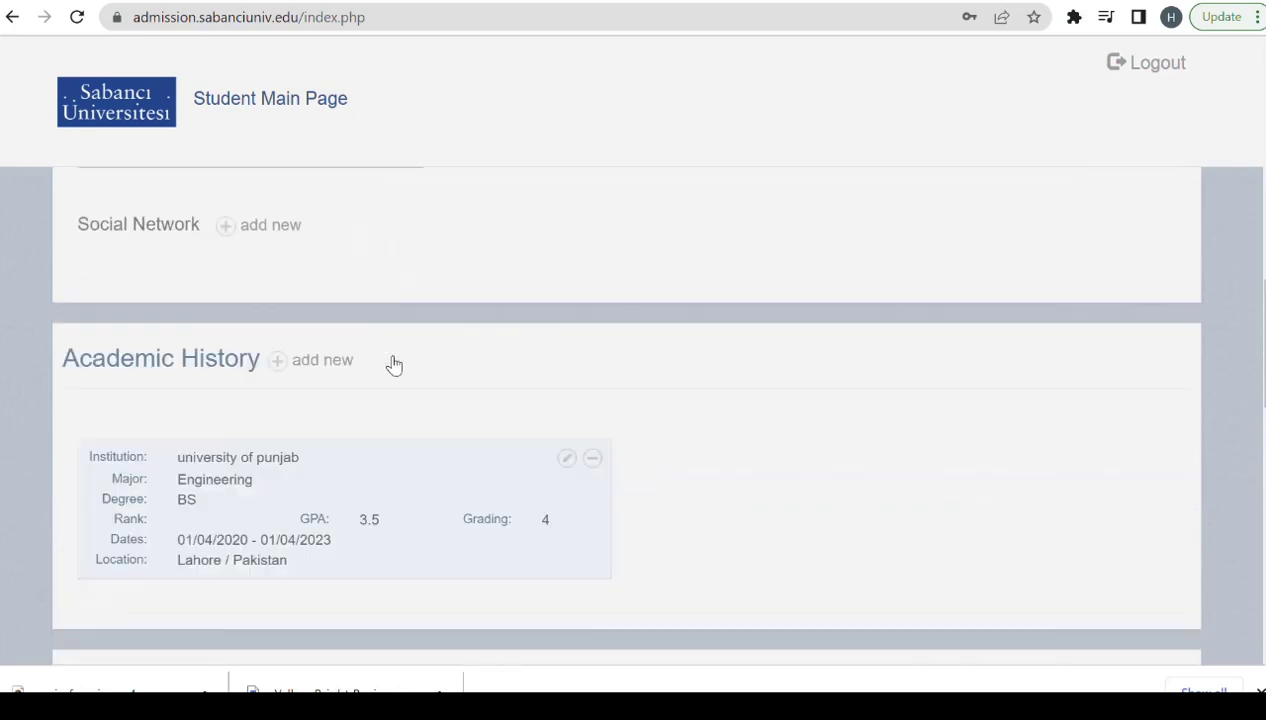
Save a new test score entry that opts for the SU ELAE exam instead of TOEFL.
scroll(650, 280, down, 5)
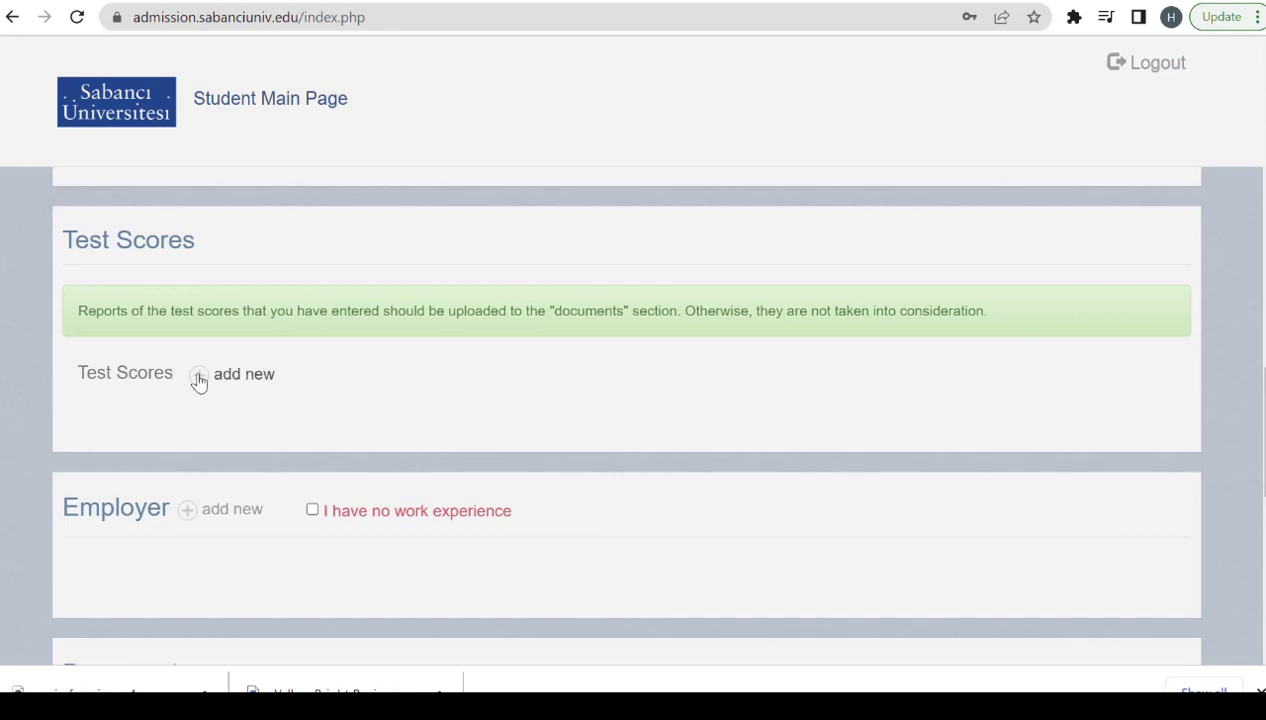
click(199, 374)
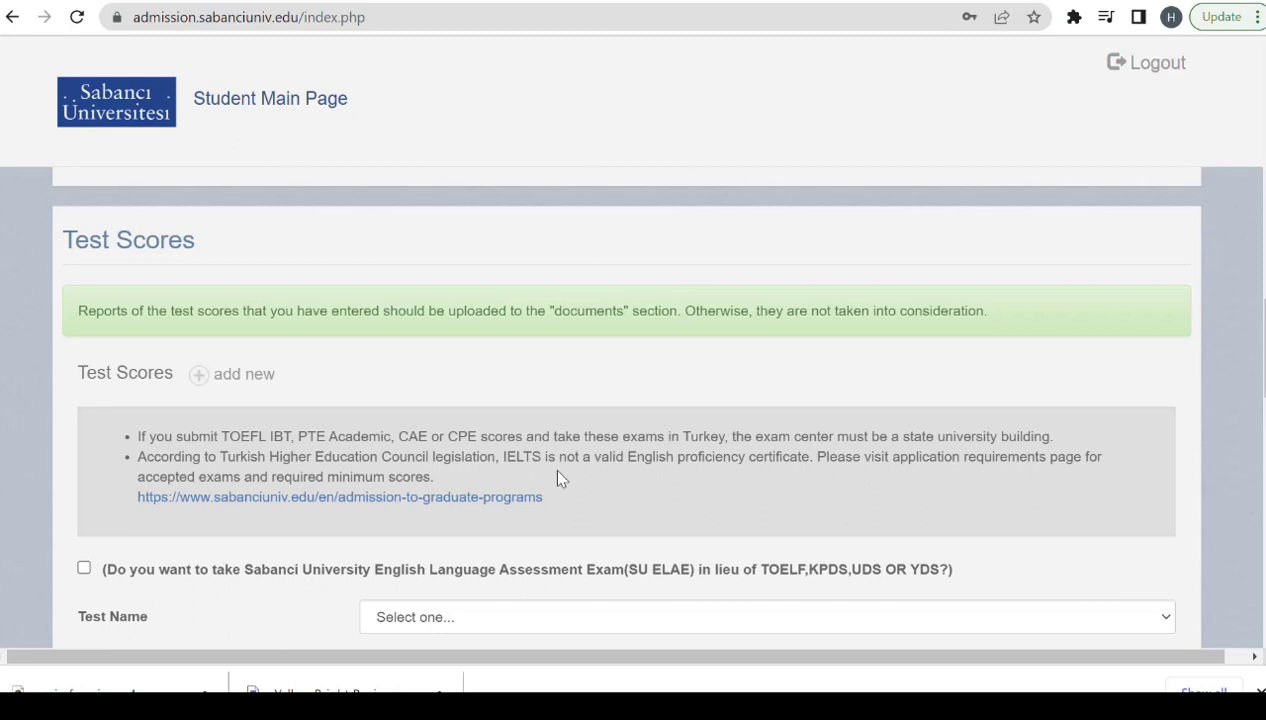
scroll(1256, 370, down, 3)
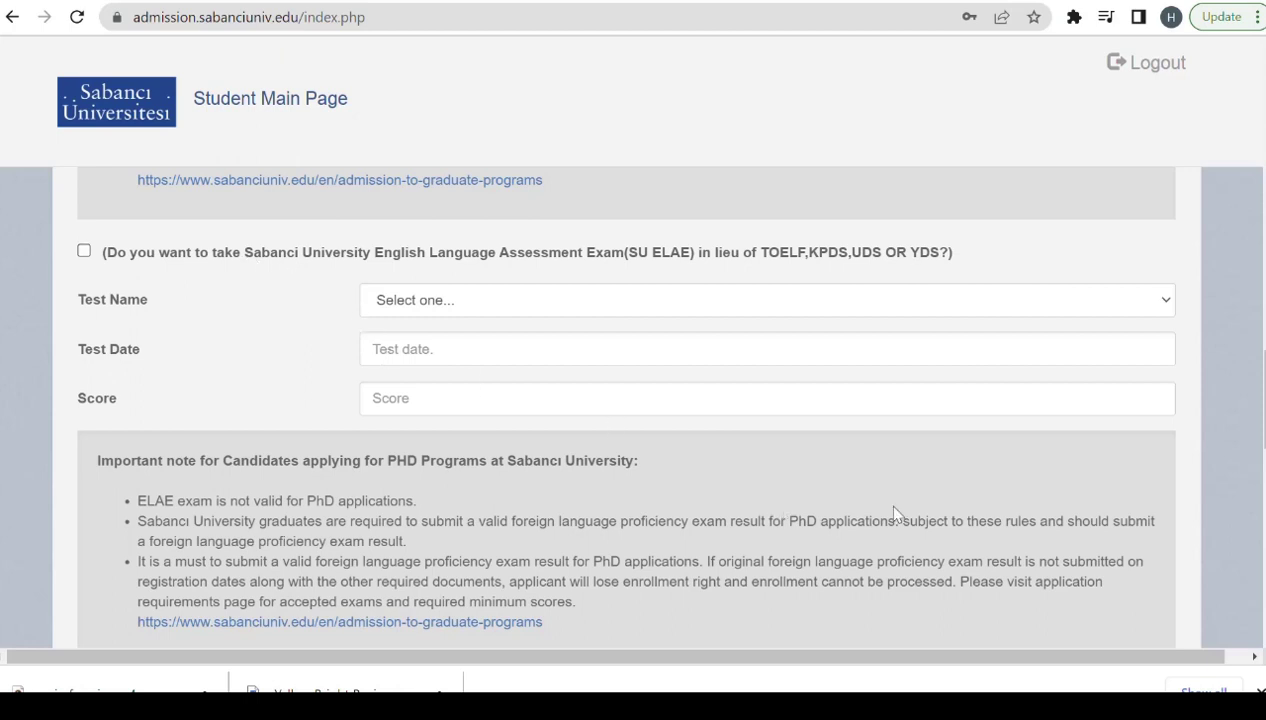
click(85, 252)
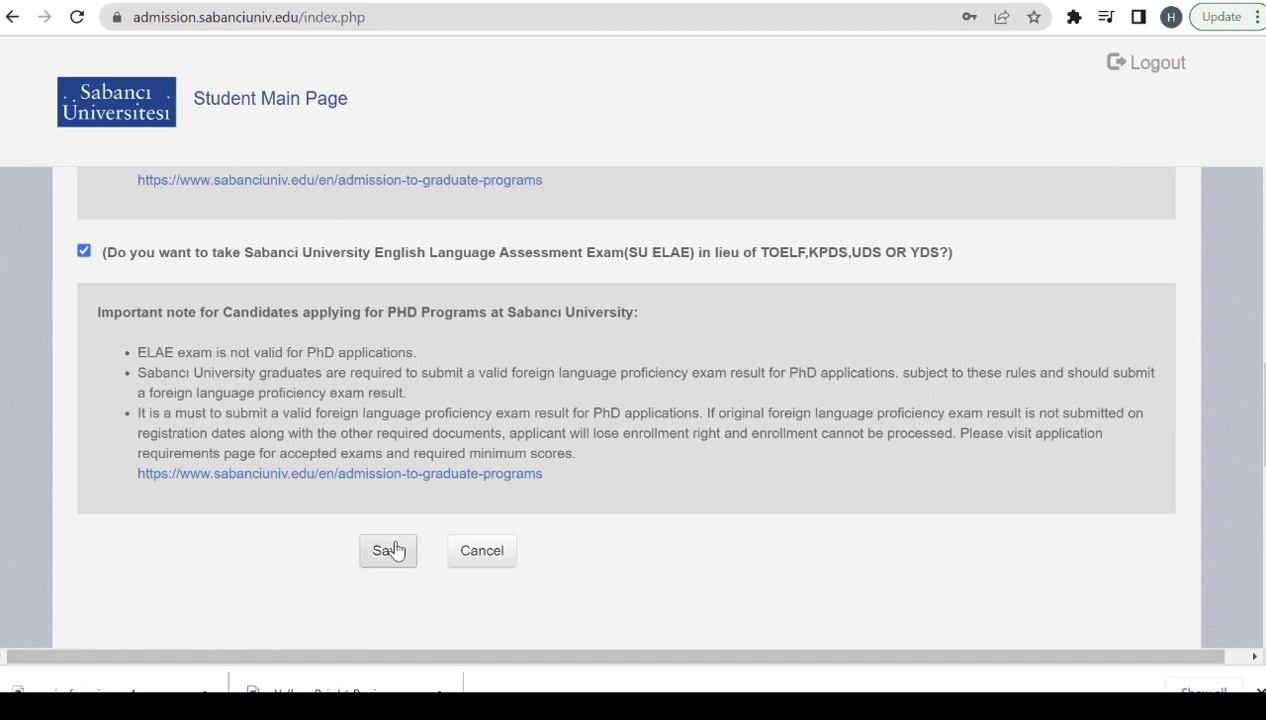
click(393, 550)
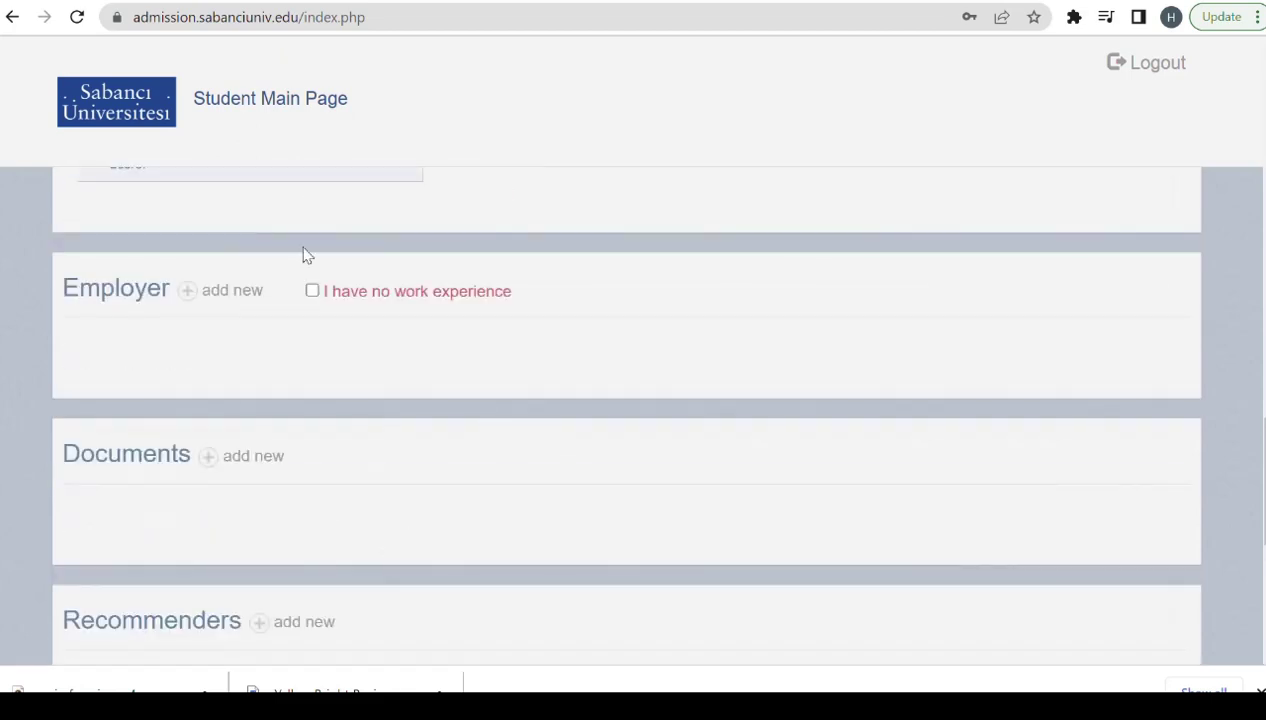
Mark the Employer section as 'I have no work experience'.
scroll(975, 220, up, 4)
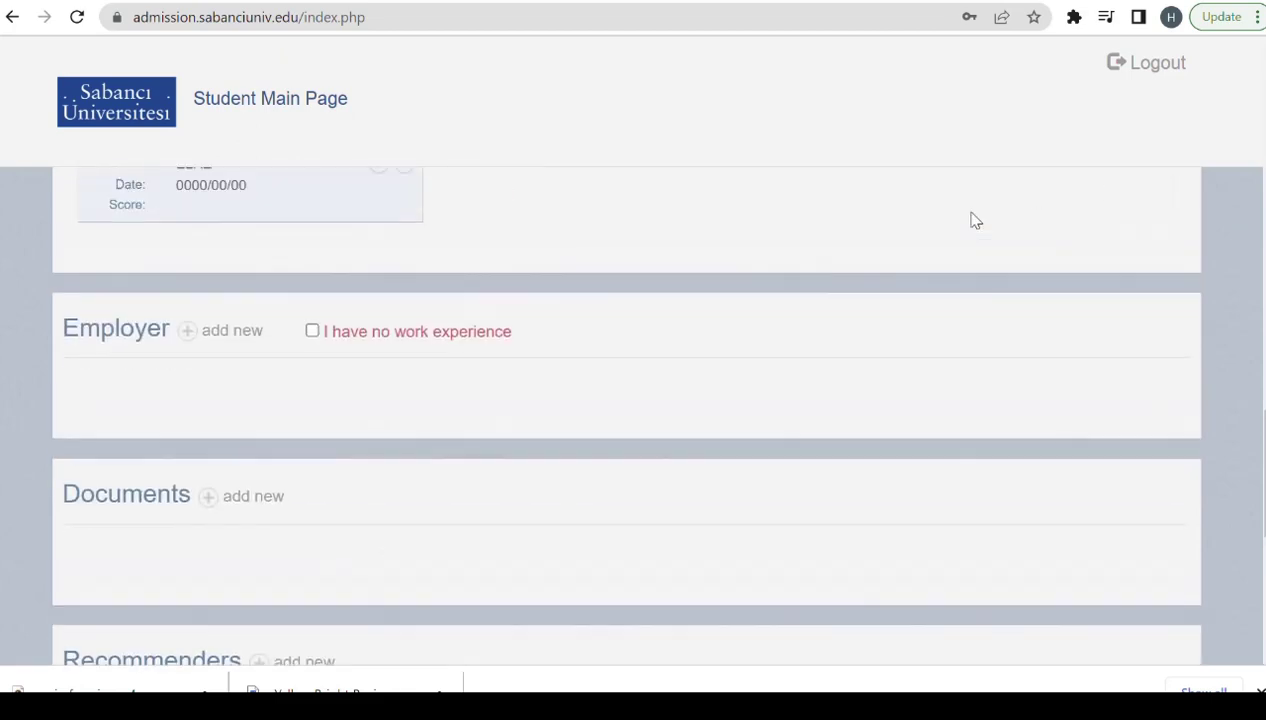
scroll(972, 215, down, 4)
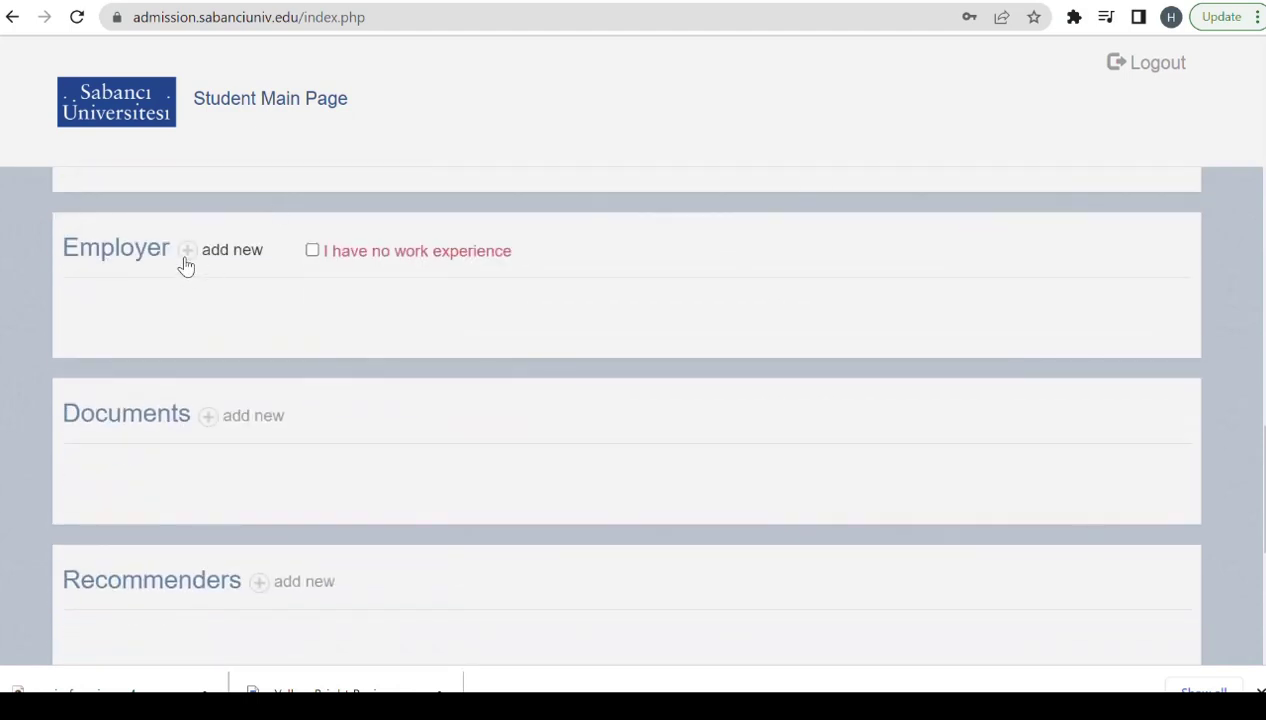
click(312, 251)
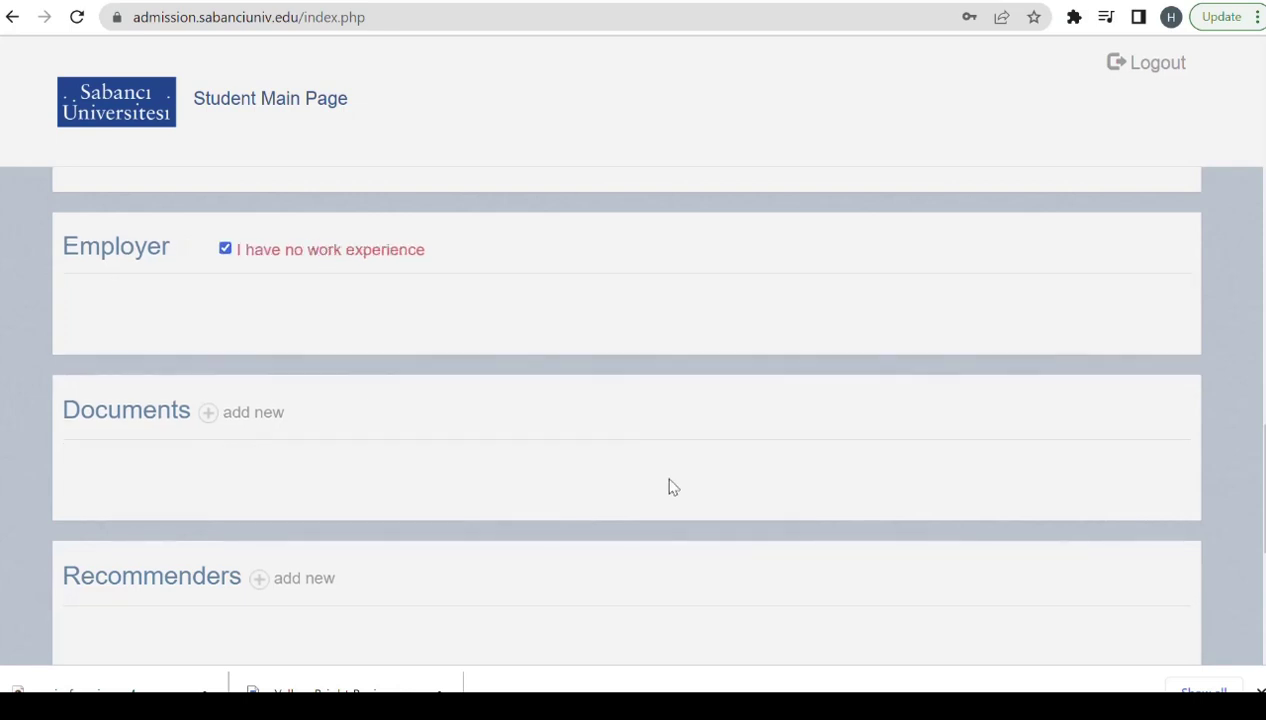
Start a new document of type CV named 'CV'.
click(255, 414)
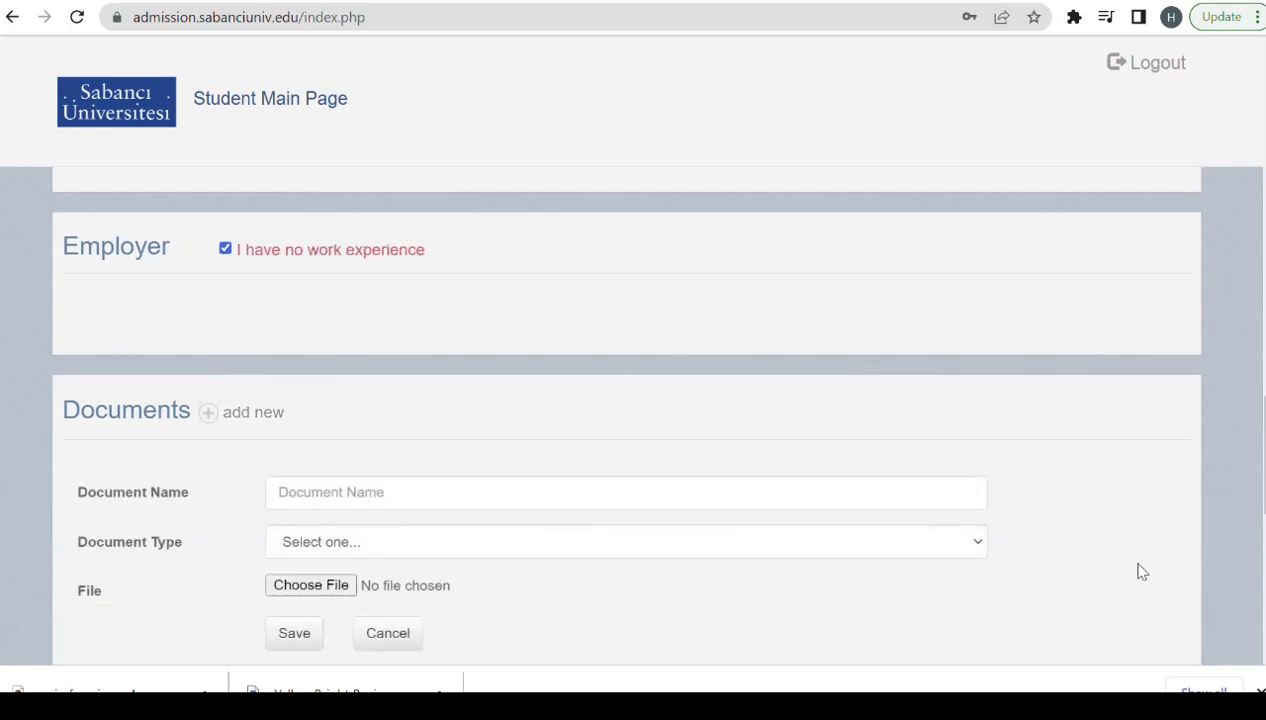
scroll(504, 309, down, 2)
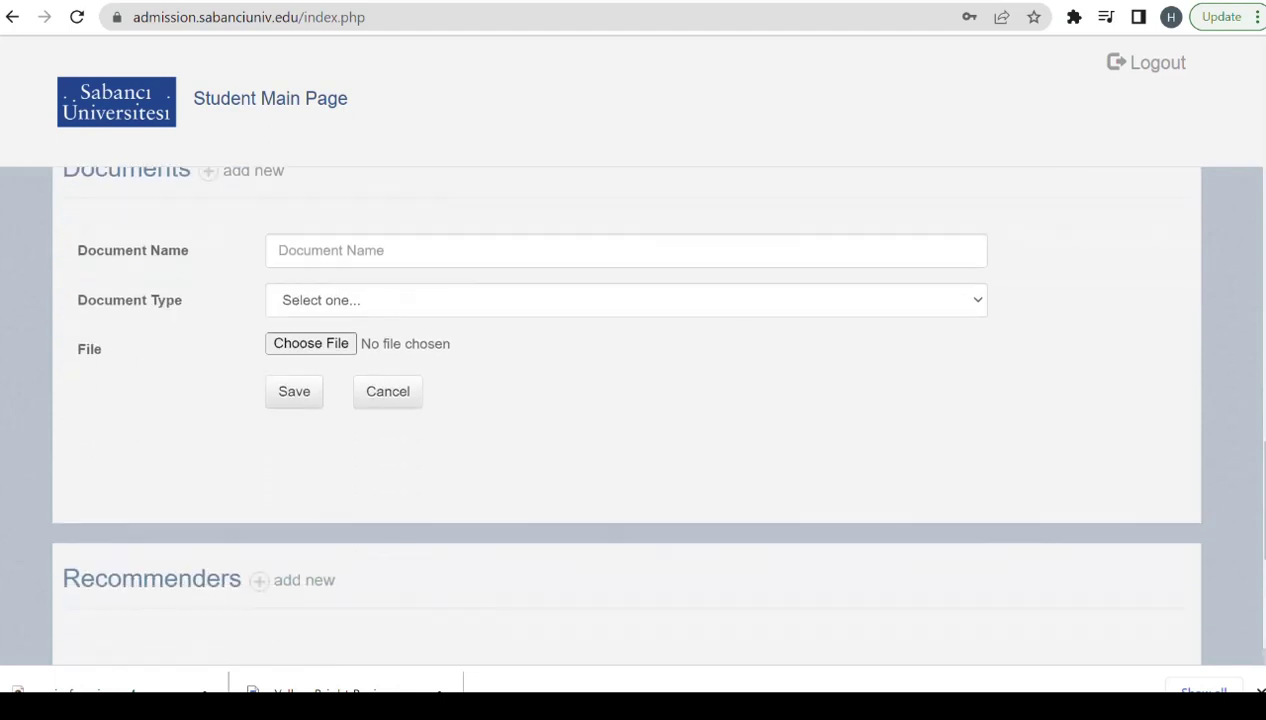
click(365, 253)
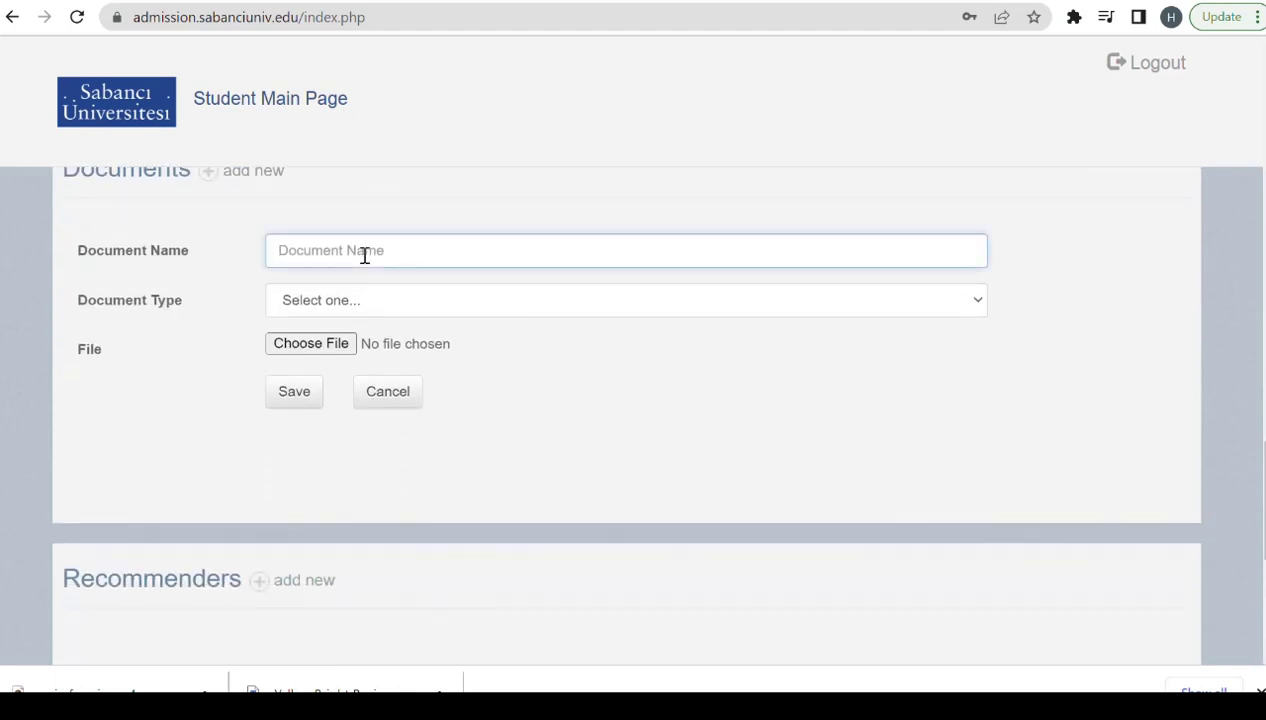
click(330, 305)
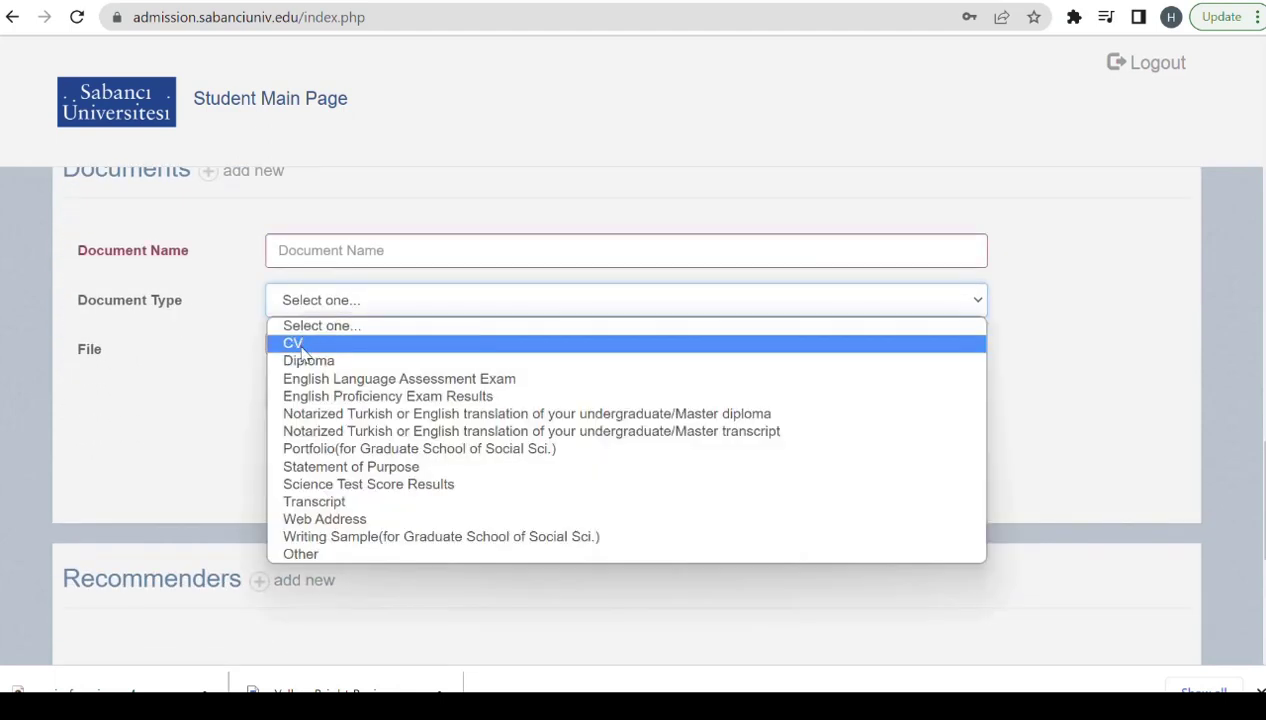
click(301, 345)
click(371, 251)
text(C)
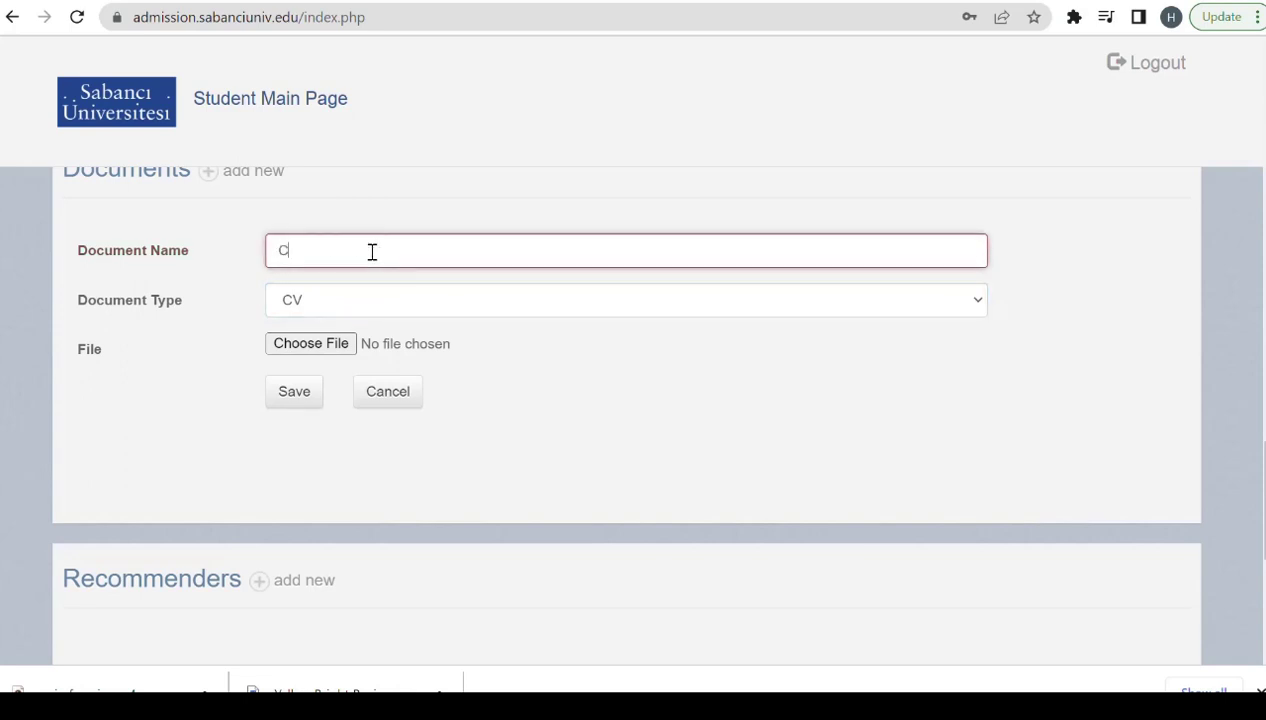
text(V)
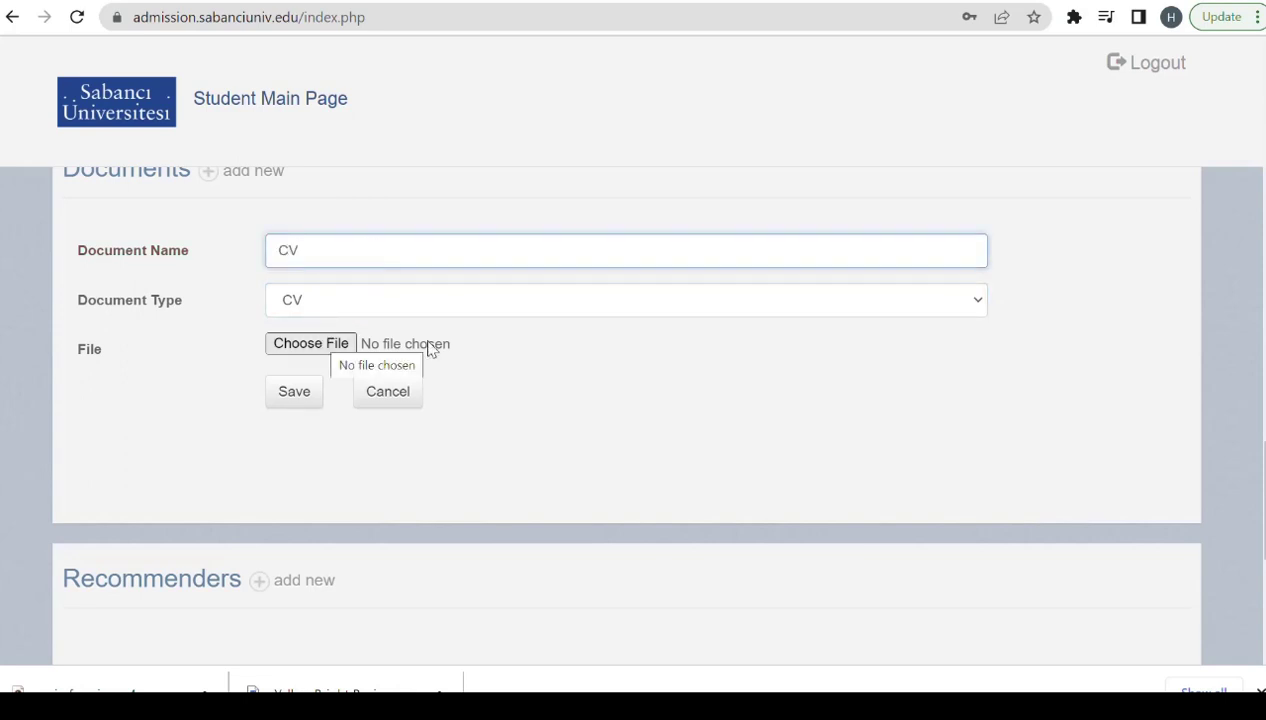
Attach comments.pdf from the Desktop folder to the CV document and save it.
click(305, 345)
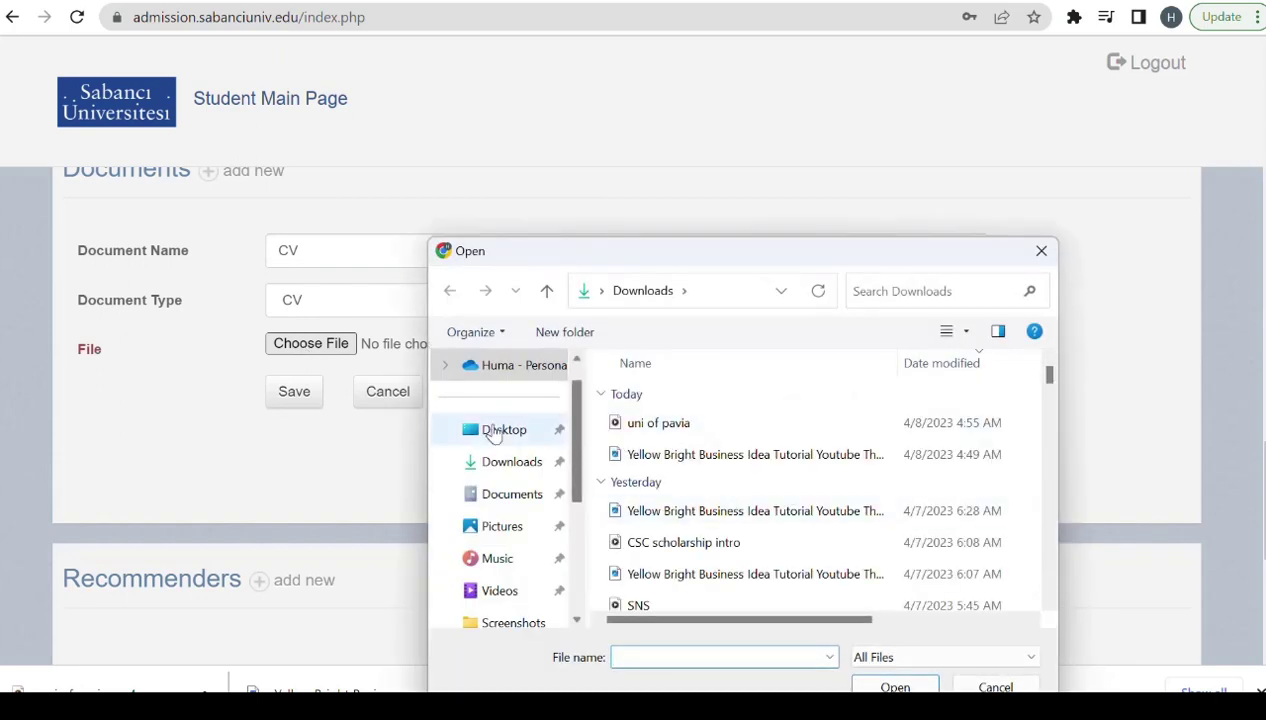
click(495, 430)
click(660, 410)
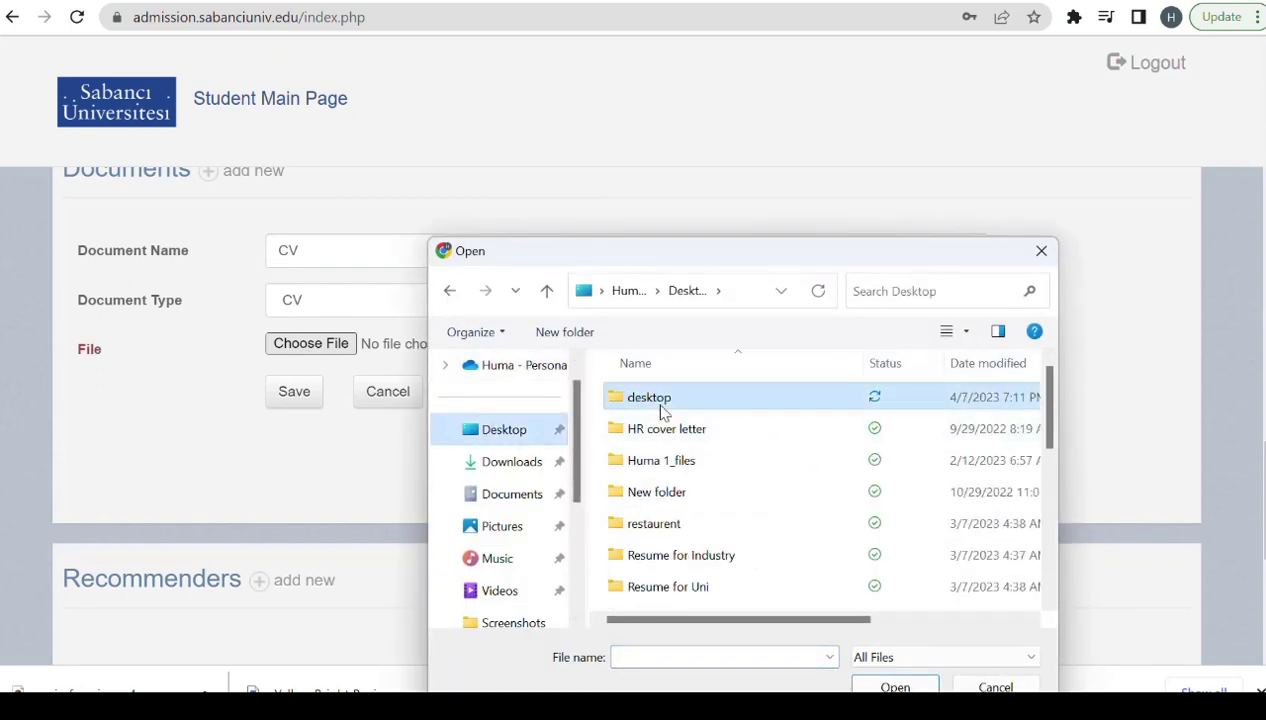
double_click(660, 410)
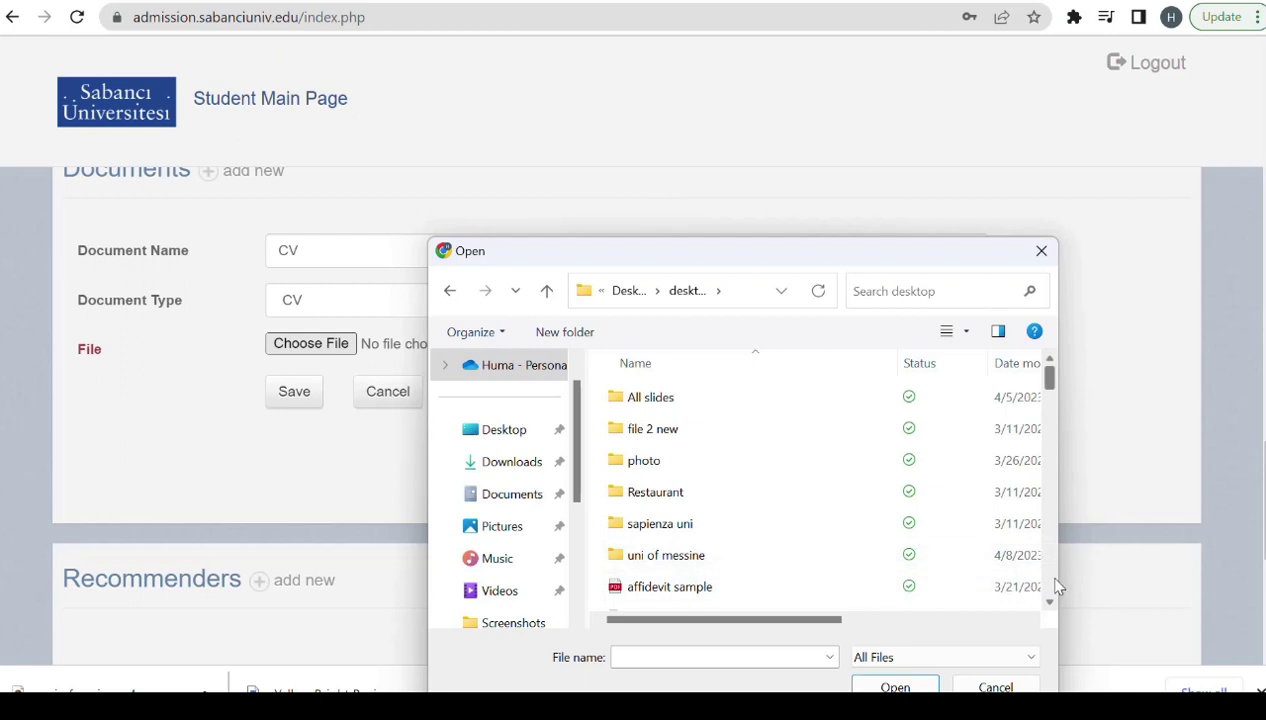
scroll(1058, 588, down, 3)
click(743, 657)
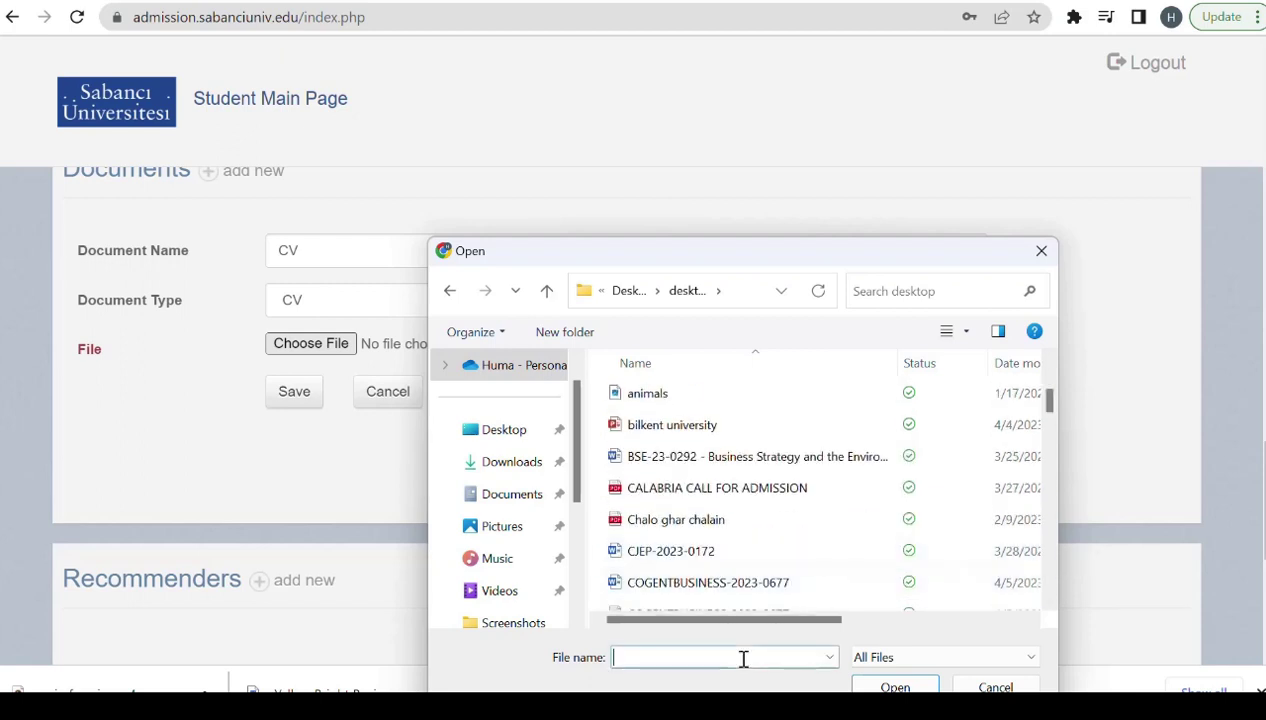
text(COMM)
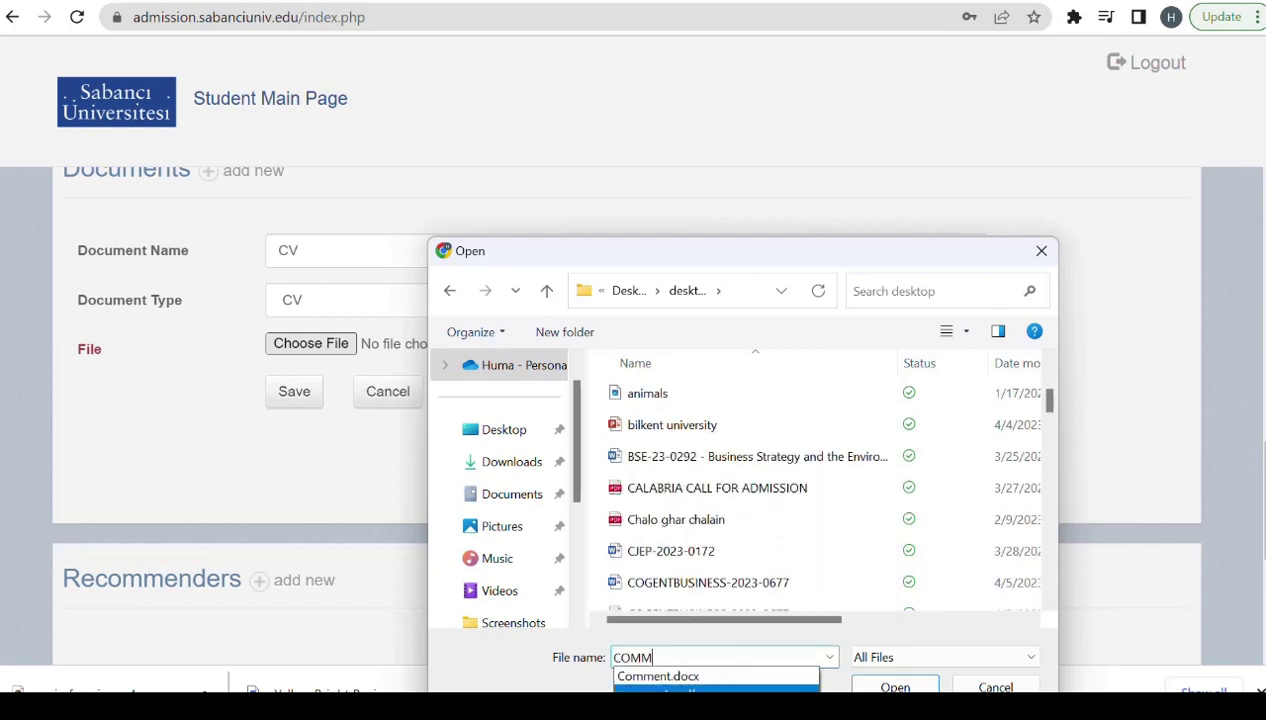
key(Return)
click(895, 687)
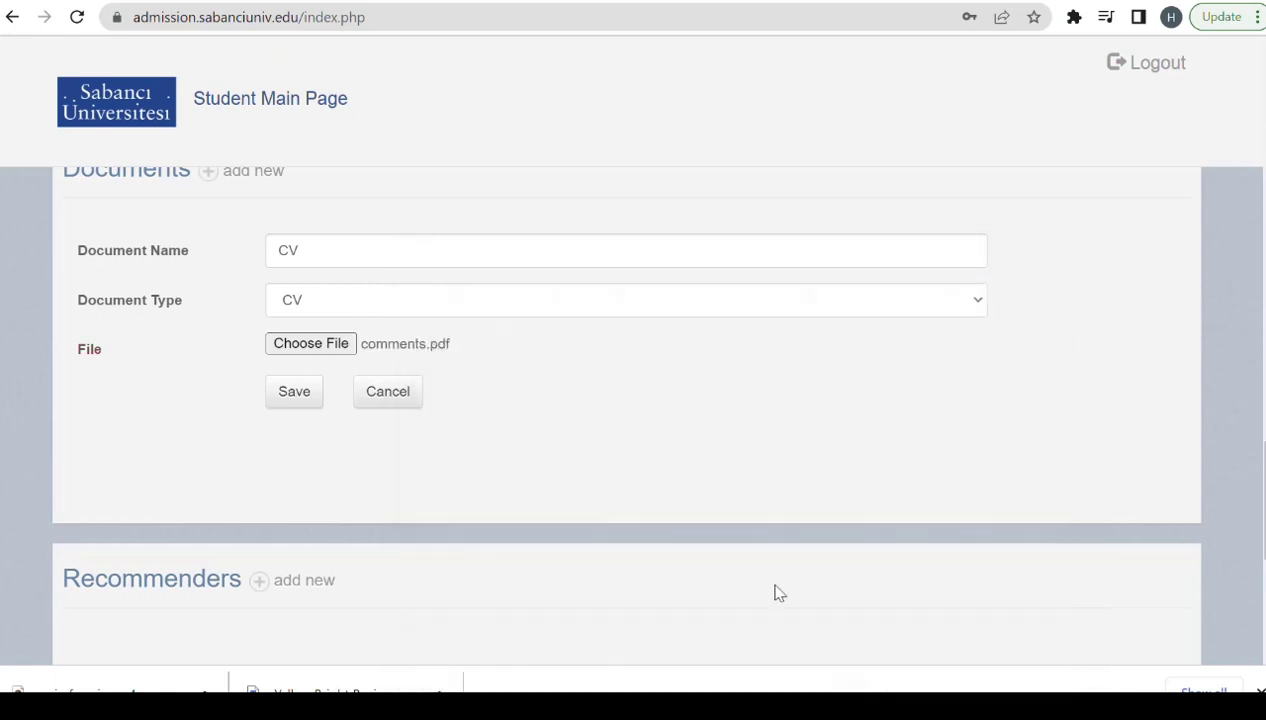
click(294, 393)
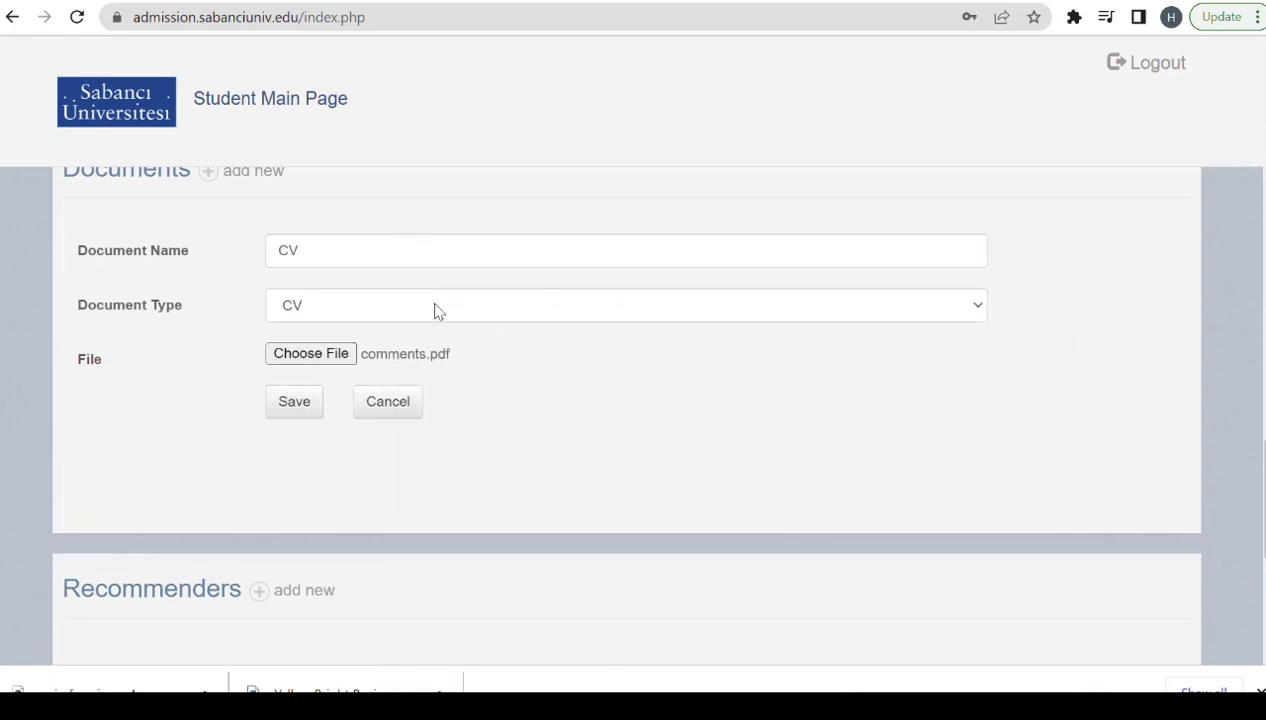
Start a new Transcript-type document named 'Bachelor's Transcript'.
click(207, 174)
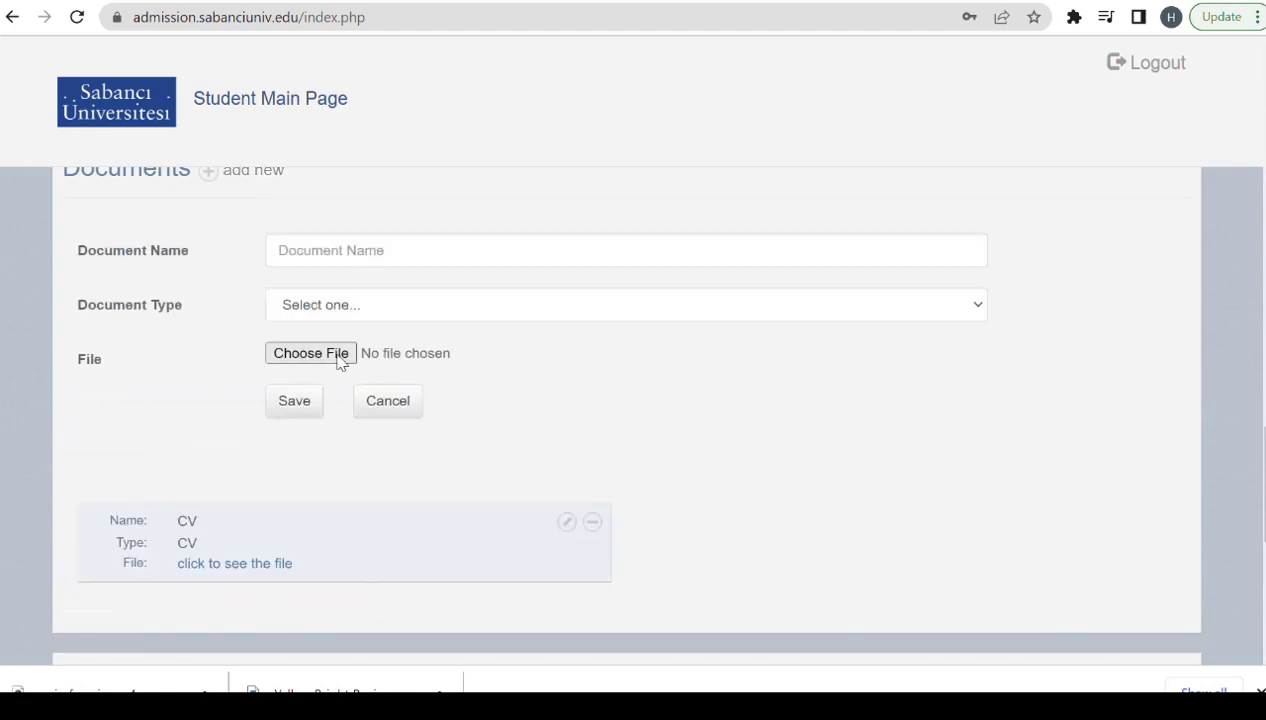
click(362, 312)
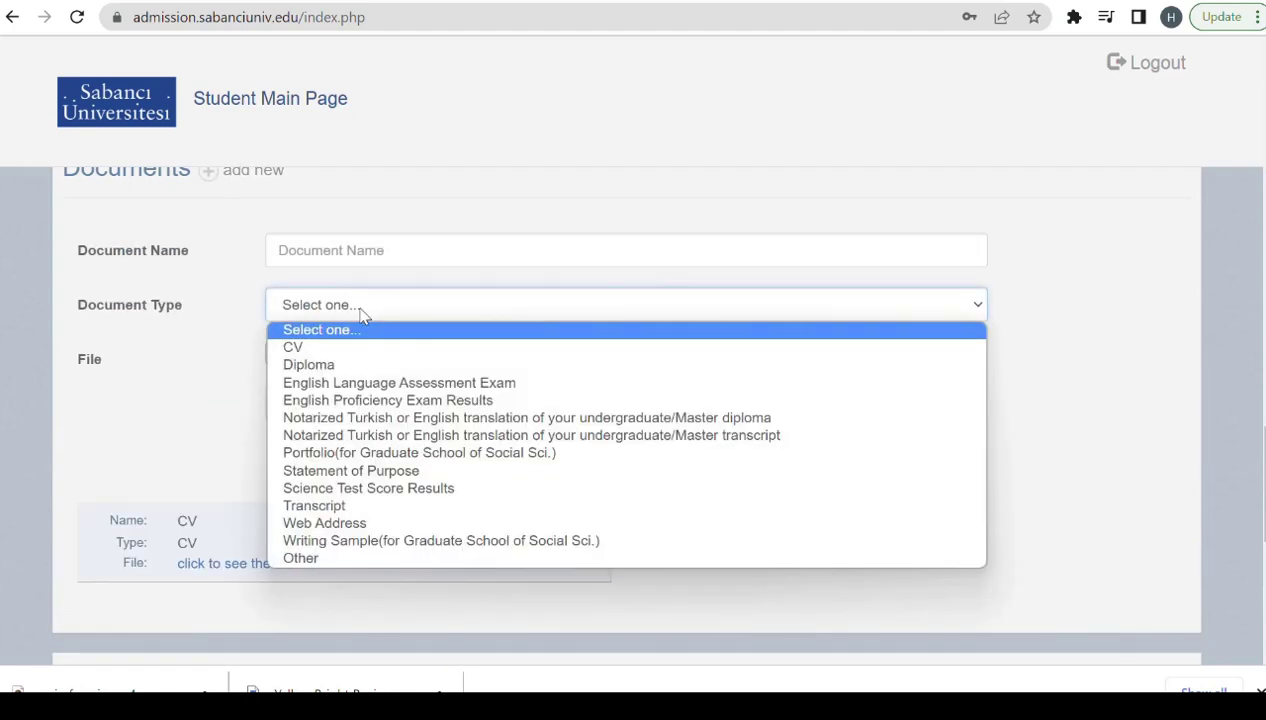
click(328, 507)
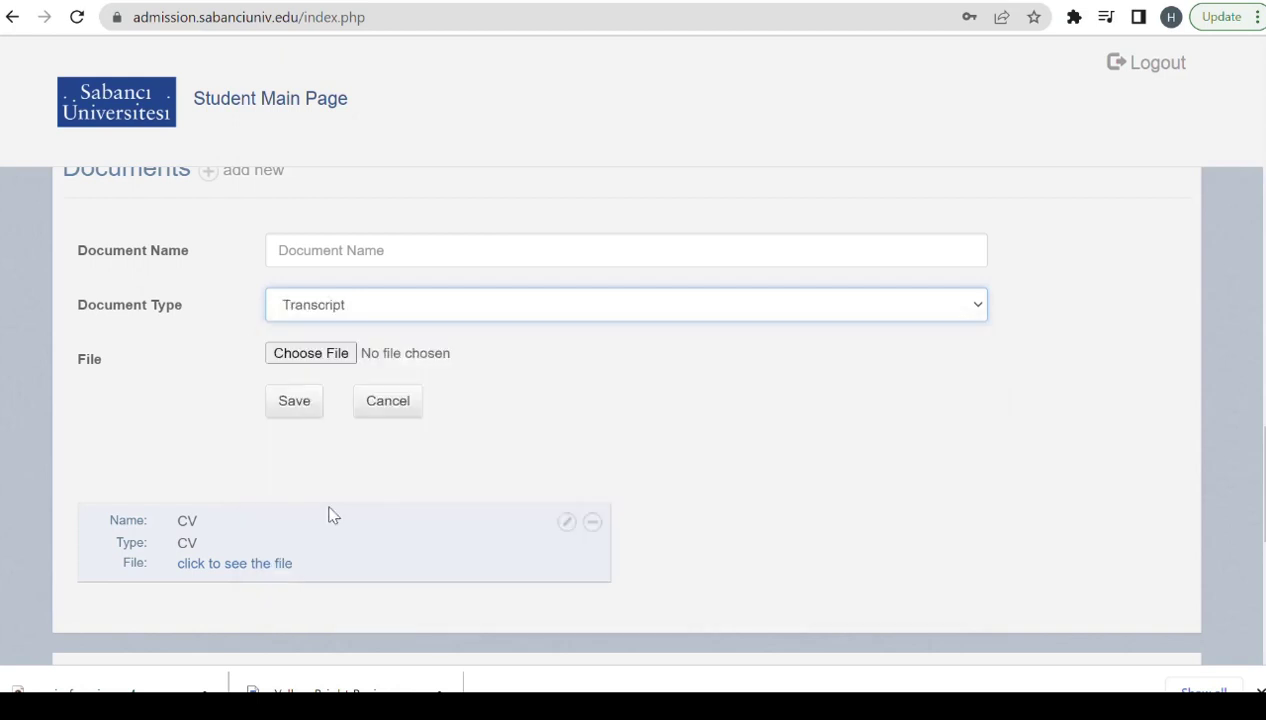
click(353, 255)
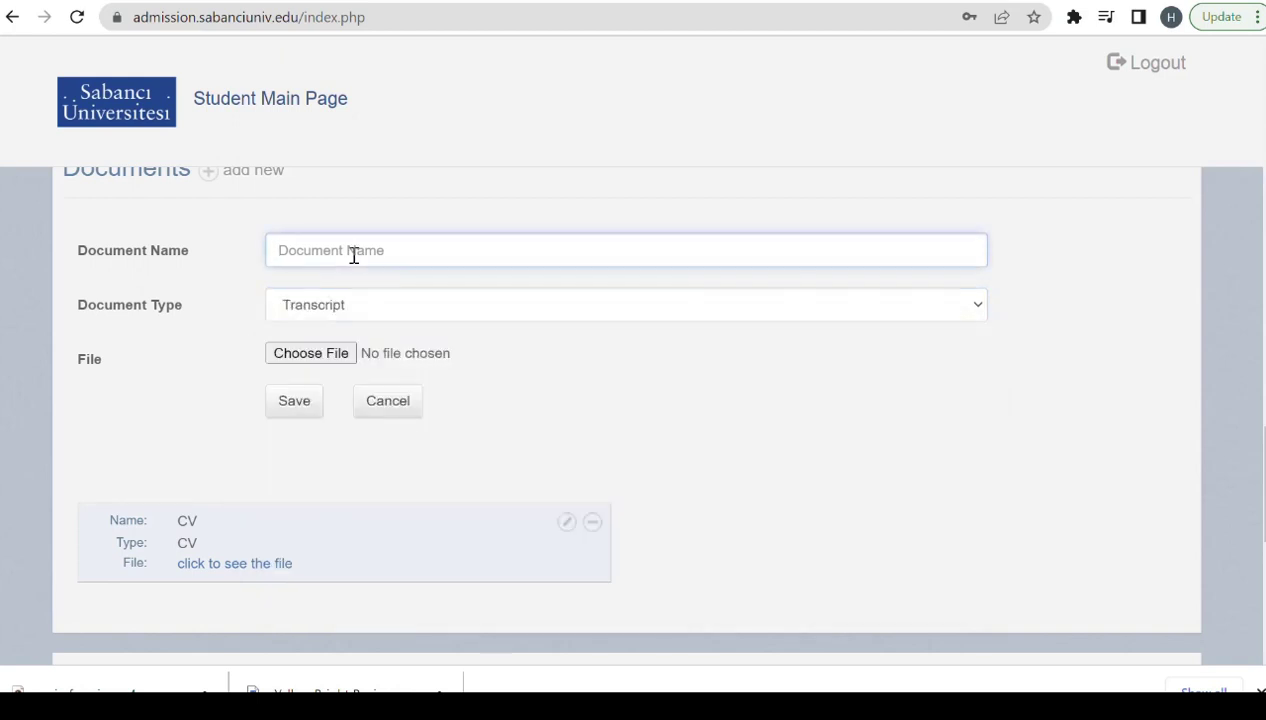
text(B)
key(BackSpace)
text(Bachelor's Transcript)
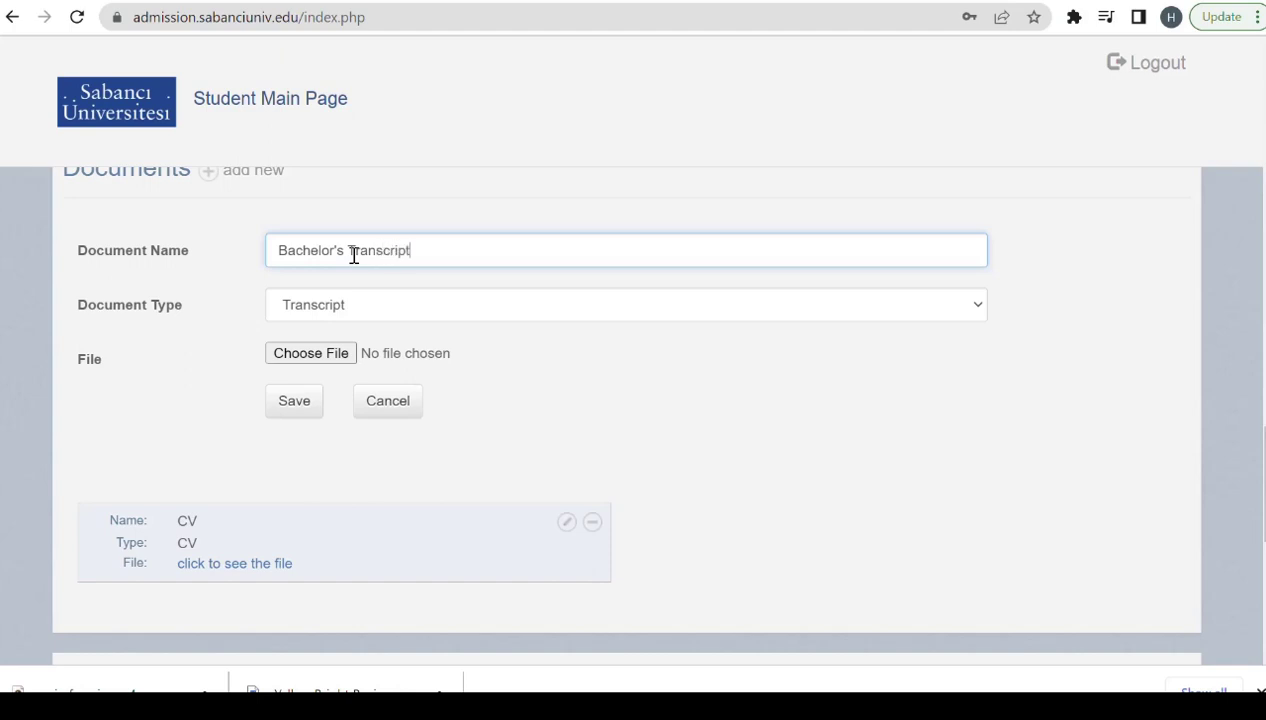
Attach comments.pdf to the Bachelor's Transcript and save the entry.
click(310, 356)
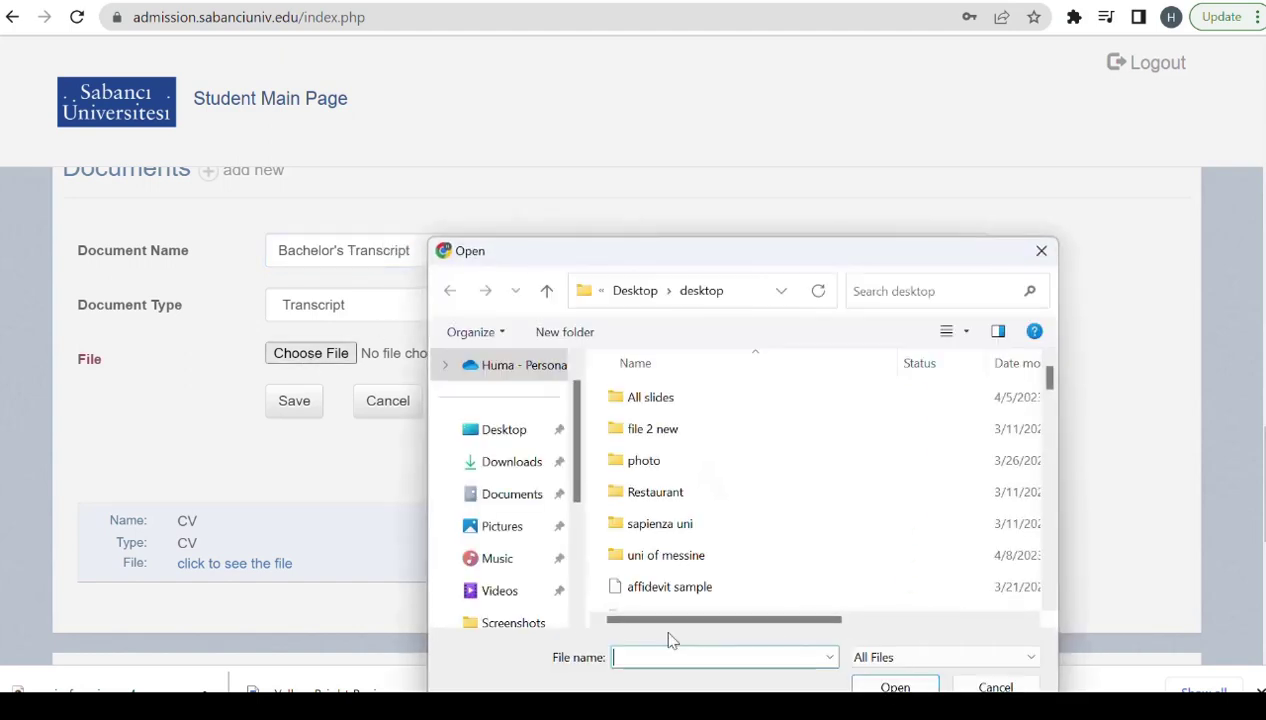
text(comm)
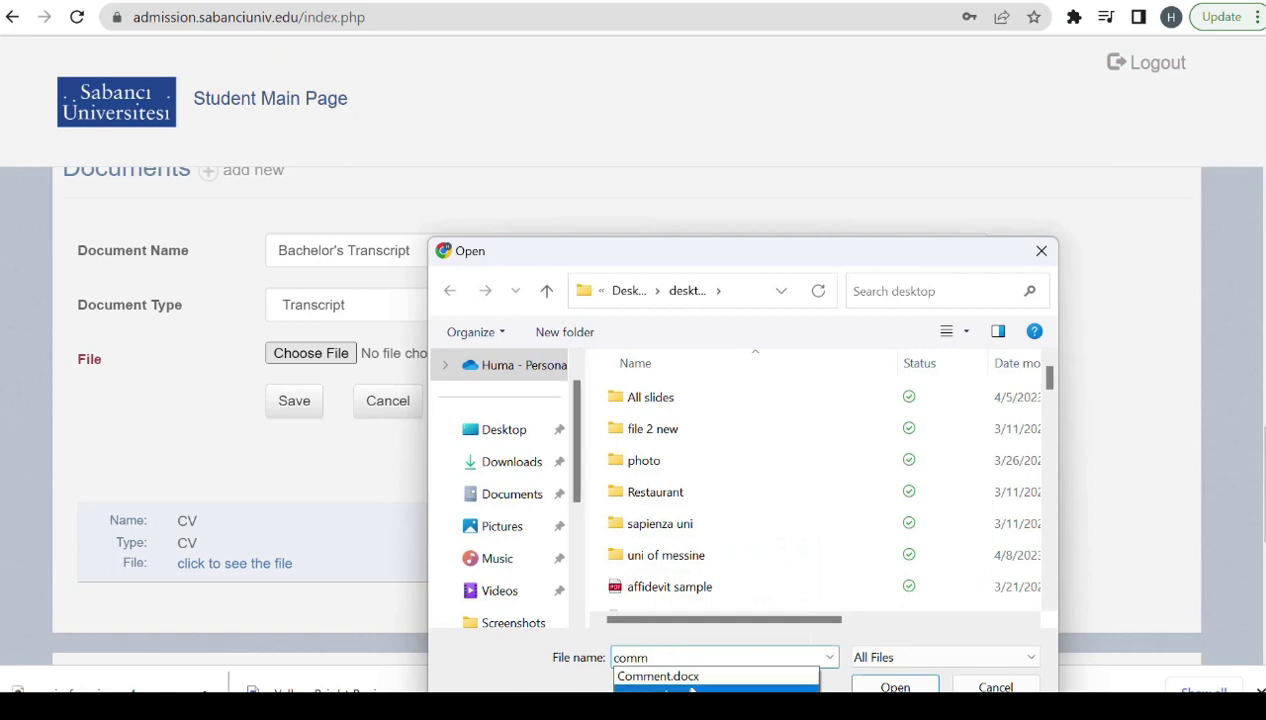
key(Return)
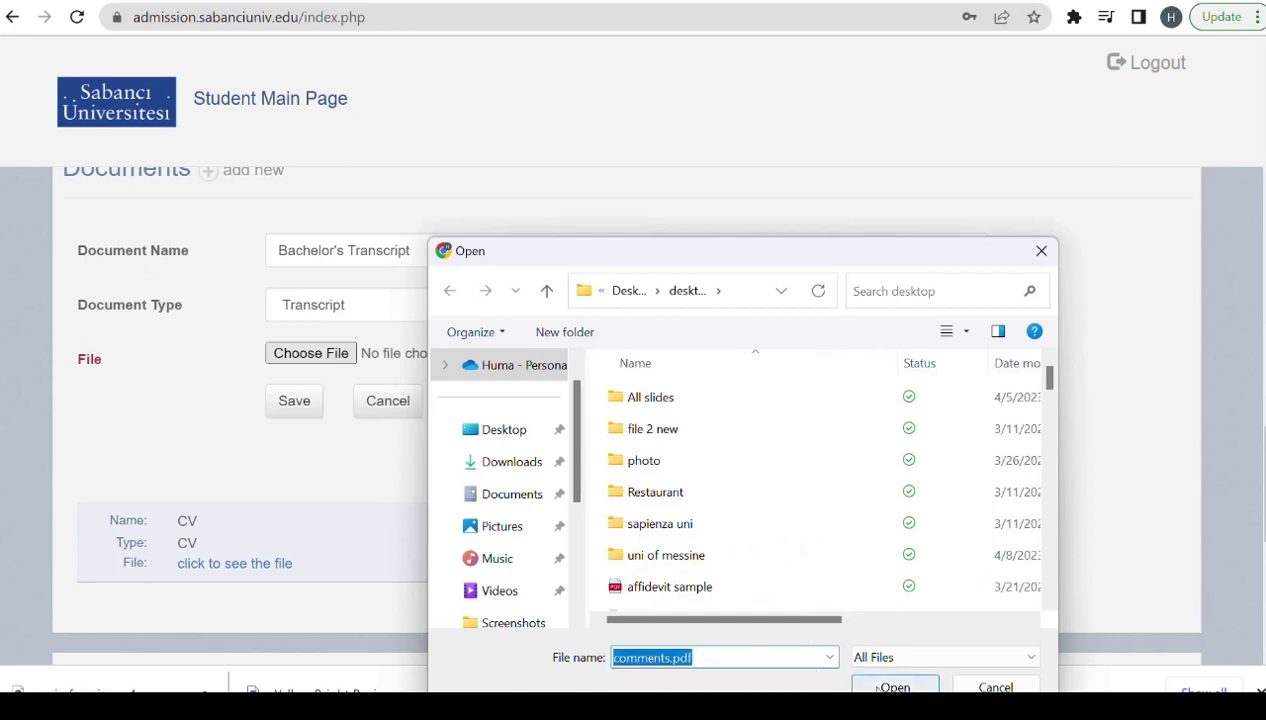
click(895, 687)
click(290, 404)
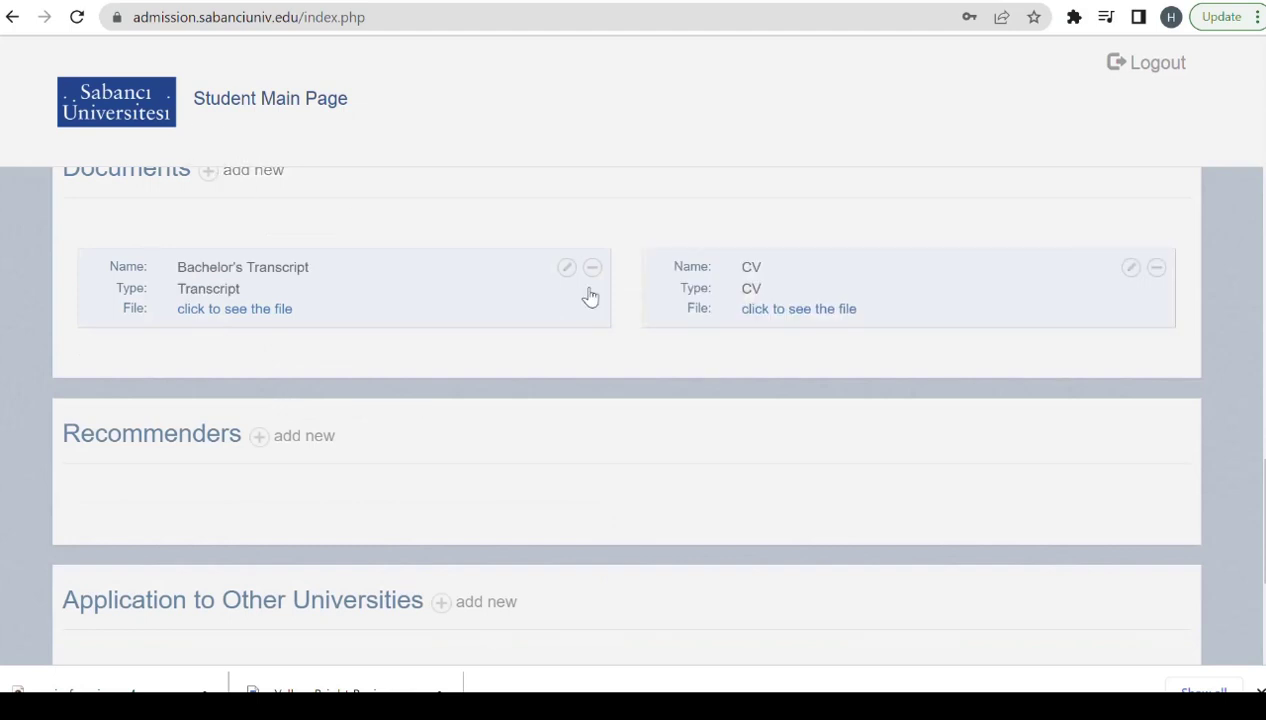
scroll(1071, 325, down, 3)
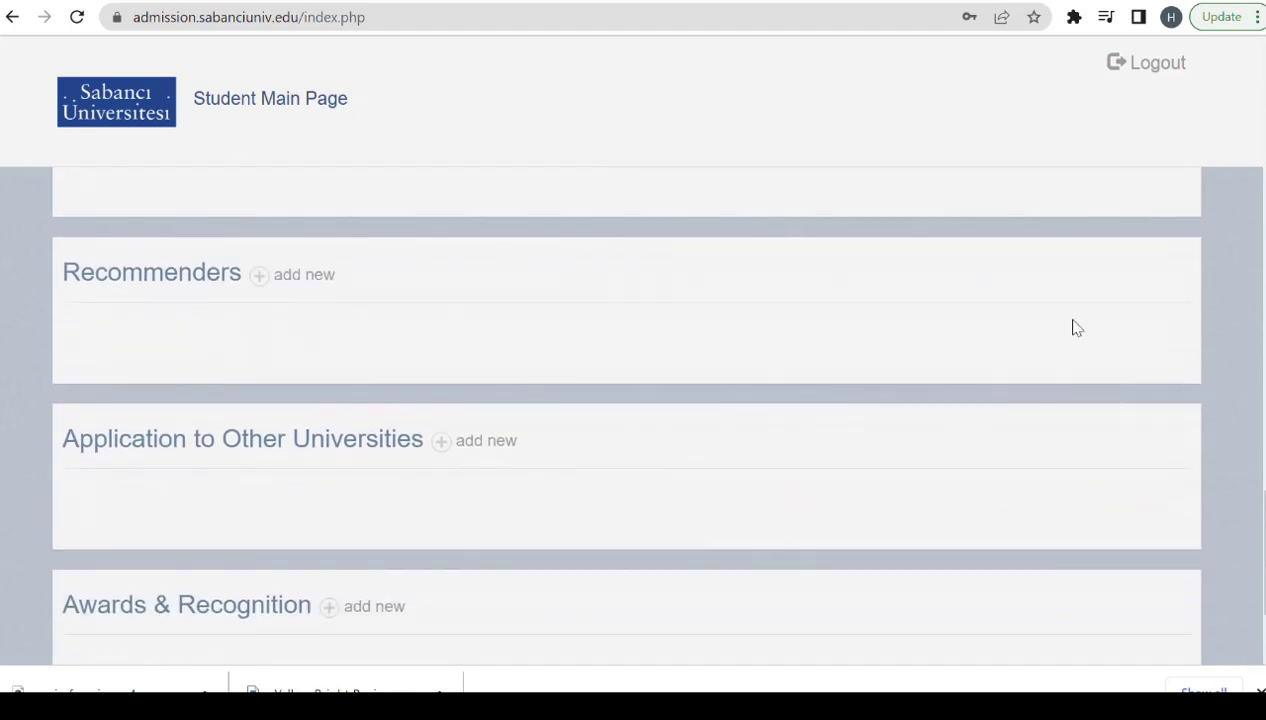
Start a new recommender and enter their title, first name and surname.
click(261, 281)
click(436, 355)
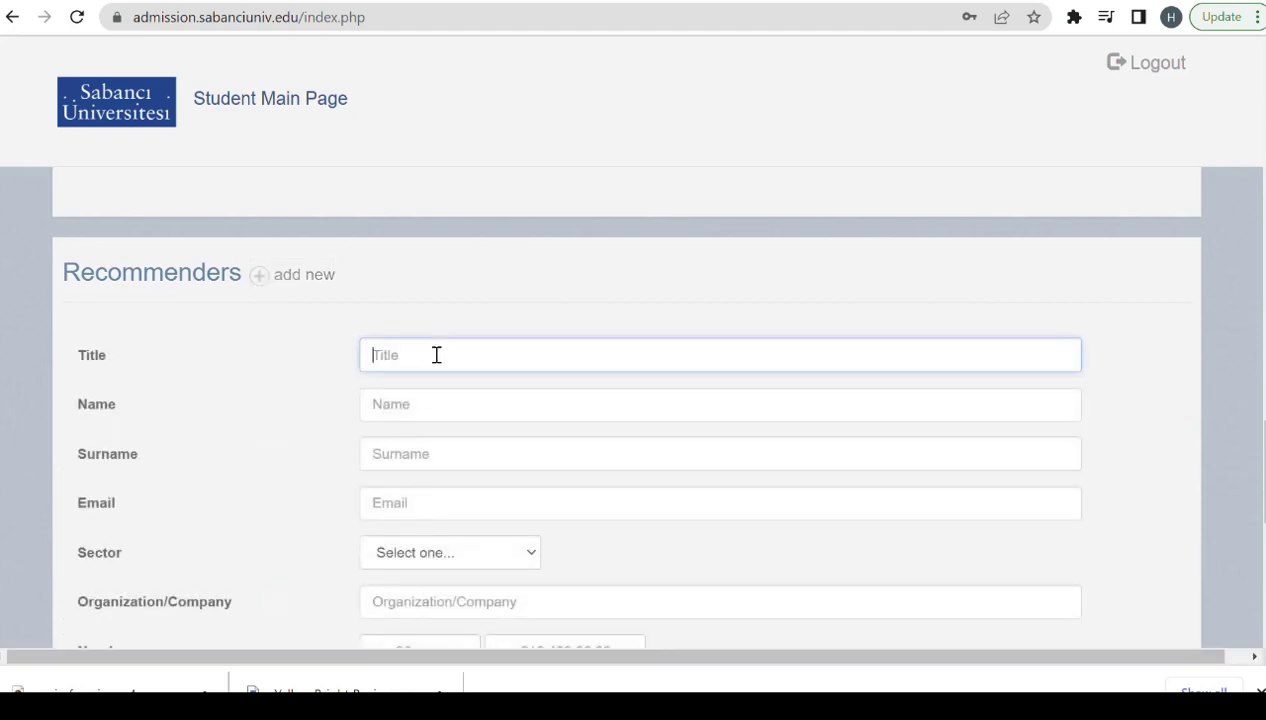
text(Dr)
click(413, 403)
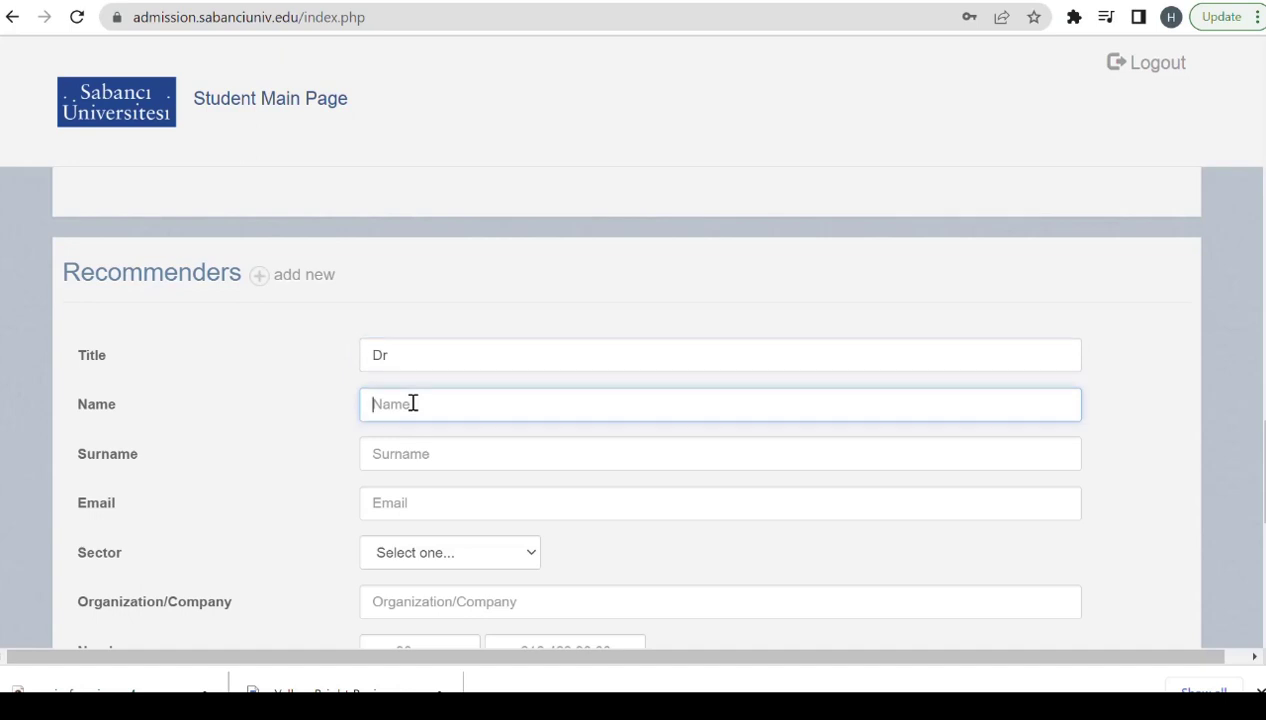
click(448, 449)
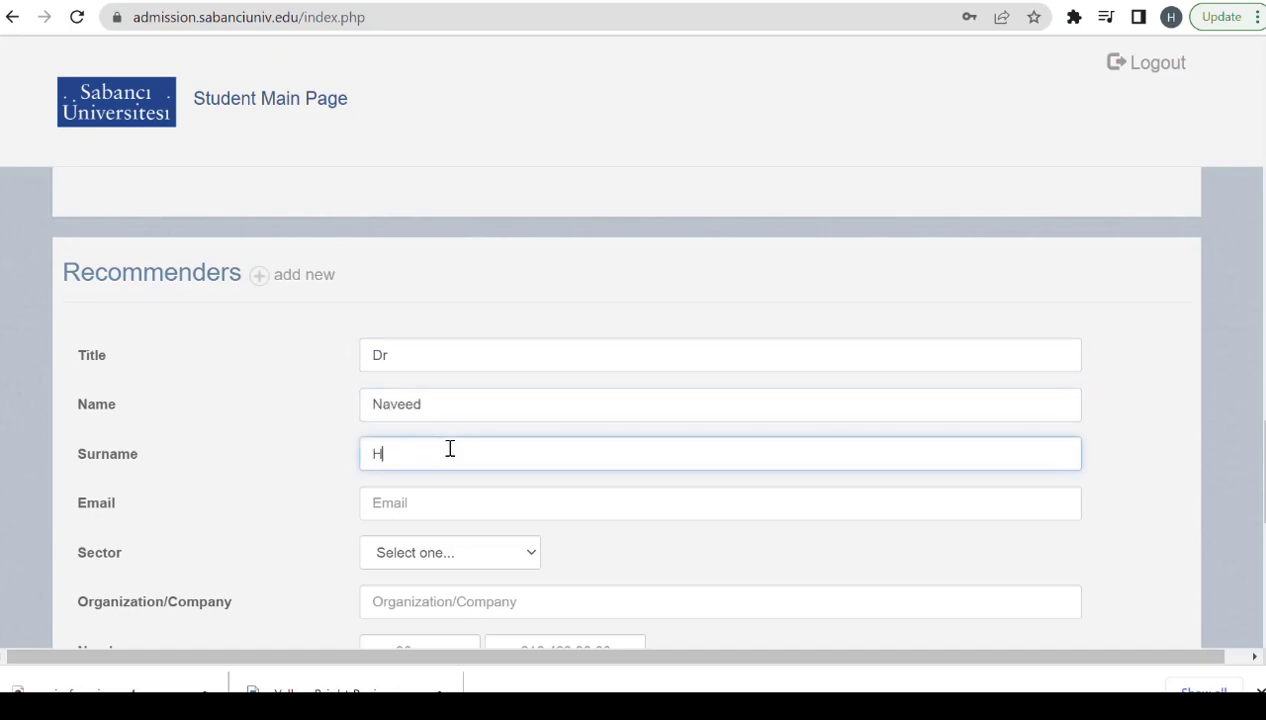
Set the recommender's sector to Construction and organization to 'University of punjab'.
click(461, 500)
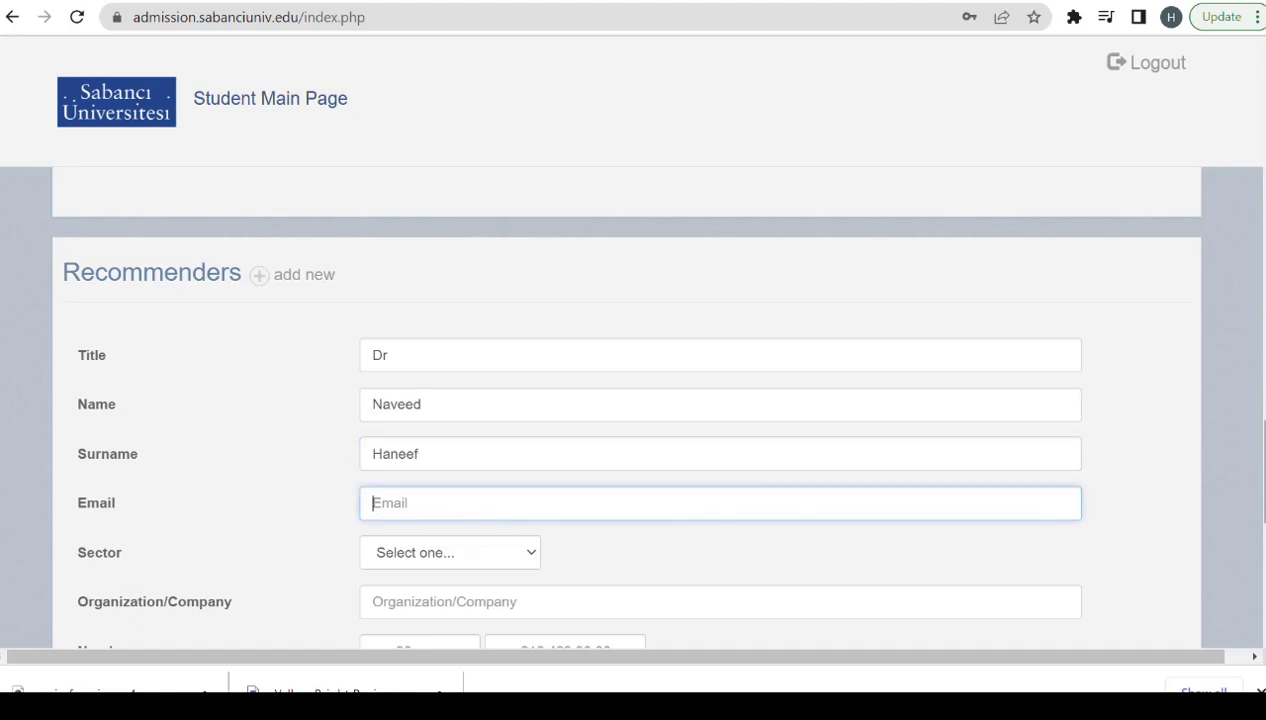
scroll(620, 400, down, 3)
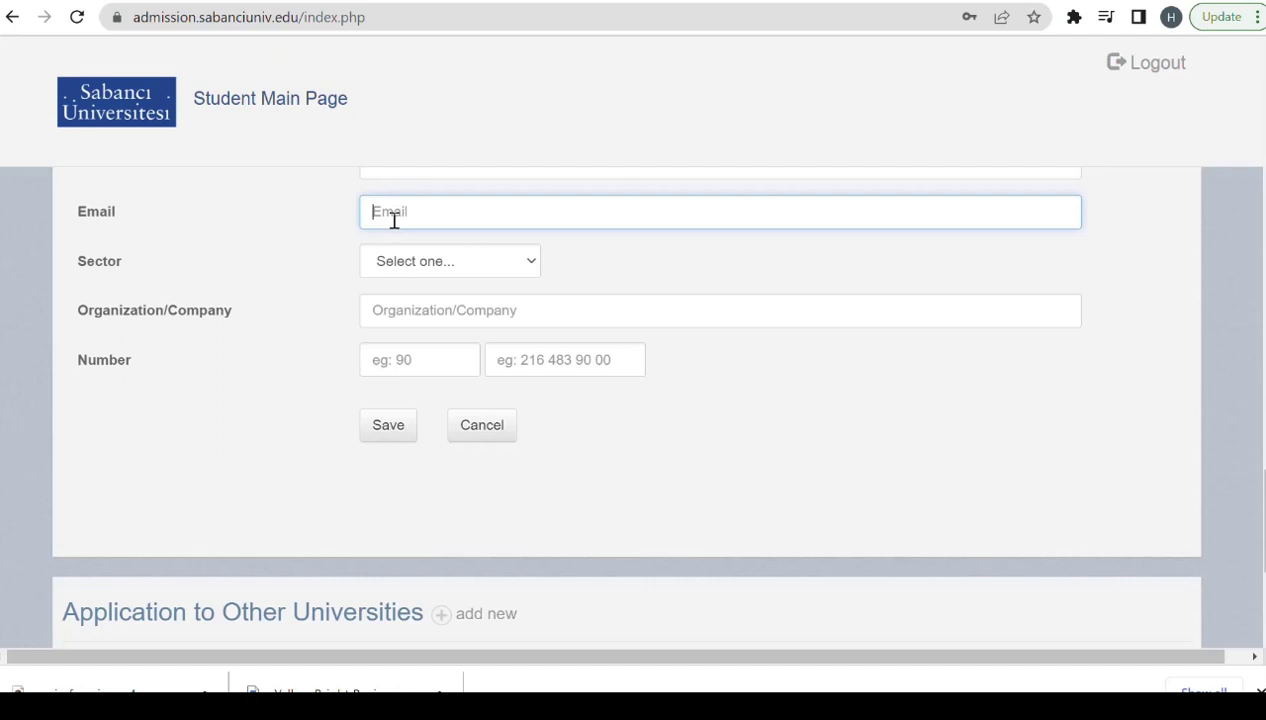
click(510, 262)
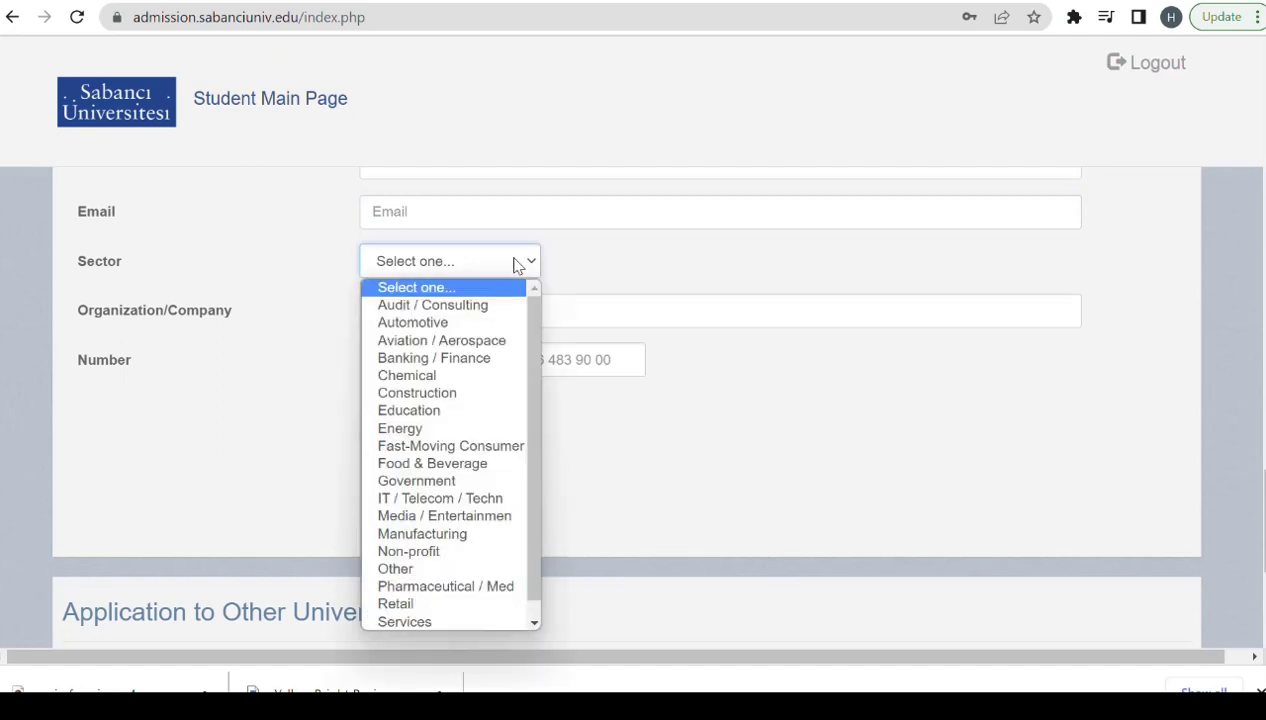
click(443, 396)
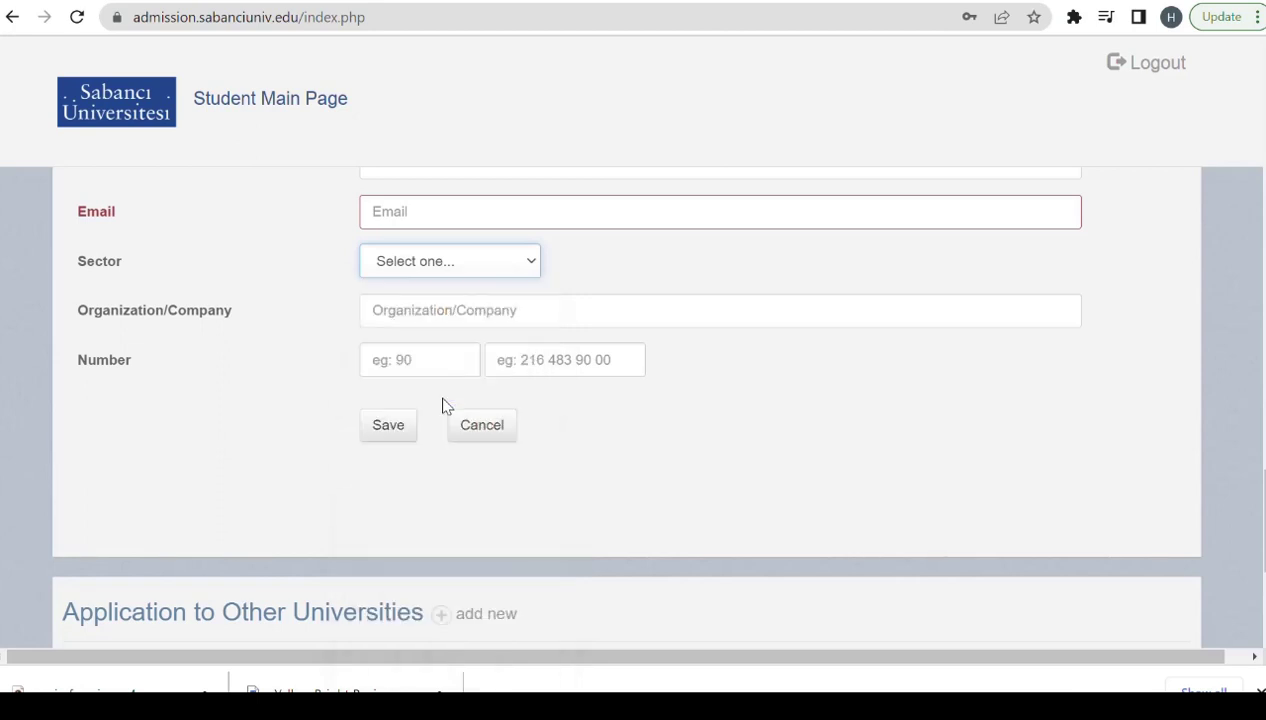
click(407, 310)
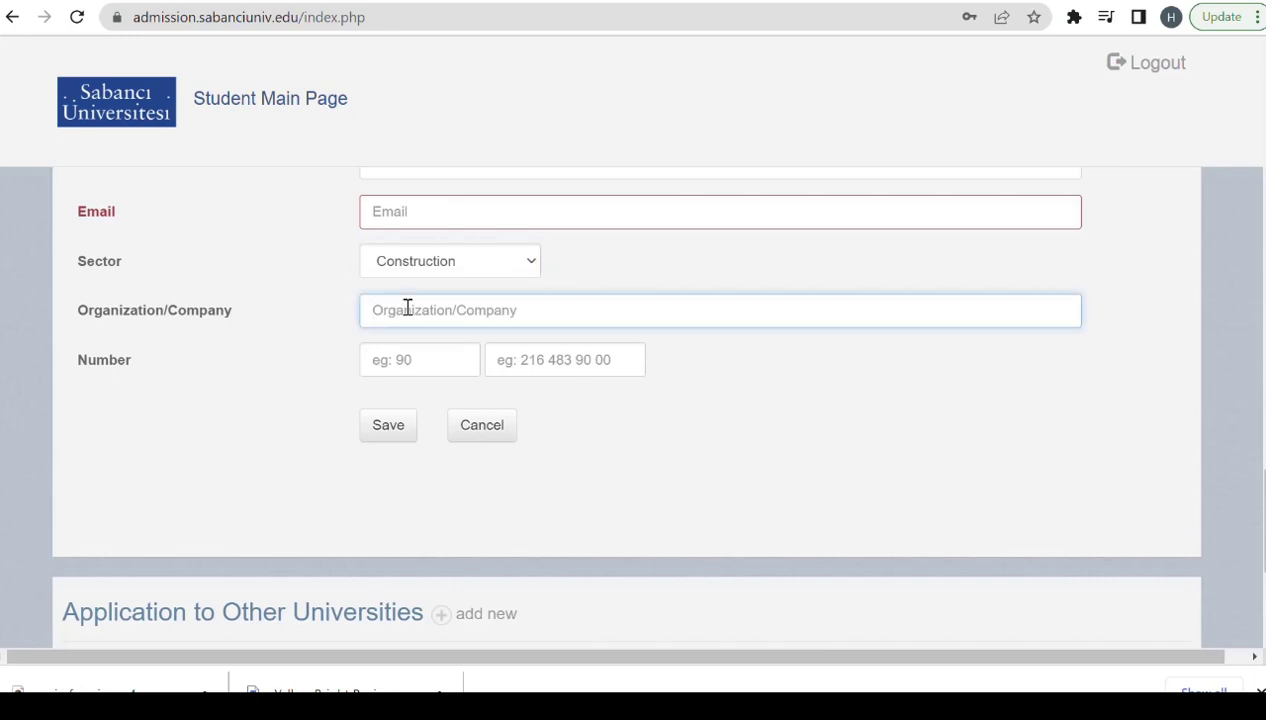
text(University of)
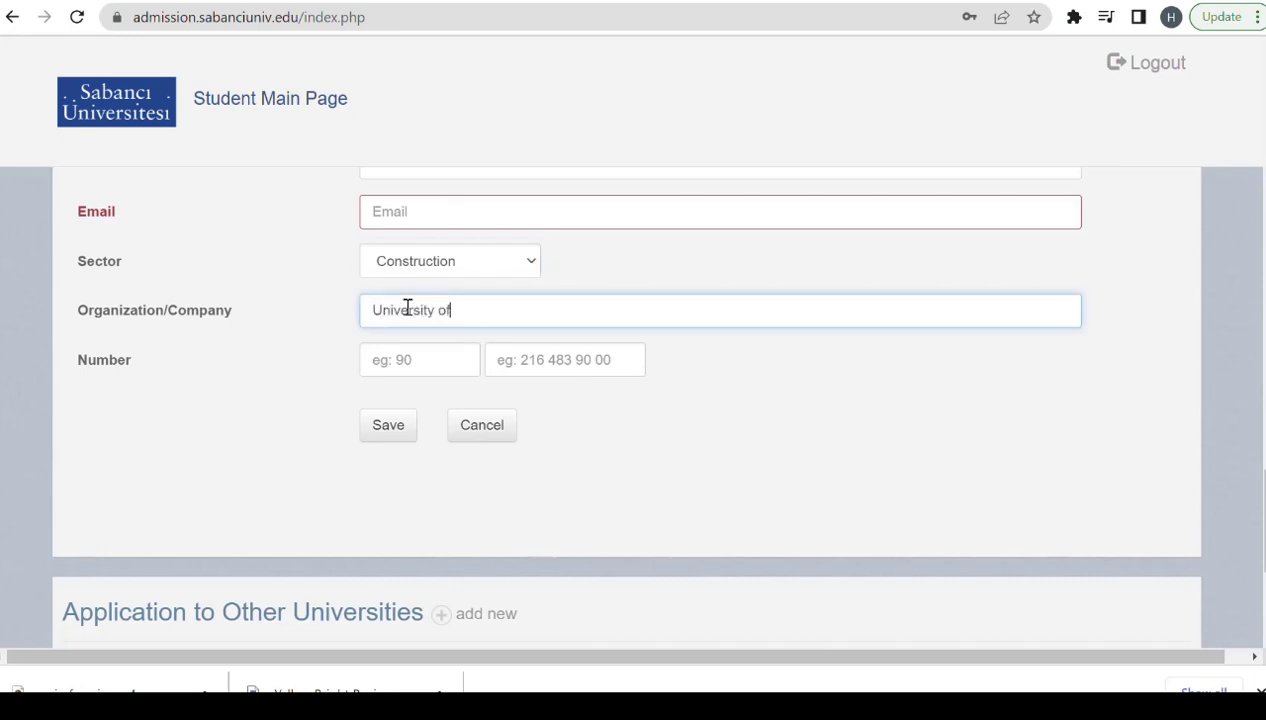
text( punjab)
click(388, 428)
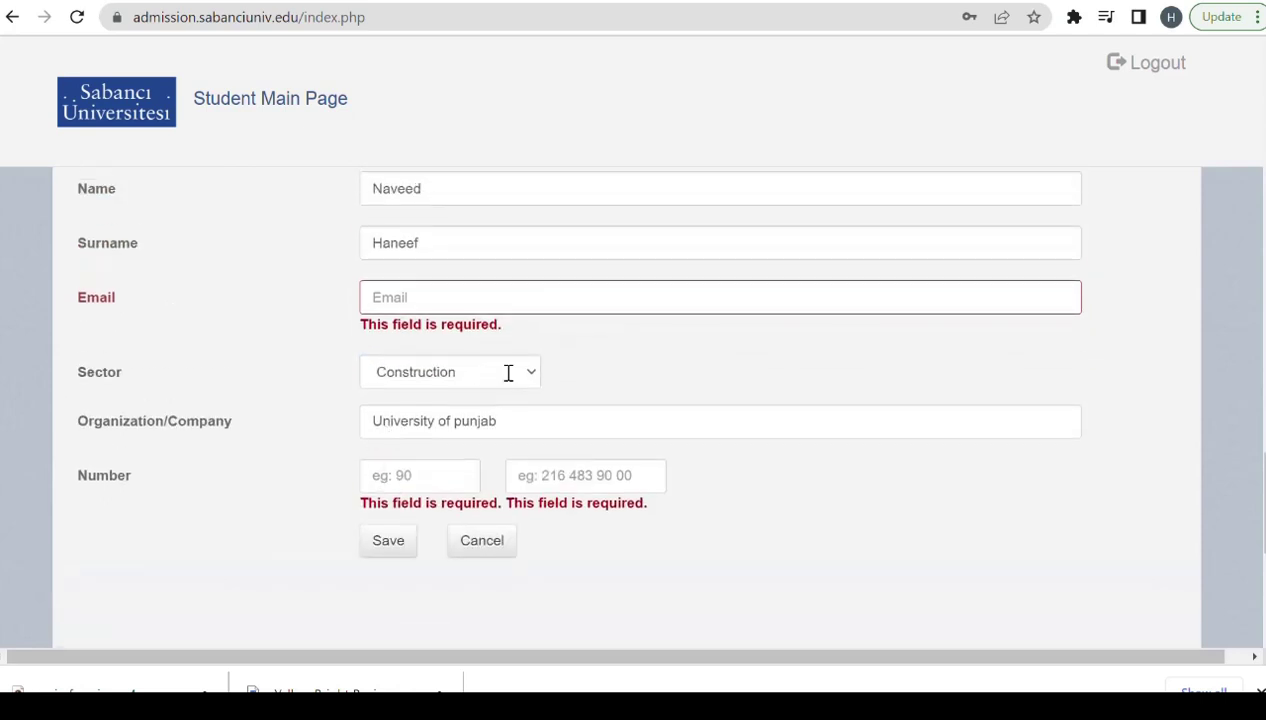
Fill in the recommender's e-mail and phone number, then save the recommender.
click(452, 297)
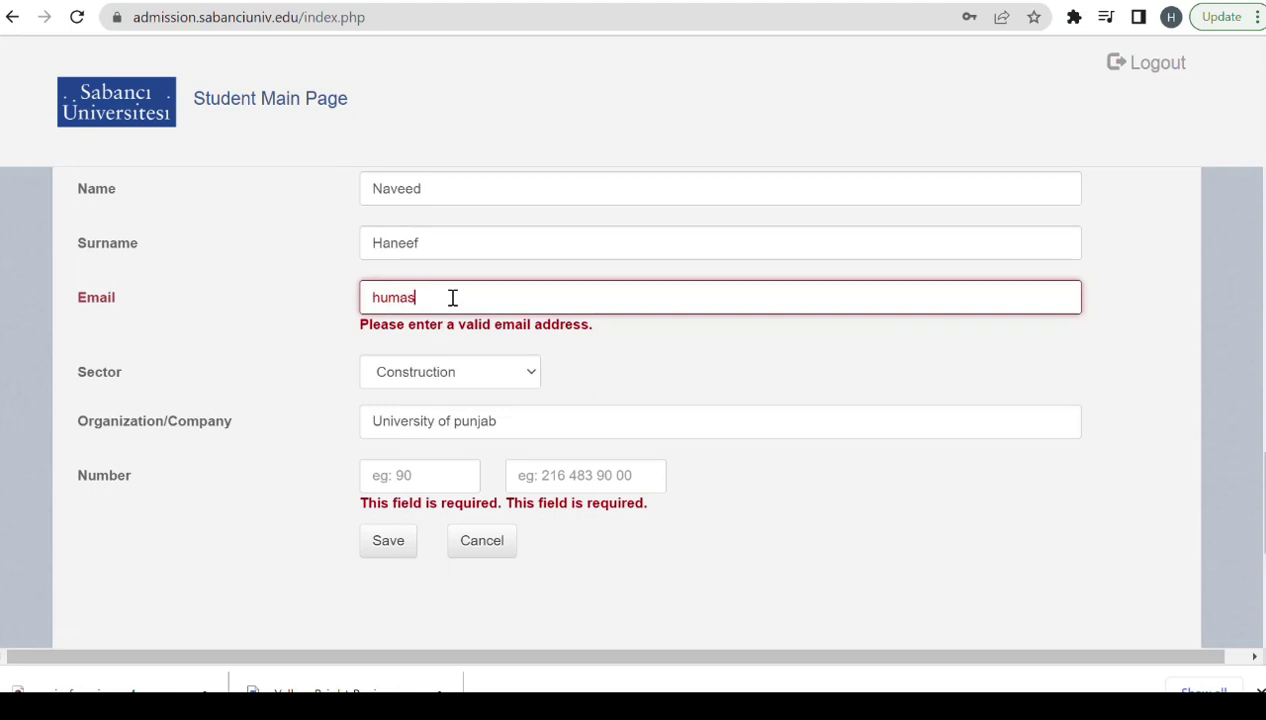
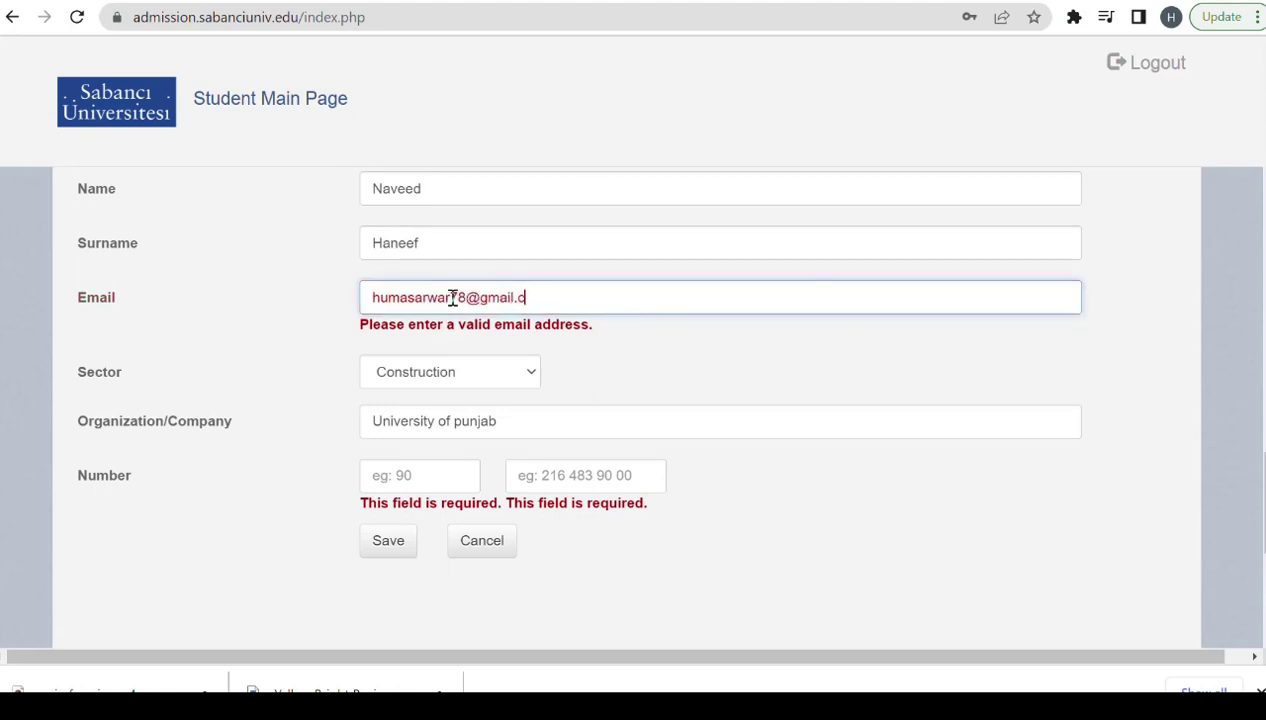
click(415, 456)
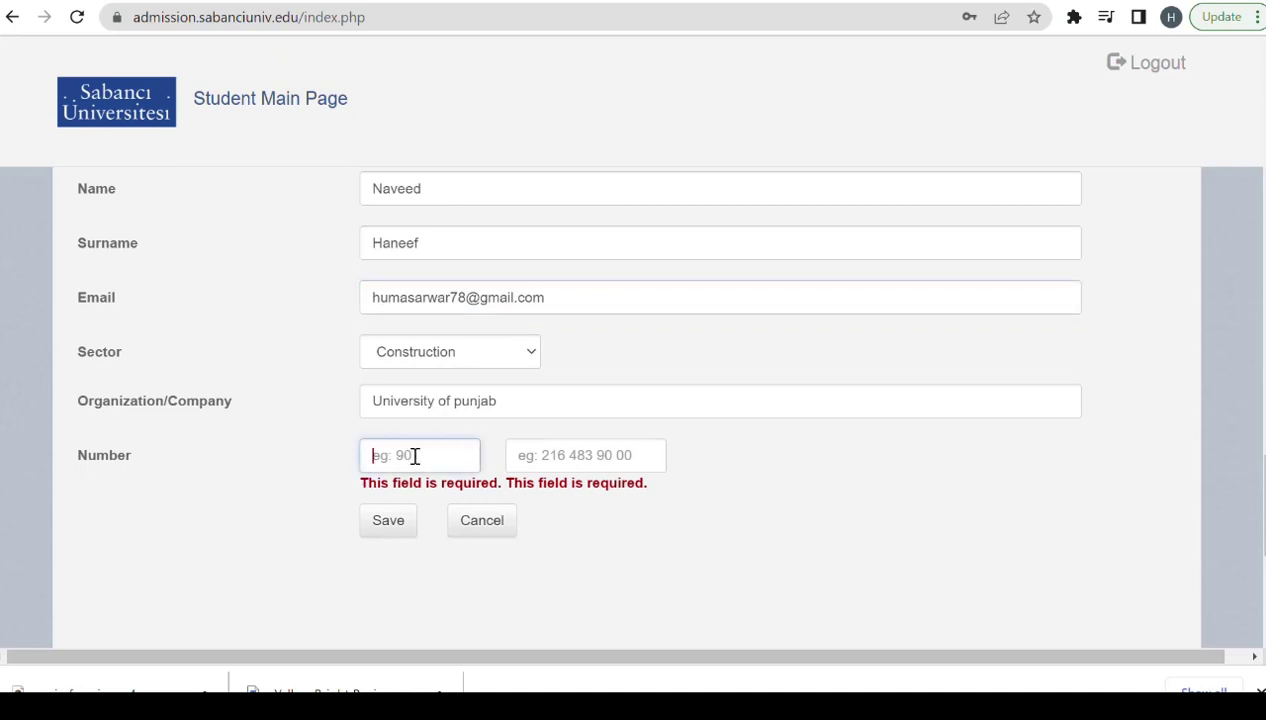
text(92)
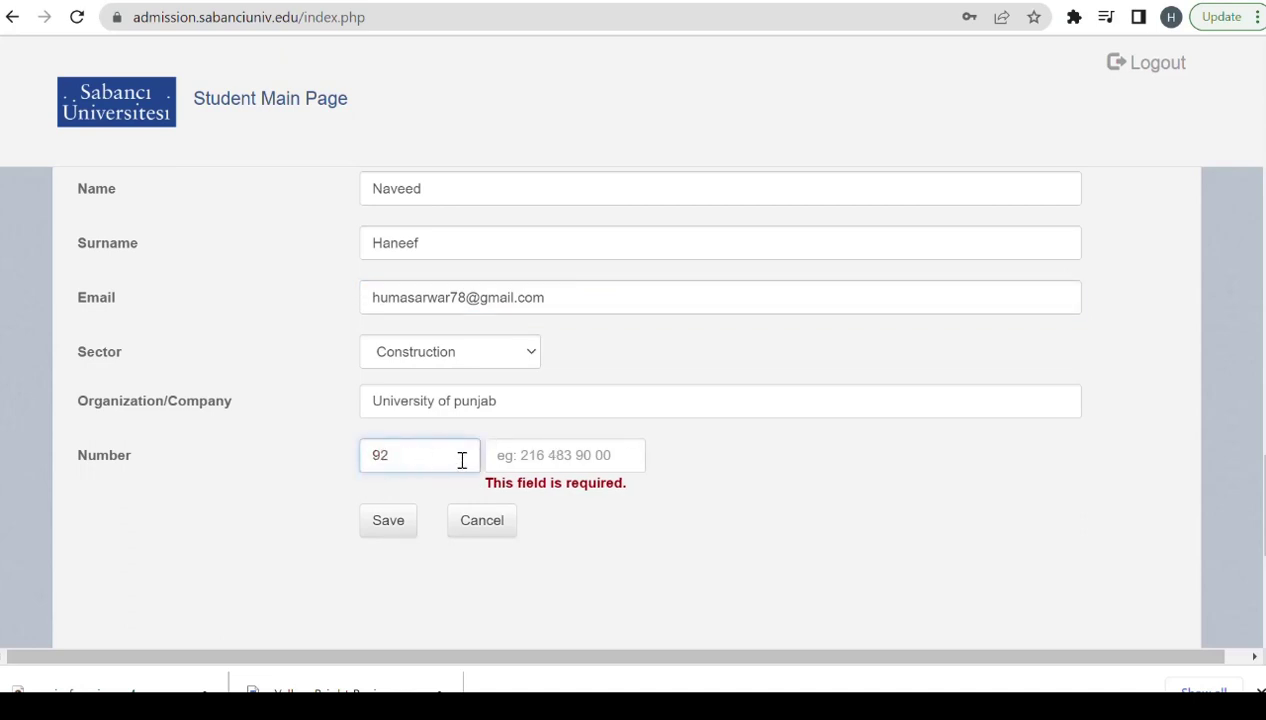
click(558, 456)
text(7867628)
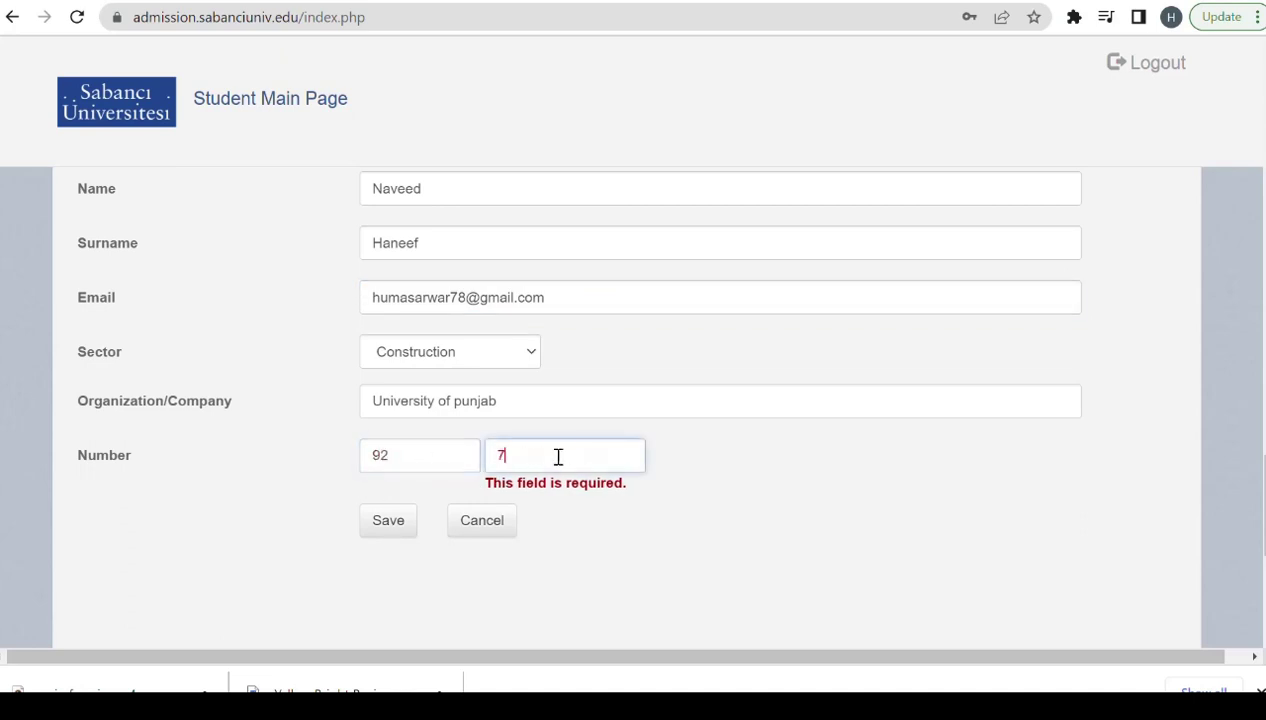
click(385, 521)
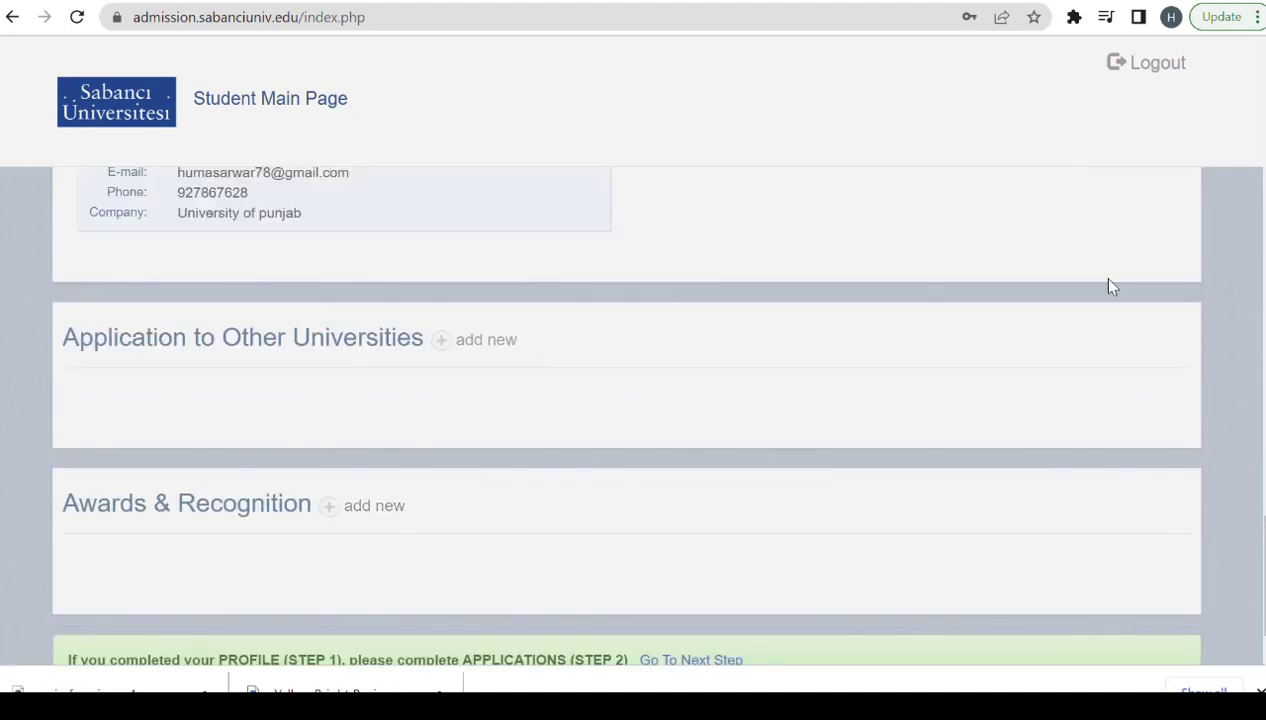
scroll(1105, 625, up, 3)
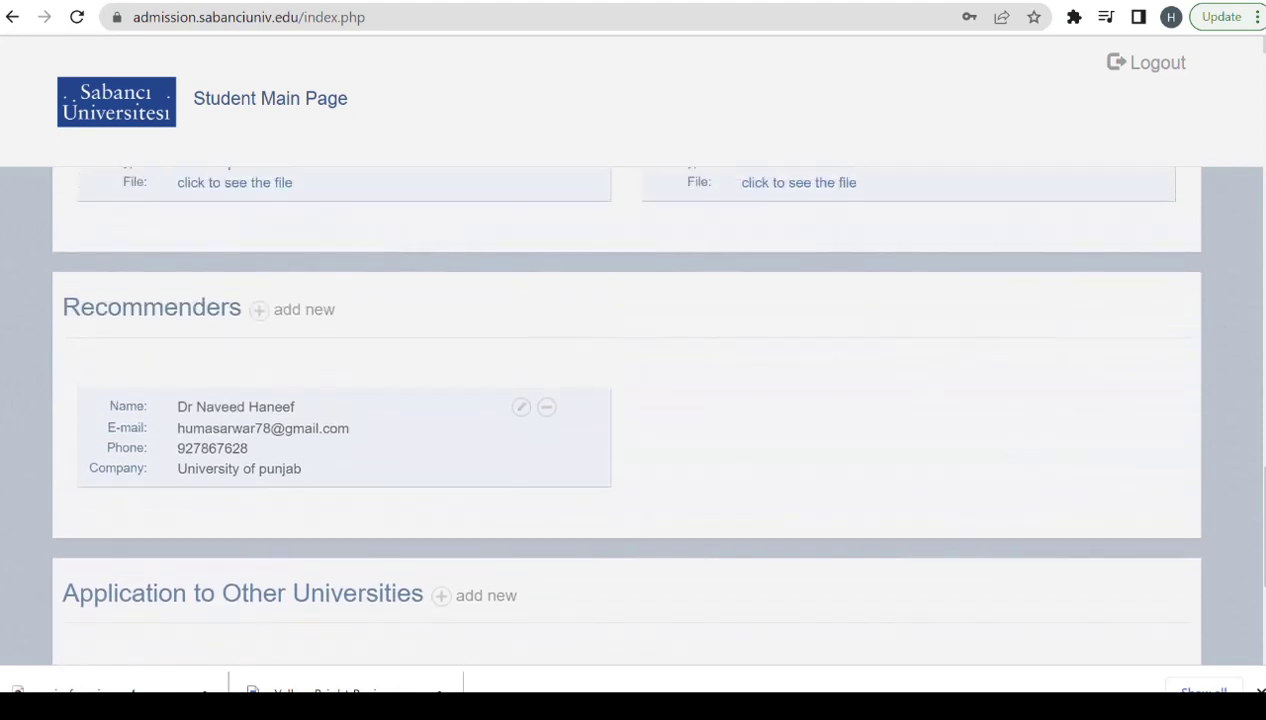
scroll(340, 360, down, 3)
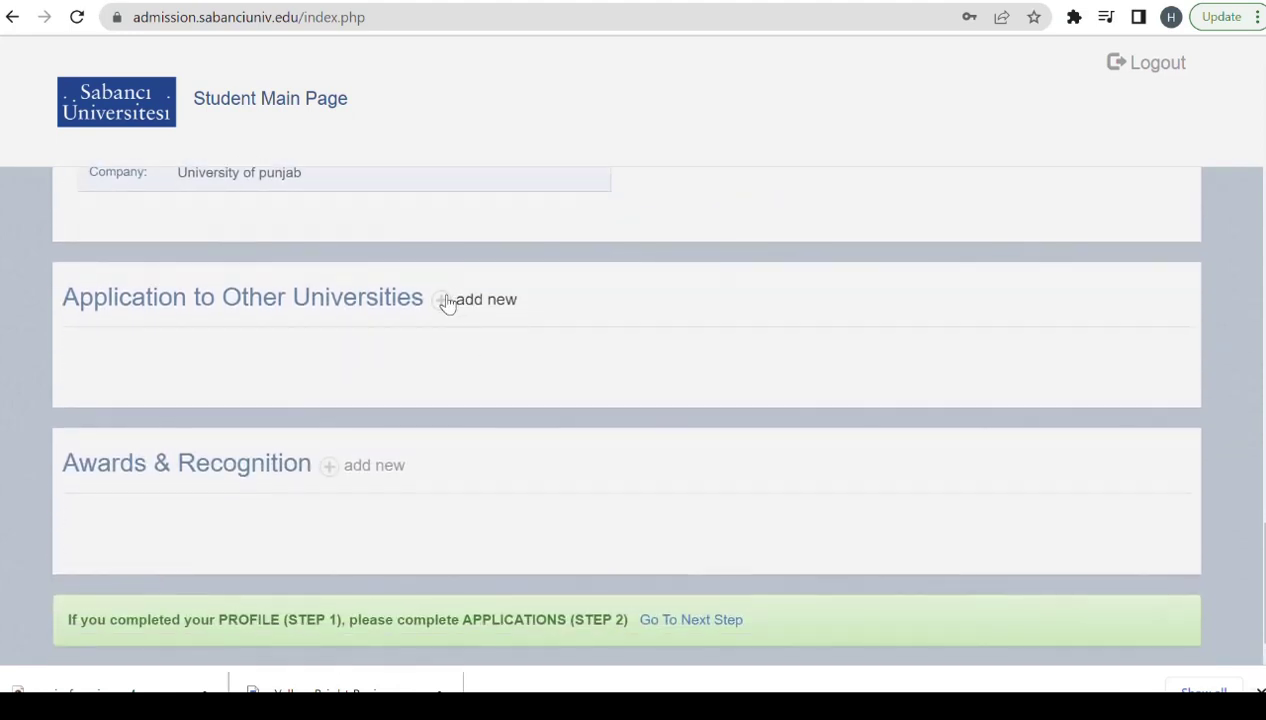
Add entries under Application to Other Universities and Awards & Recognition, then proceed to Step 2.
click(445, 300)
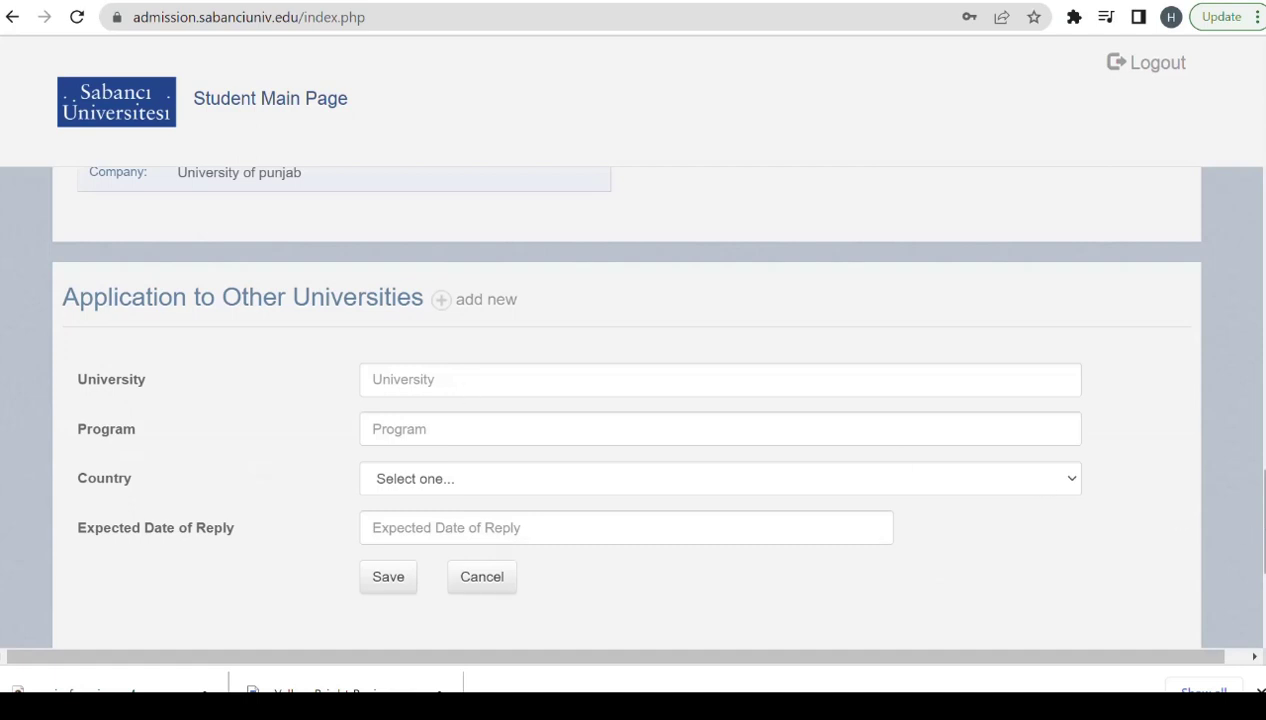
scroll(626, 400, down, 2)
scroll(626, 400, down, 2)
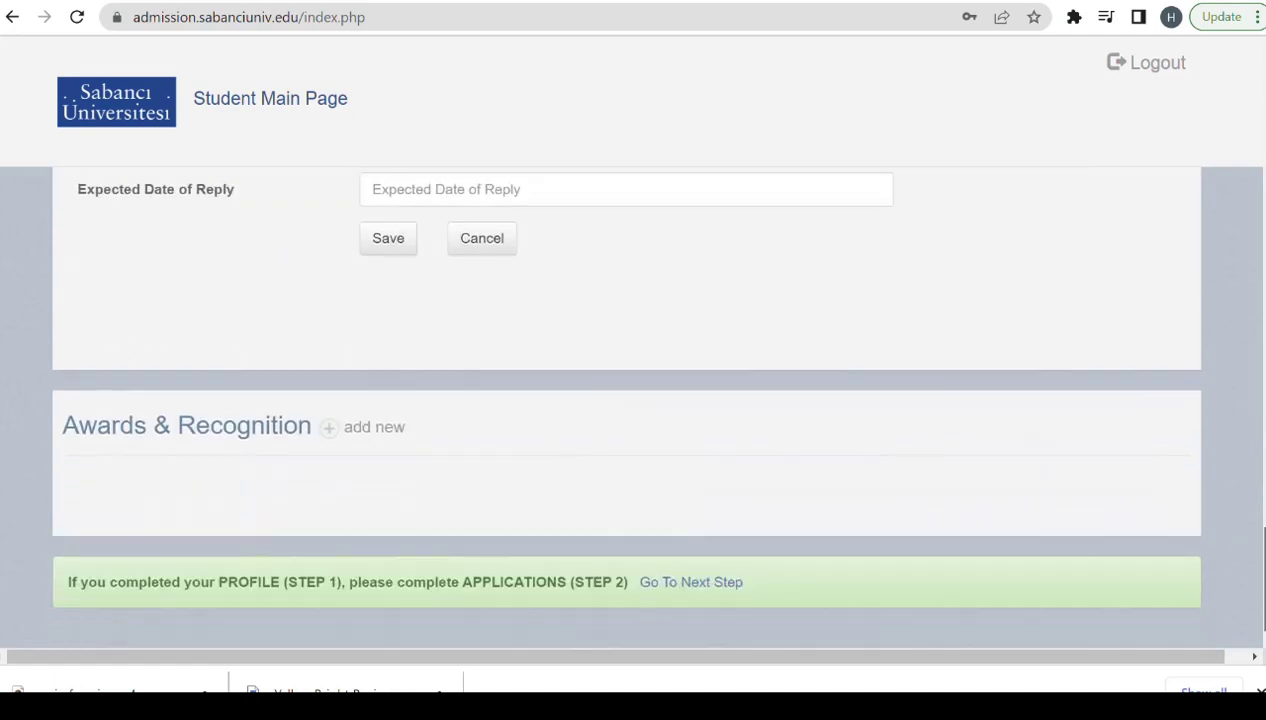
click(331, 440)
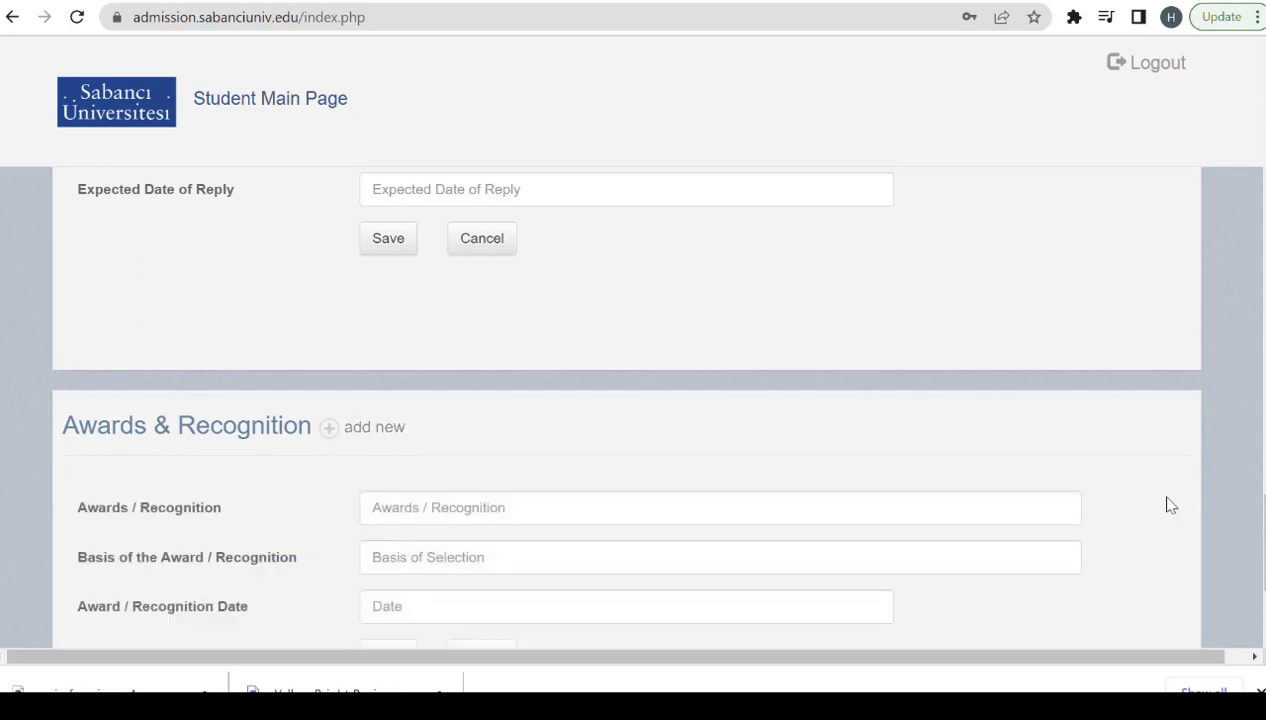
drag(1262, 537, 1262, 570)
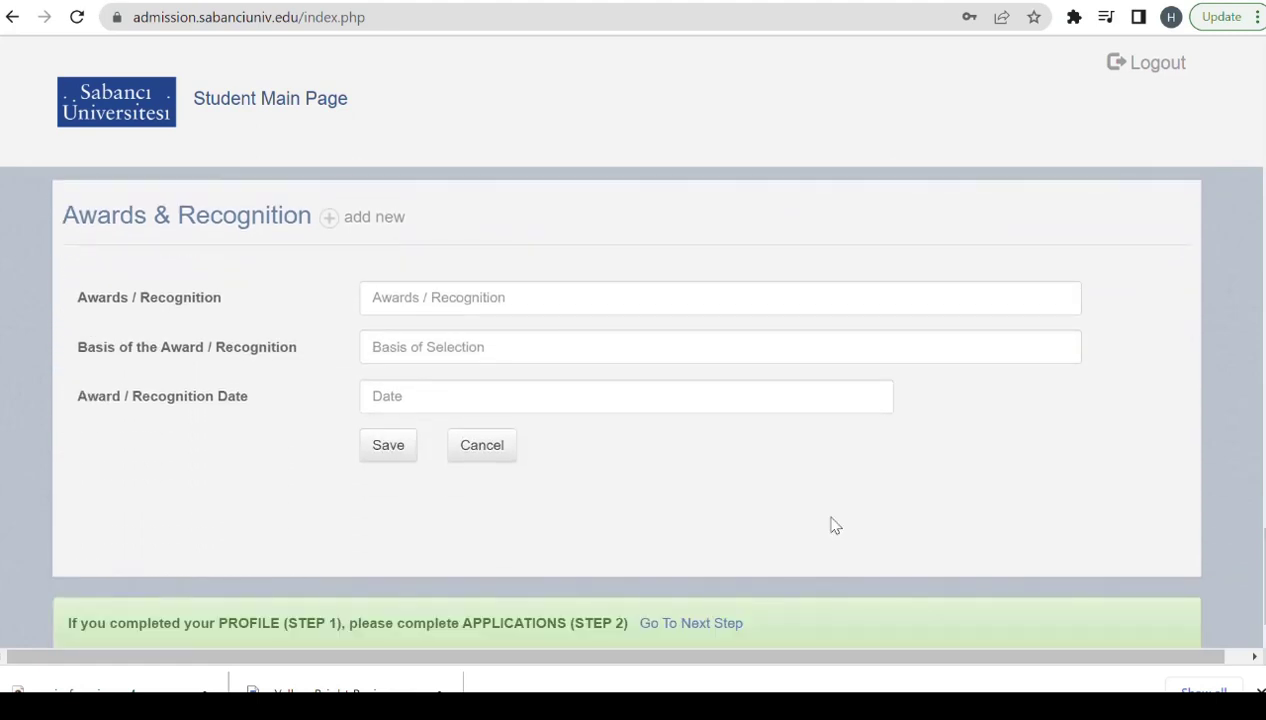
click(693, 623)
Choose 2023-2024 Fall, Engineering and Natural Sciences, Graduate Programs, Masters, MS-Electronics Eng.
click(474, 301)
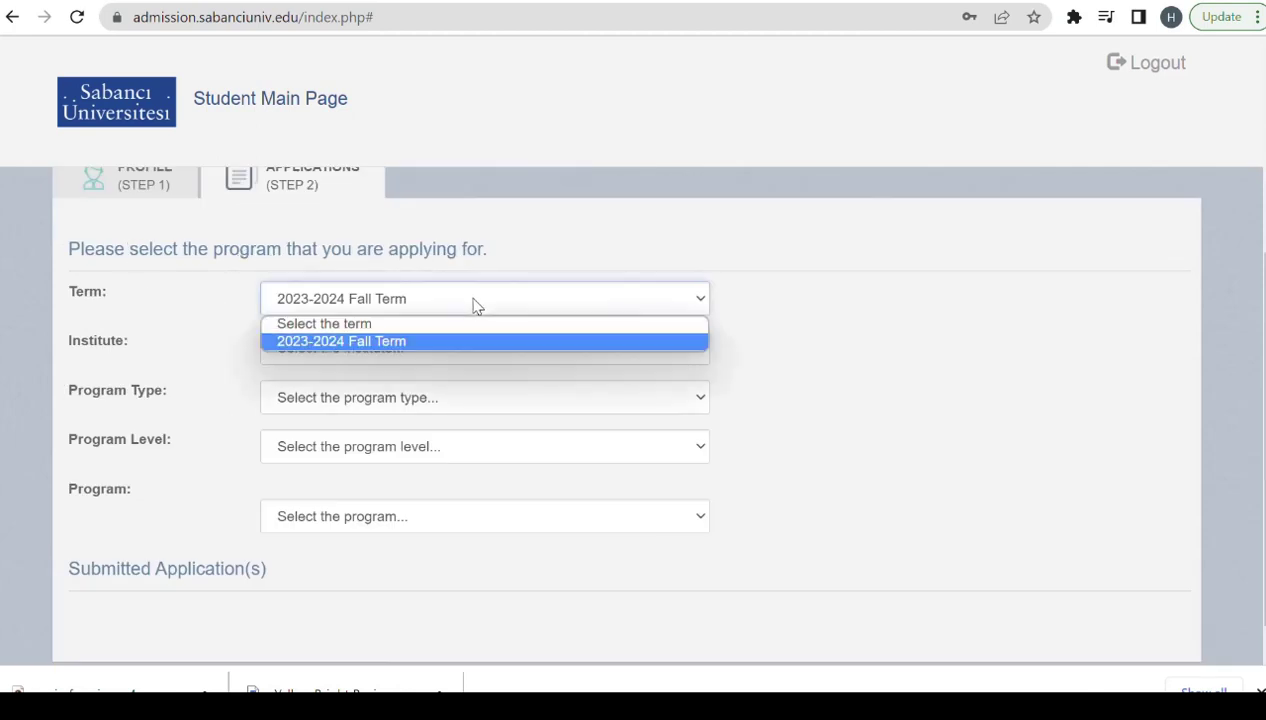
click(350, 343)
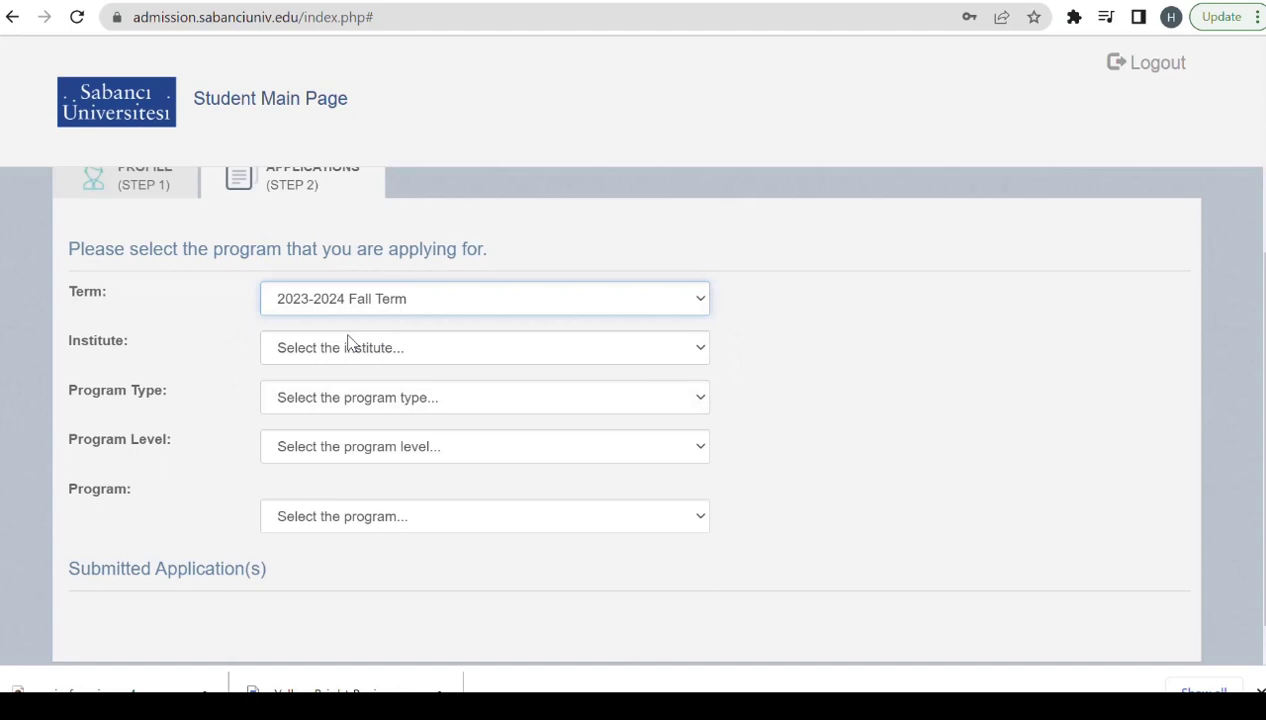
click(398, 355)
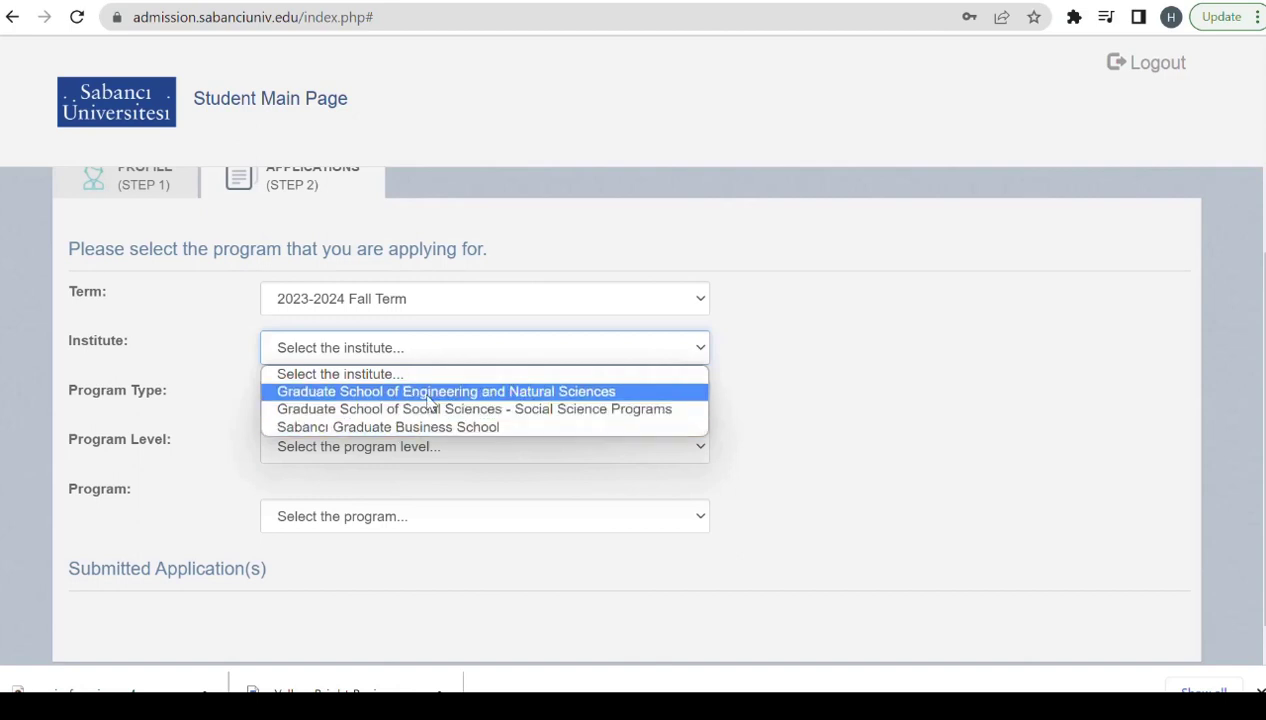
click(427, 397)
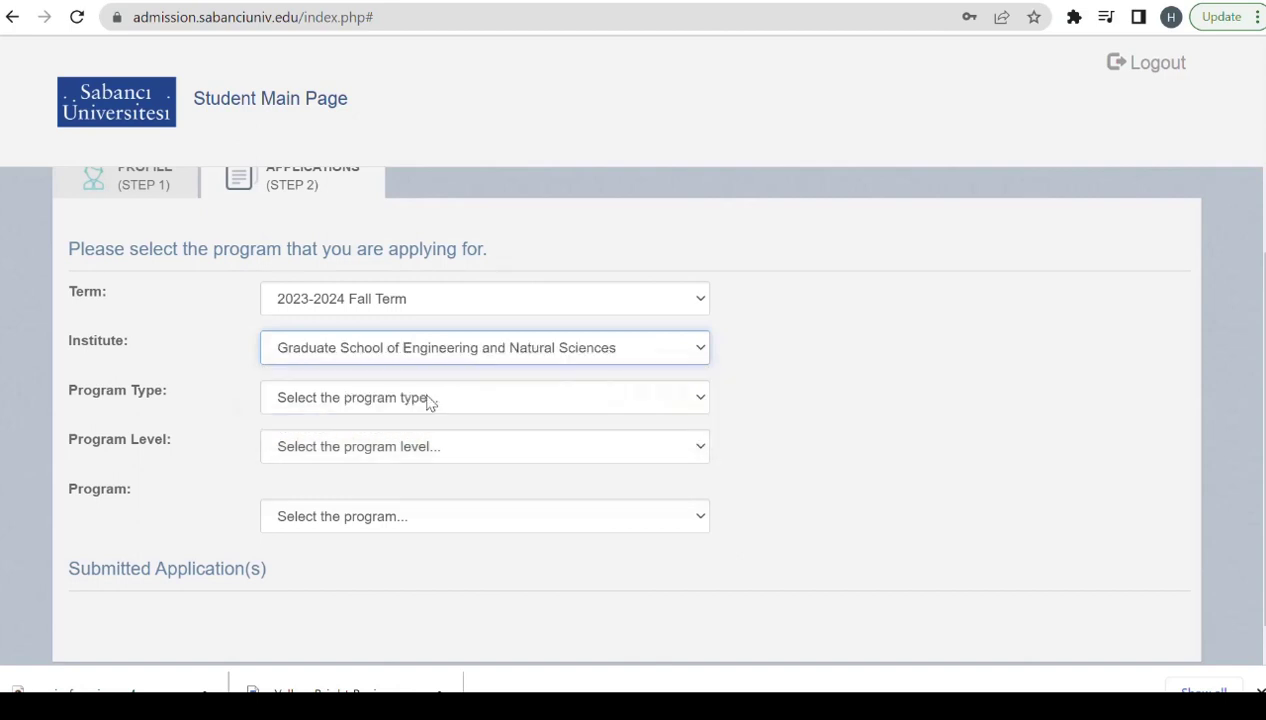
click(353, 402)
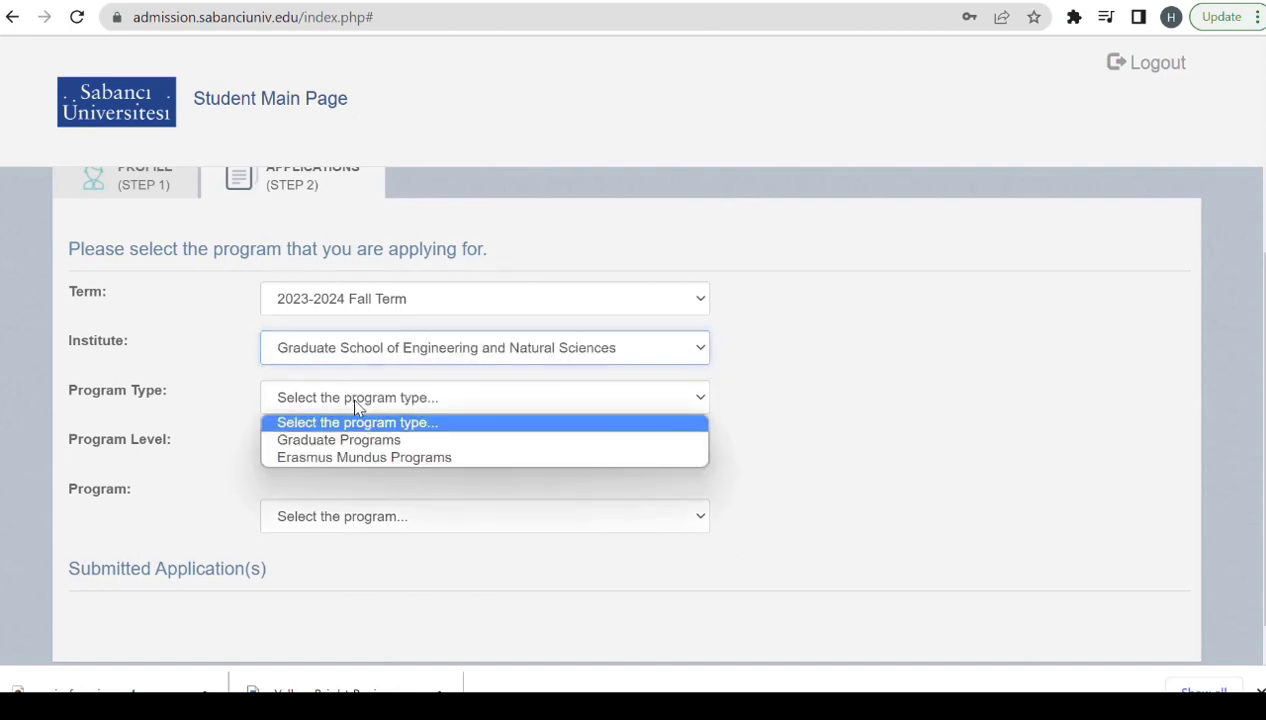
click(401, 443)
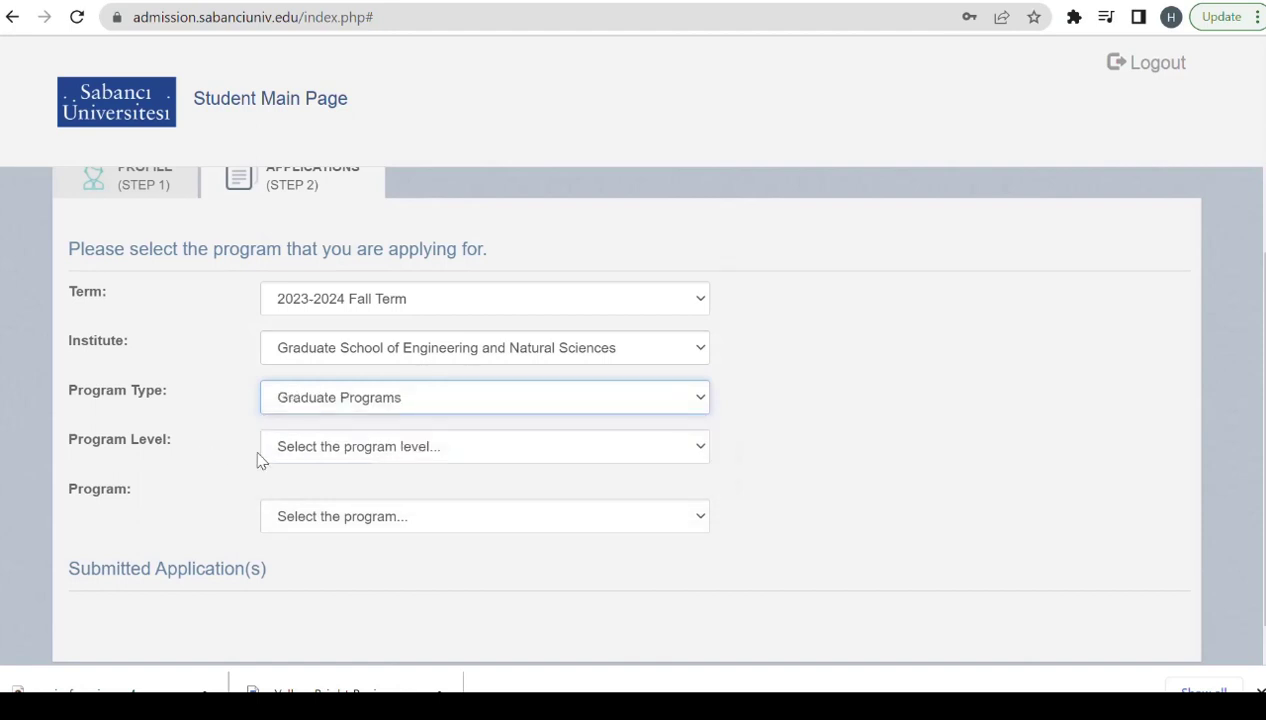
click(353, 446)
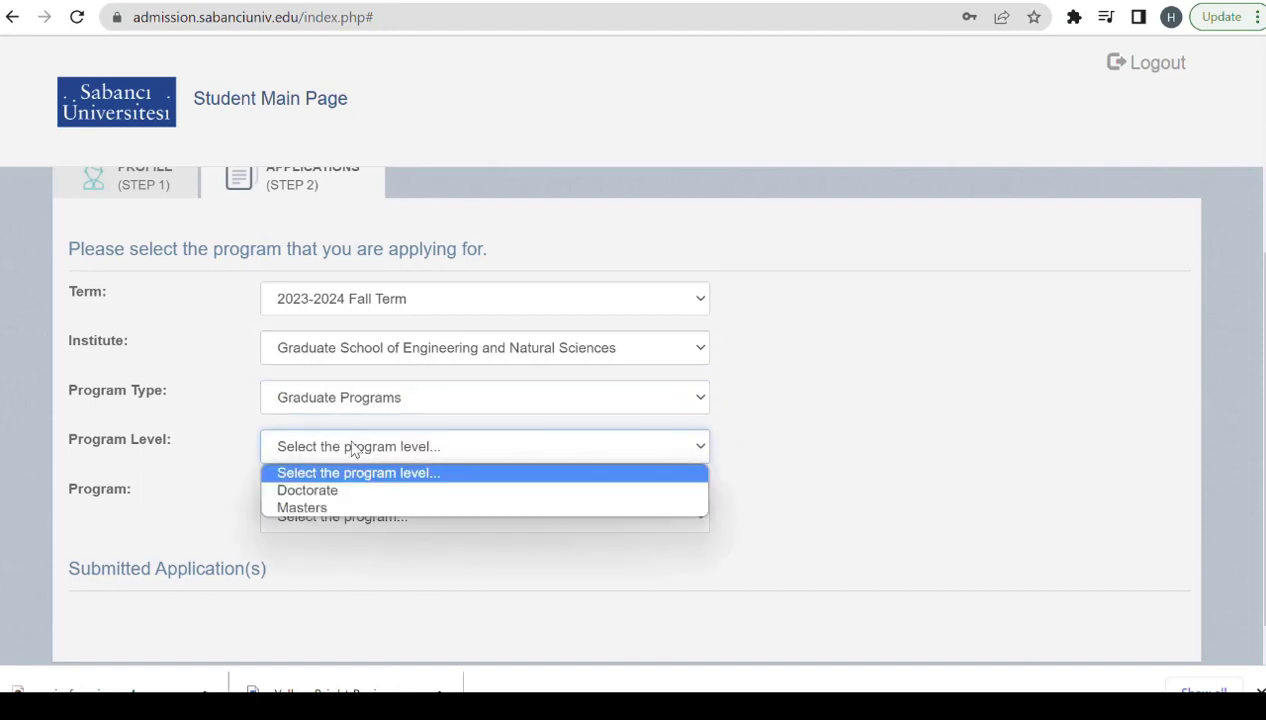
click(345, 507)
click(380, 520)
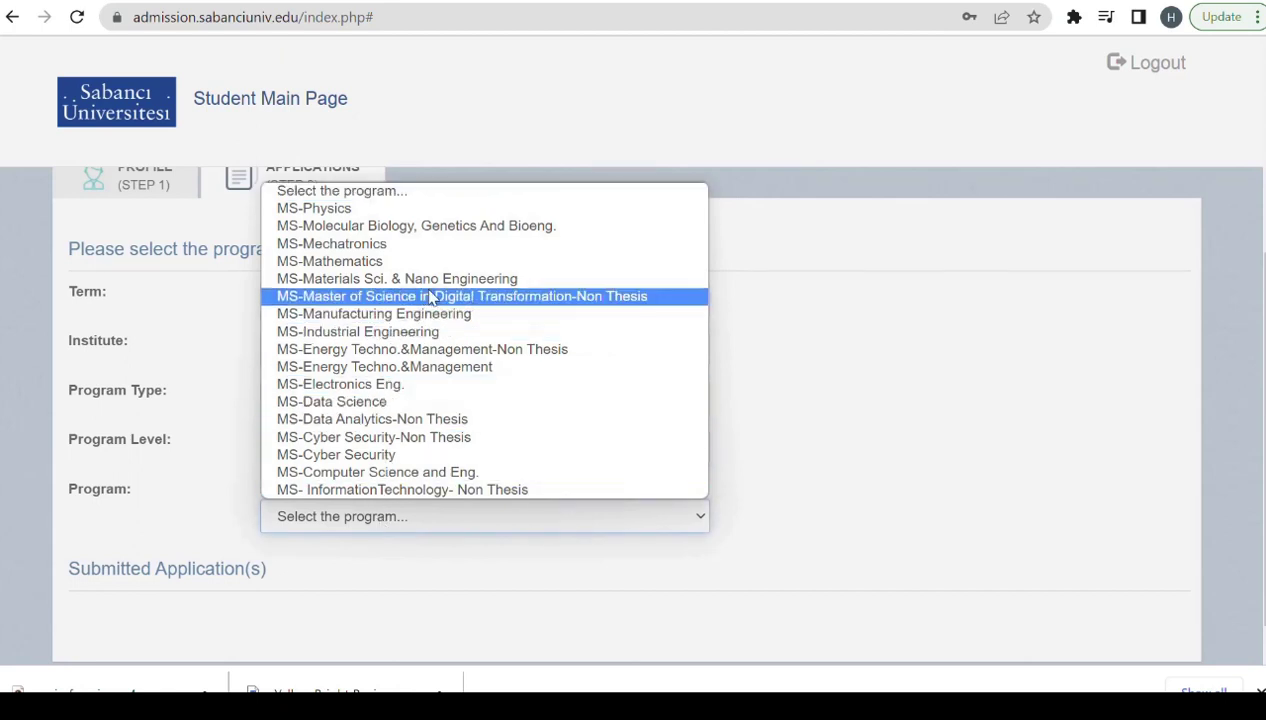
click(452, 390)
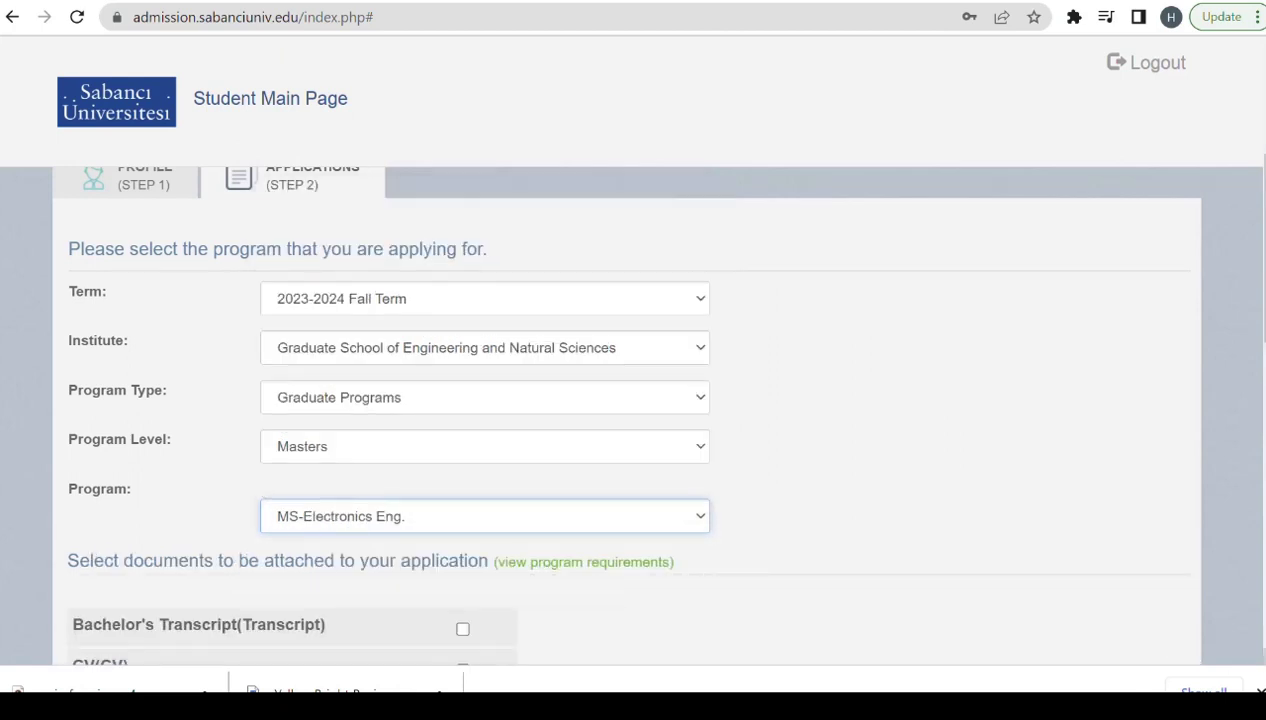
Select the Bachelor's Transcript, the CV and the only recommender for the application.
scroll(1256, 660, down, 3)
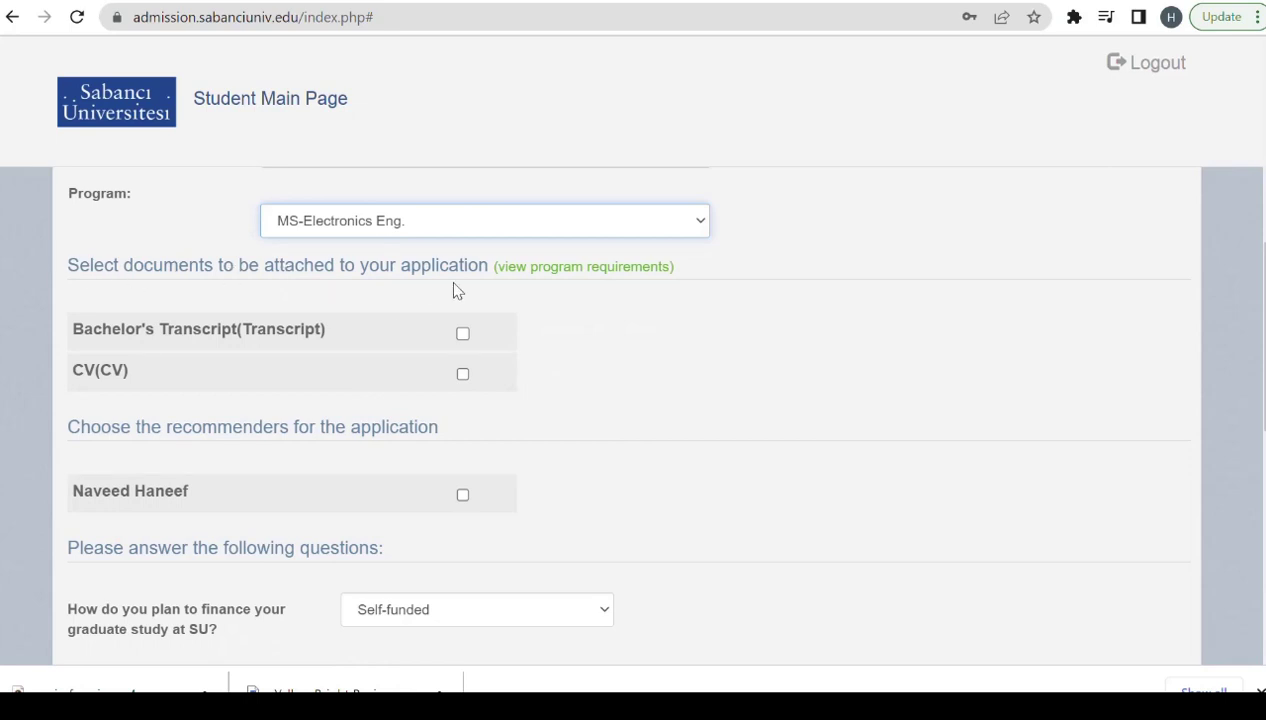
click(462, 335)
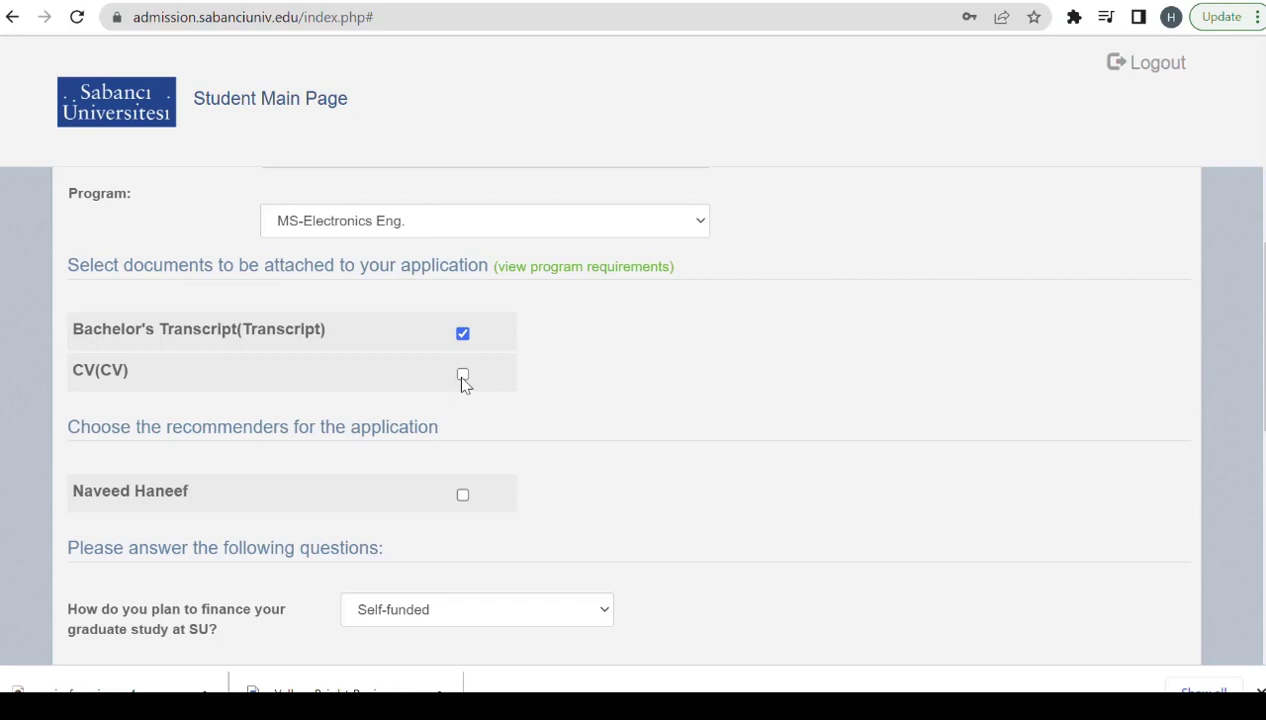
click(462, 376)
scroll(1225, 638, down, 2)
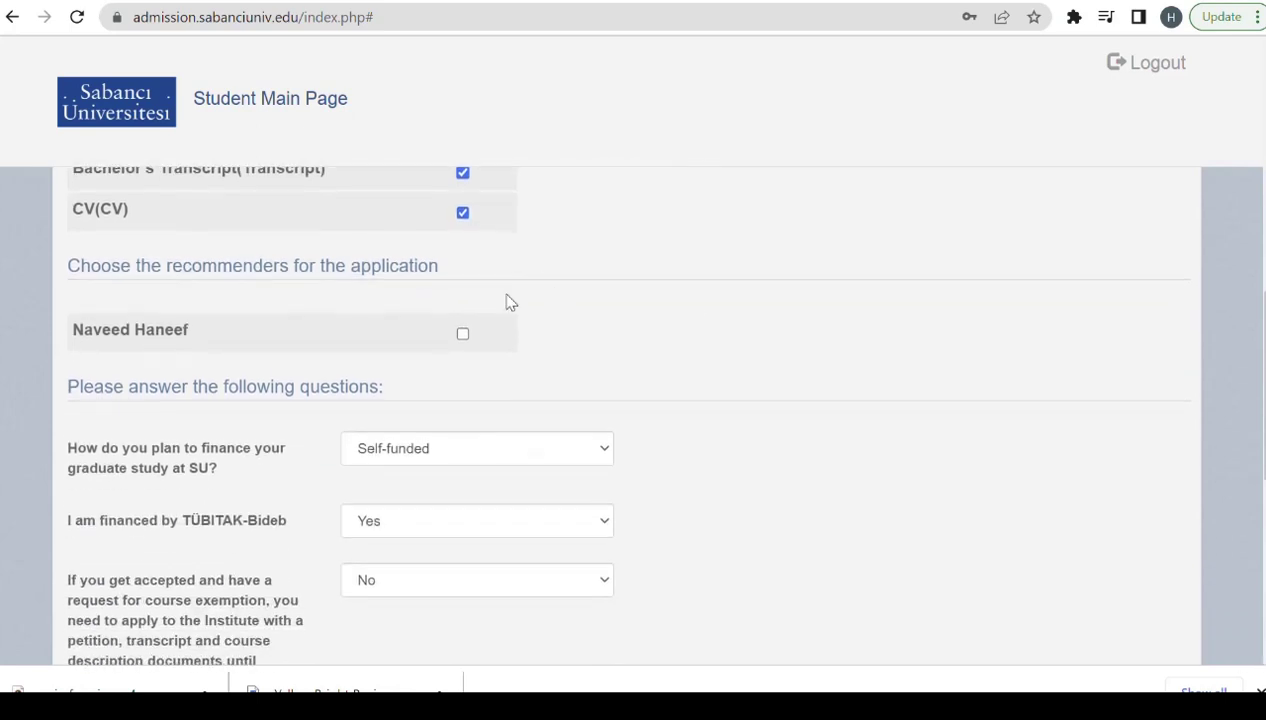
click(463, 334)
Set financing to Scholarship, TÜBİTAK-Bideb funding to Yes, and course exemption to Yes.
scroll(1248, 655, down, 2)
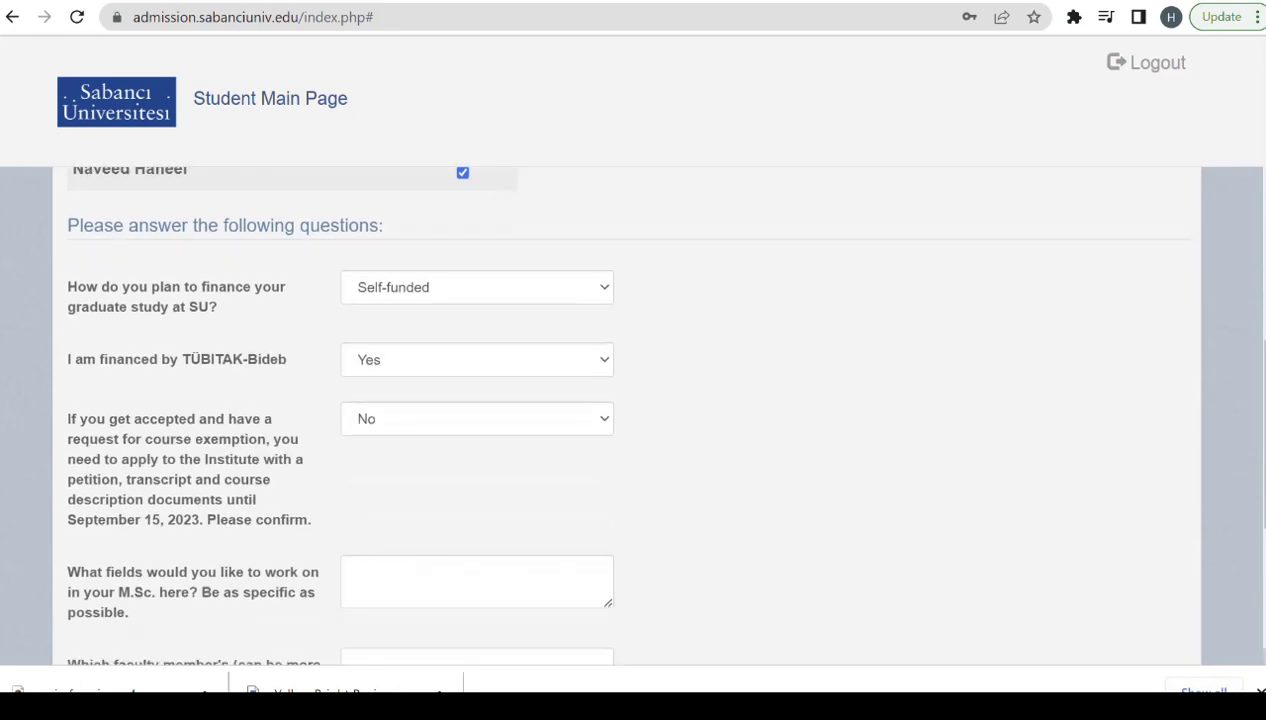
click(602, 287)
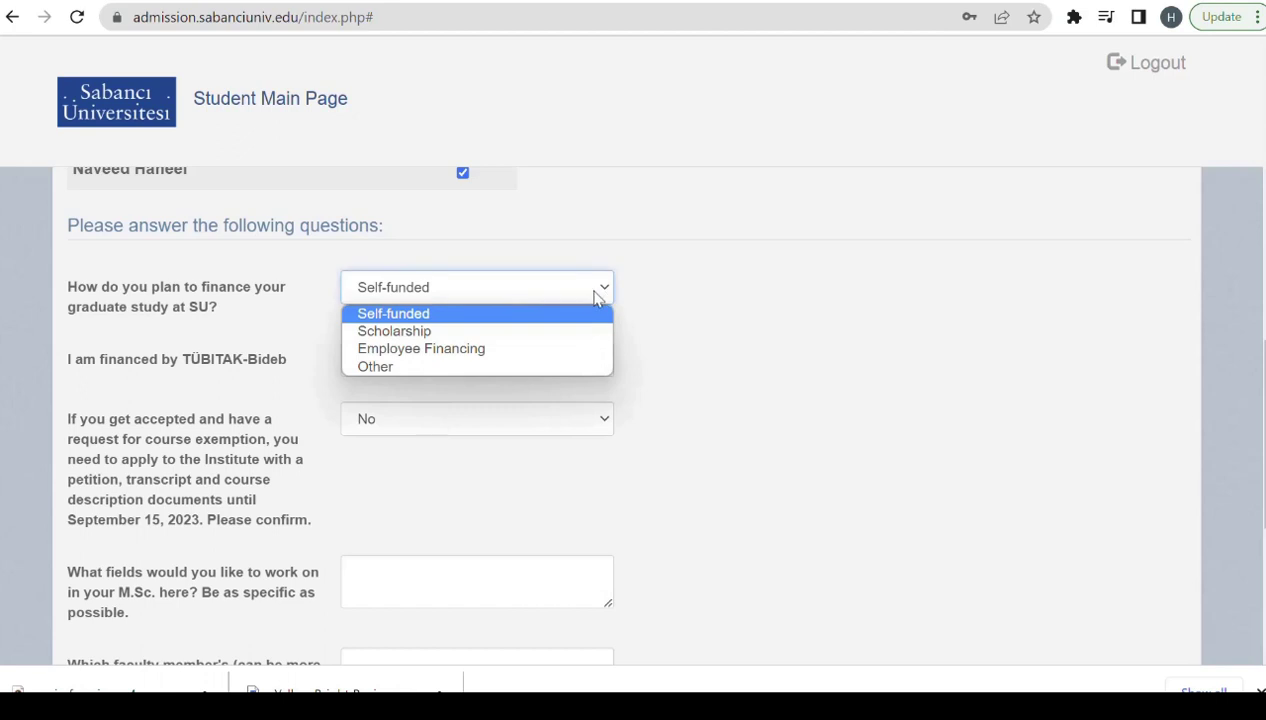
click(437, 334)
click(588, 360)
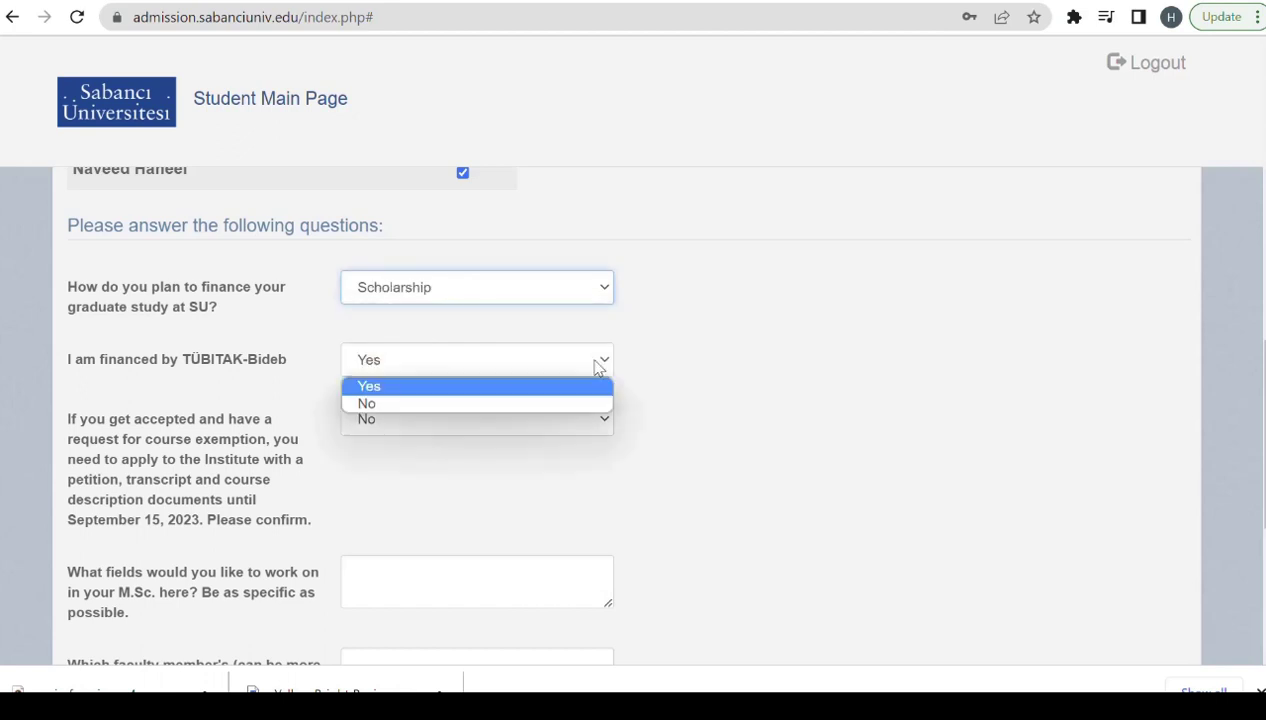
click(476, 387)
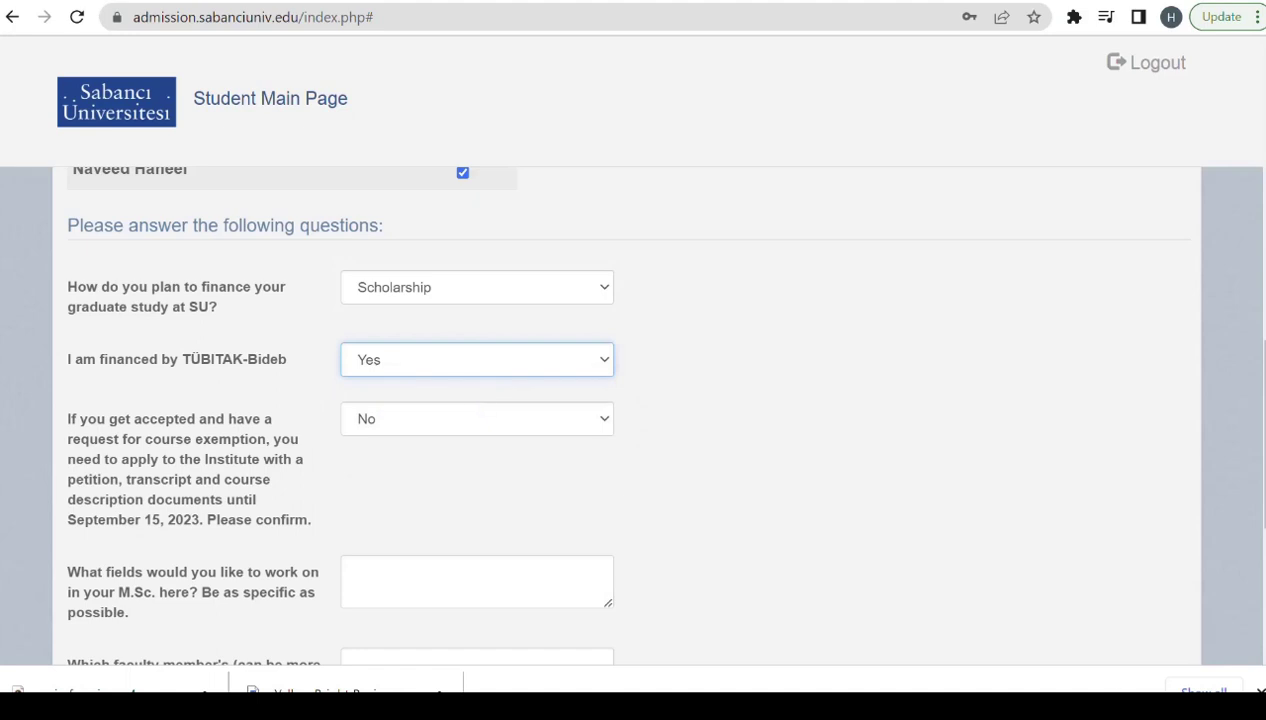
drag(968, 595, 990, 583)
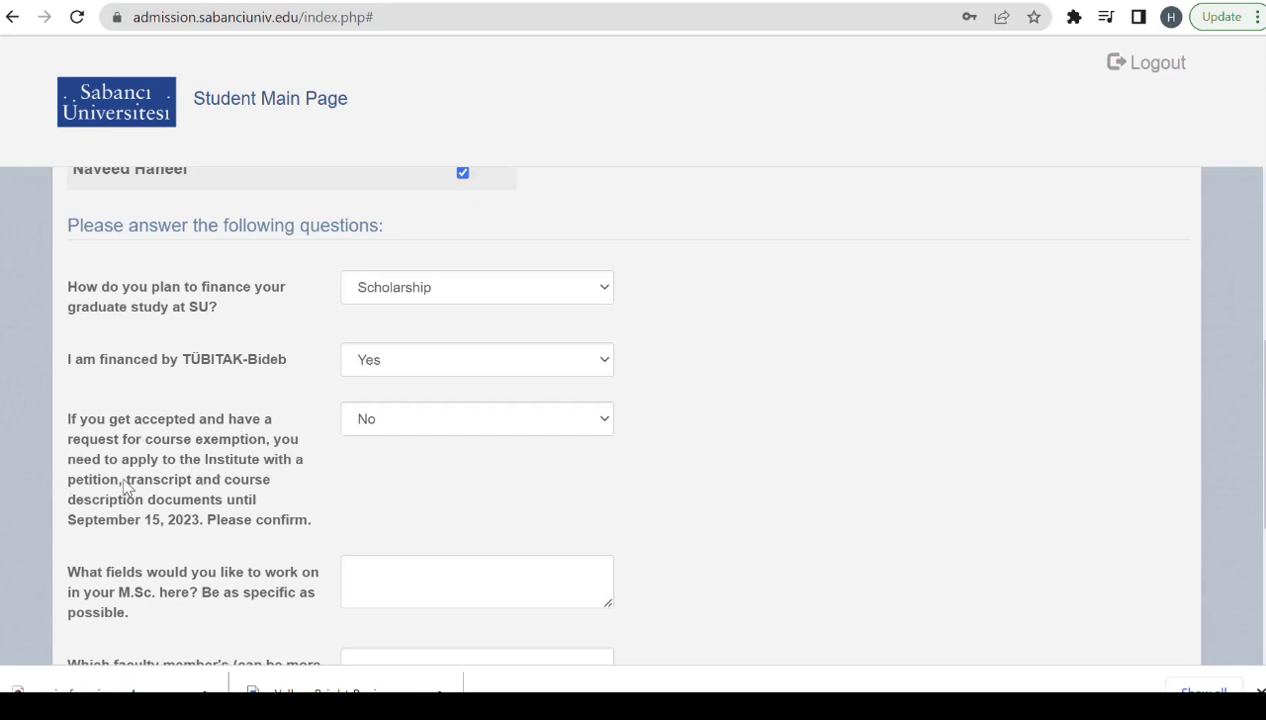
click(598, 418)
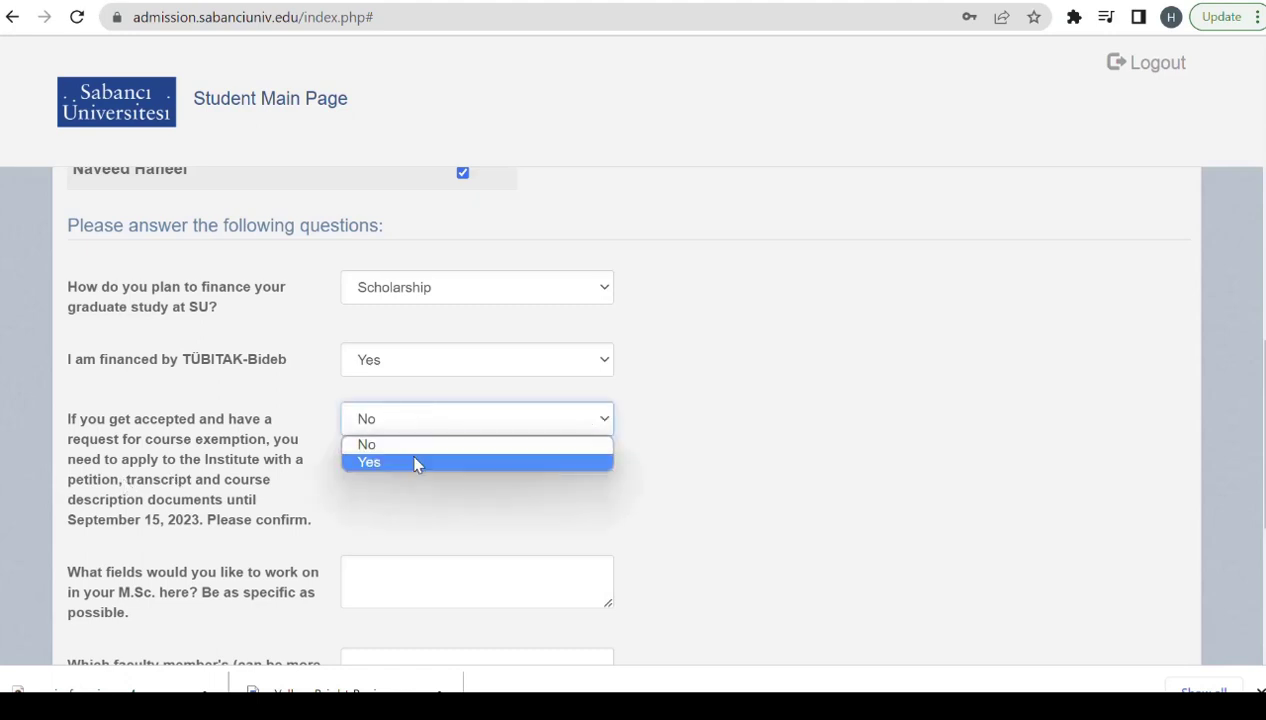
click(416, 463)
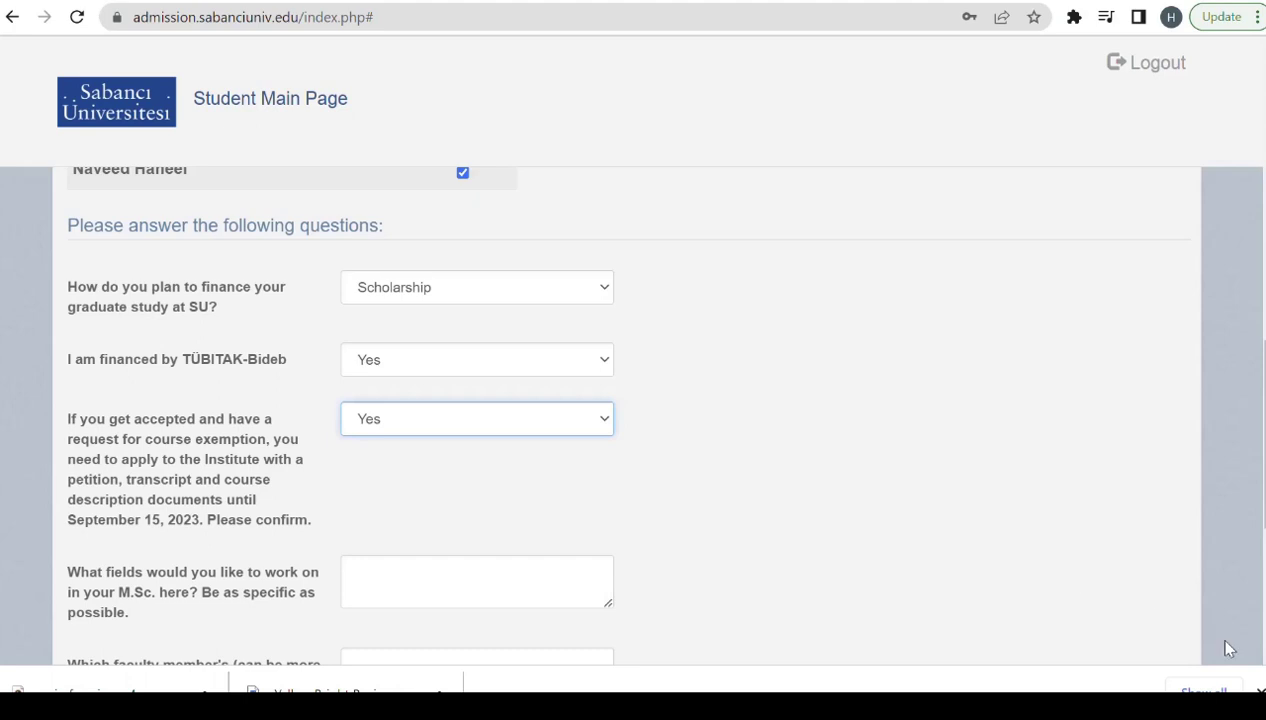
Answer the desired M.Sc. fields question with 'Electrical engineering'.
scroll(529, 411, down, 2)
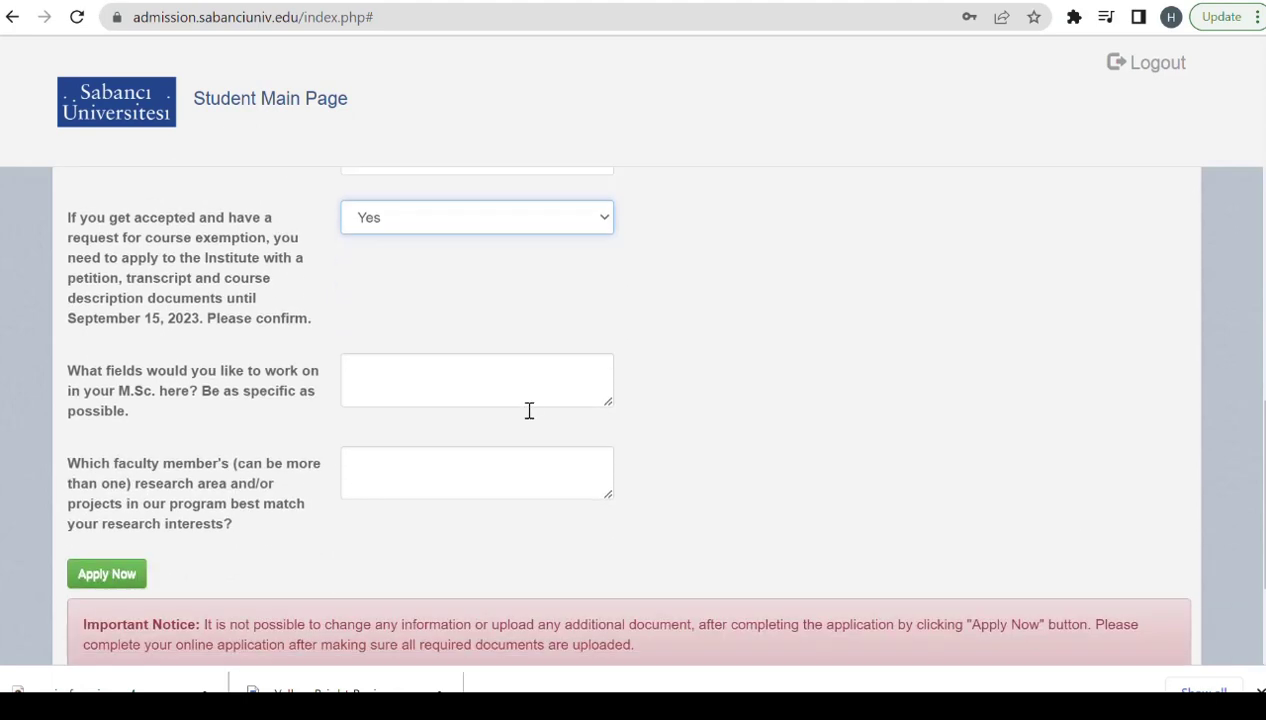
click(377, 391)
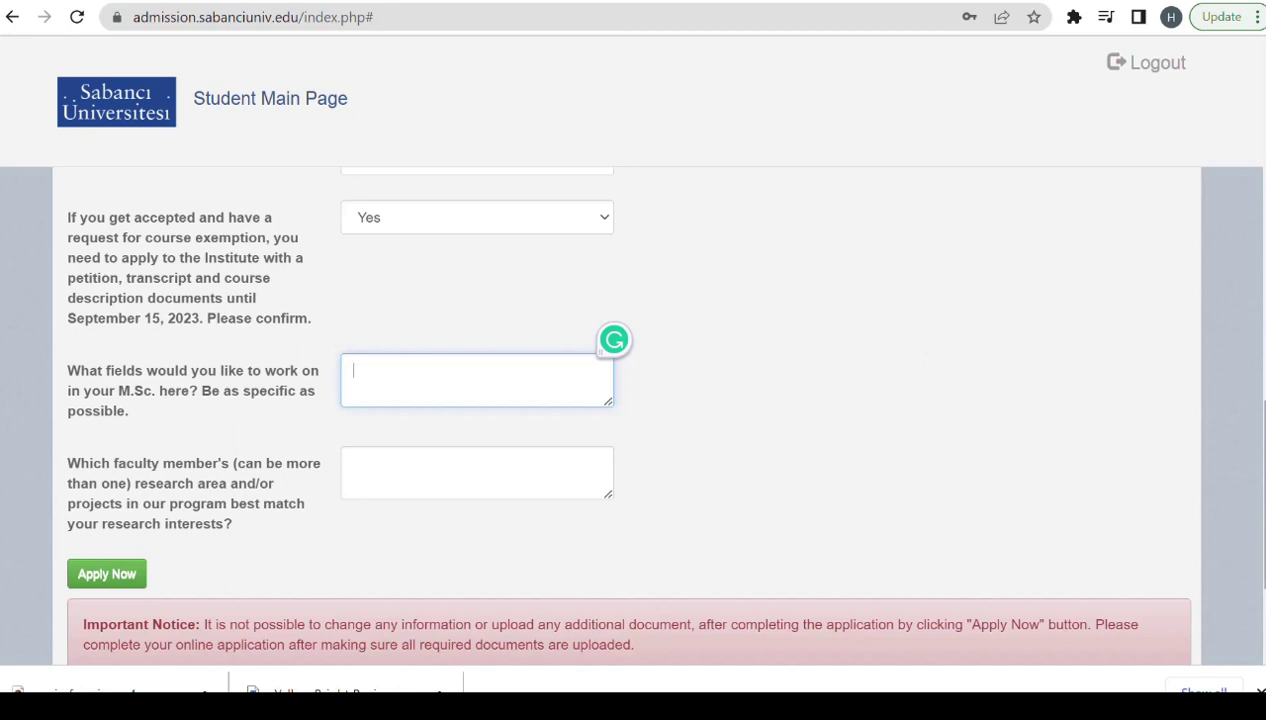
scroll(1258, 490, up, 2)
scroll(1258, 490, down, 2)
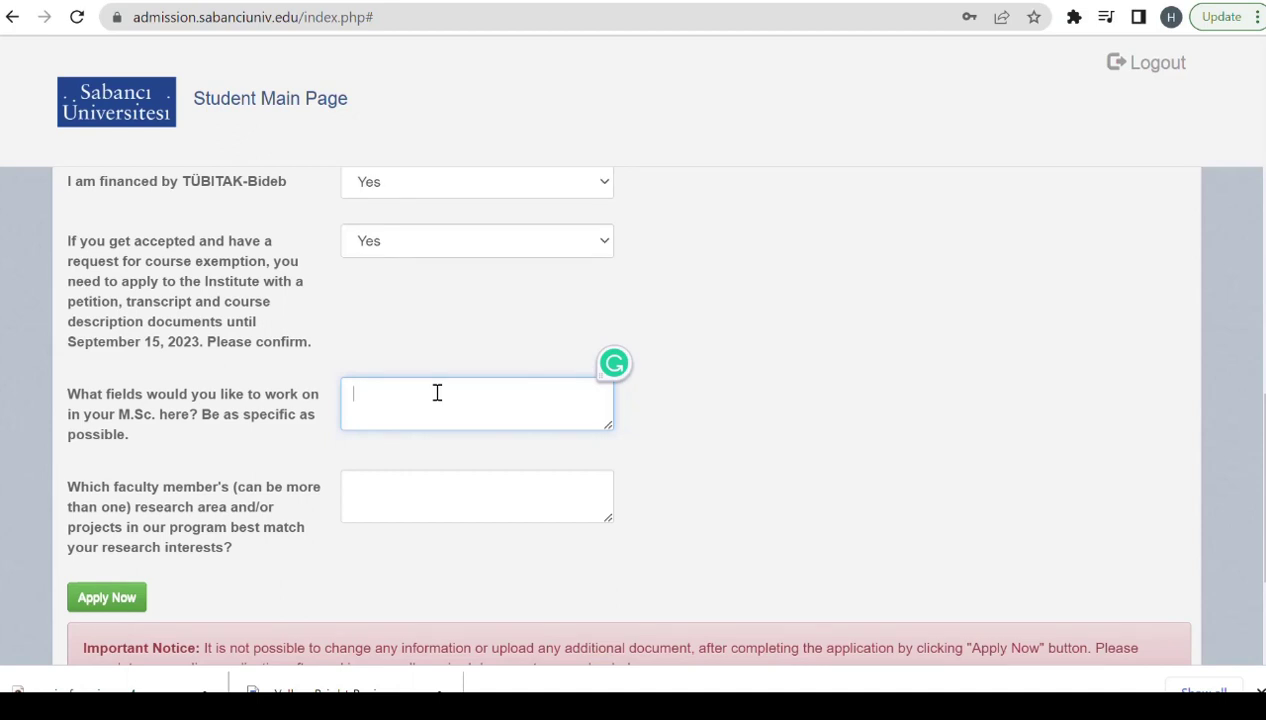
text(Electrical engineer)
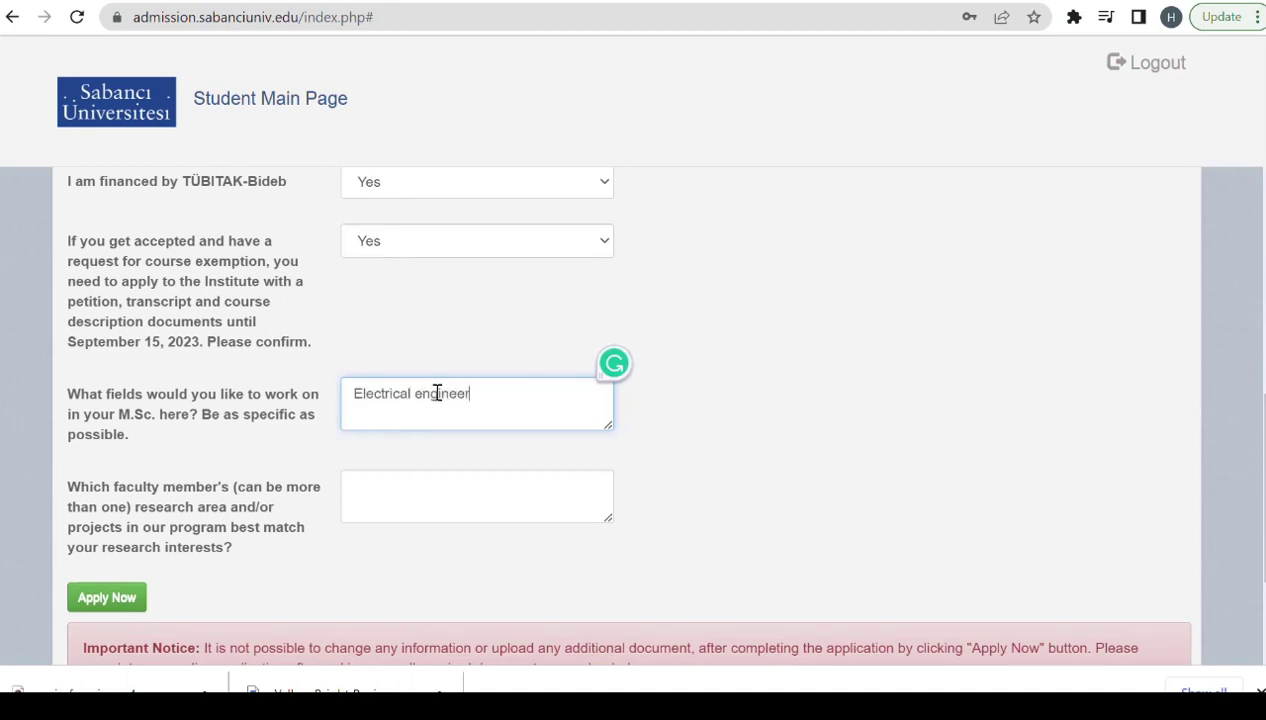
text(ing)
Fill the faculty-member question with the filler text 'fhjfxdvngfbdjkc'.
click(398, 492)
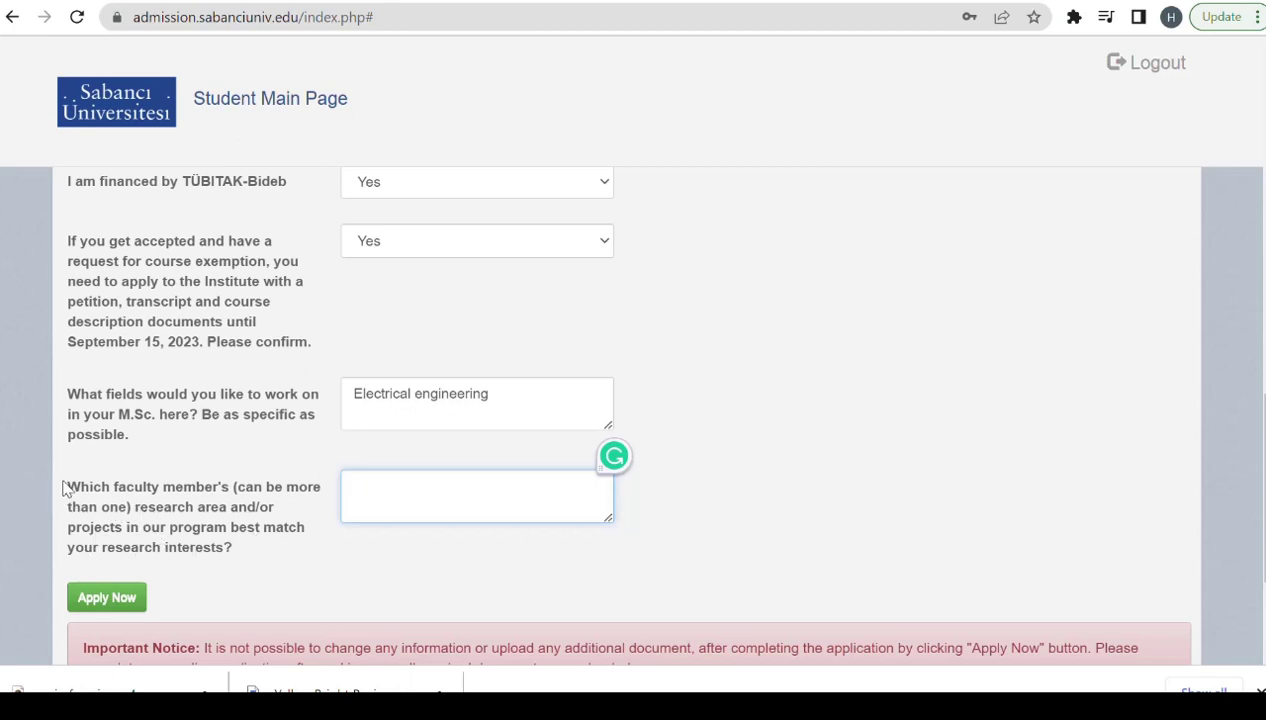
drag(64, 487, 235, 558)
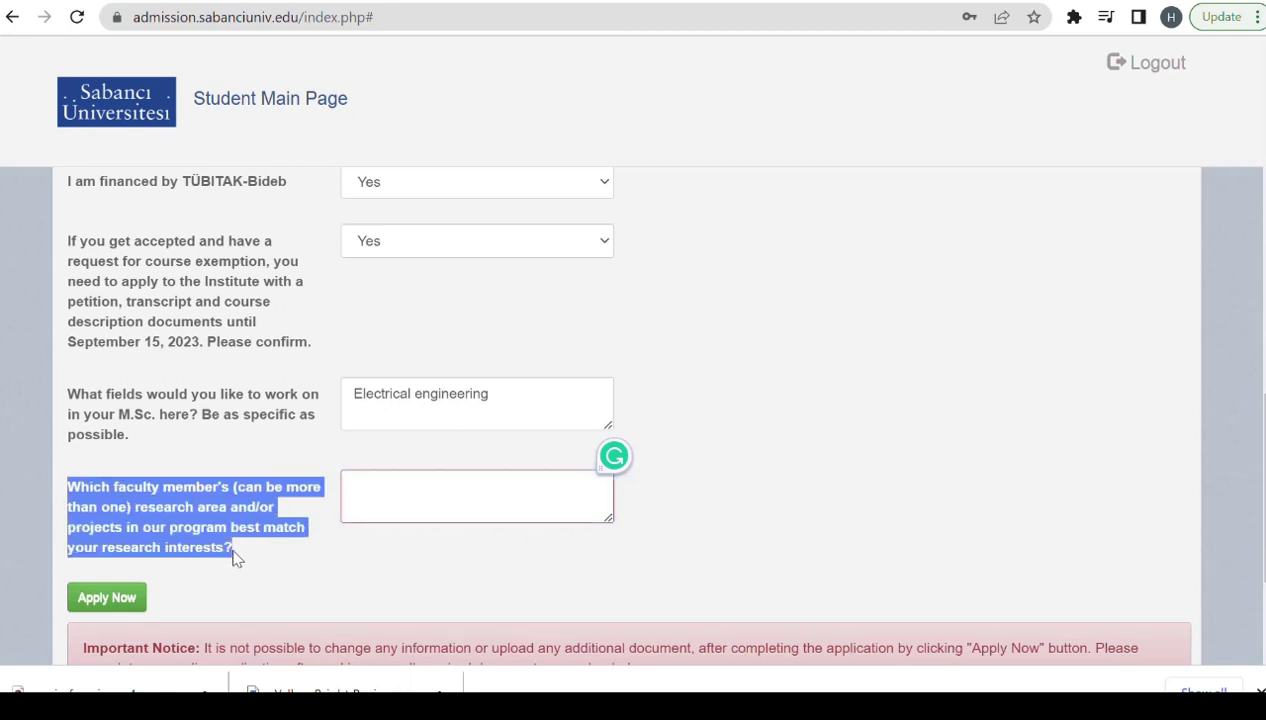
click(651, 588)
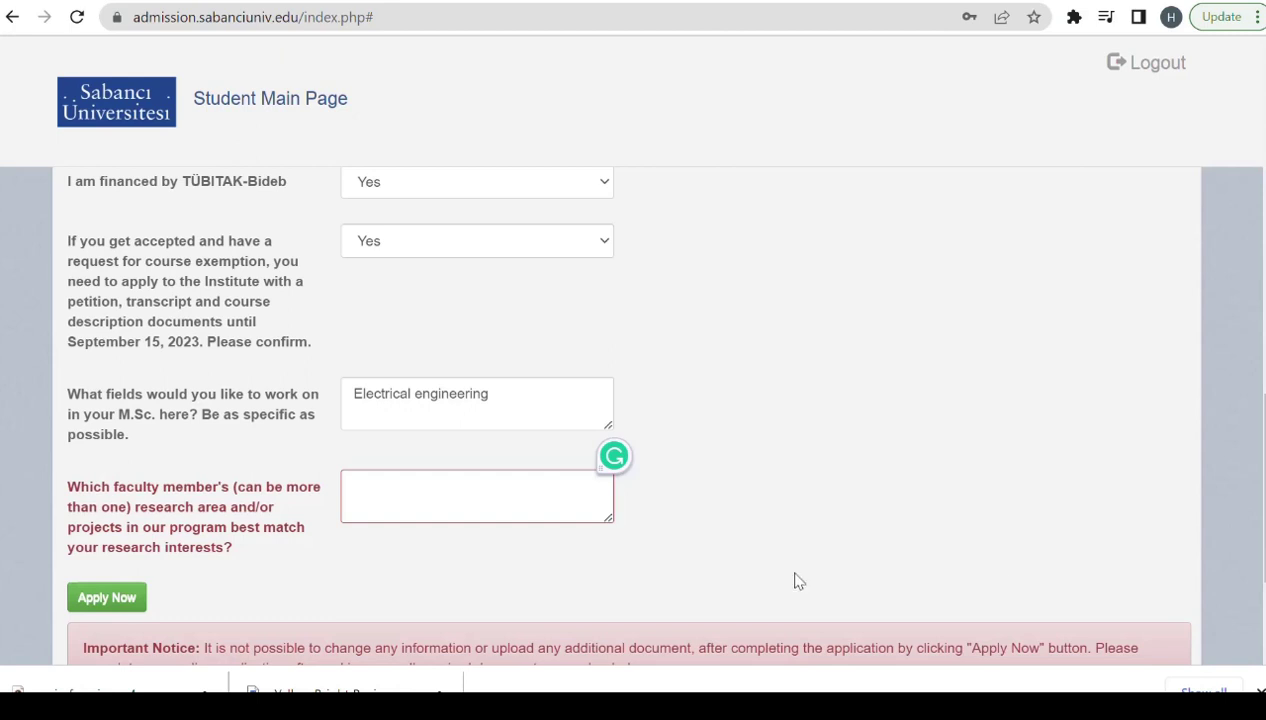
scroll(1255, 570, down, 1)
scroll(1255, 500, down, 2)
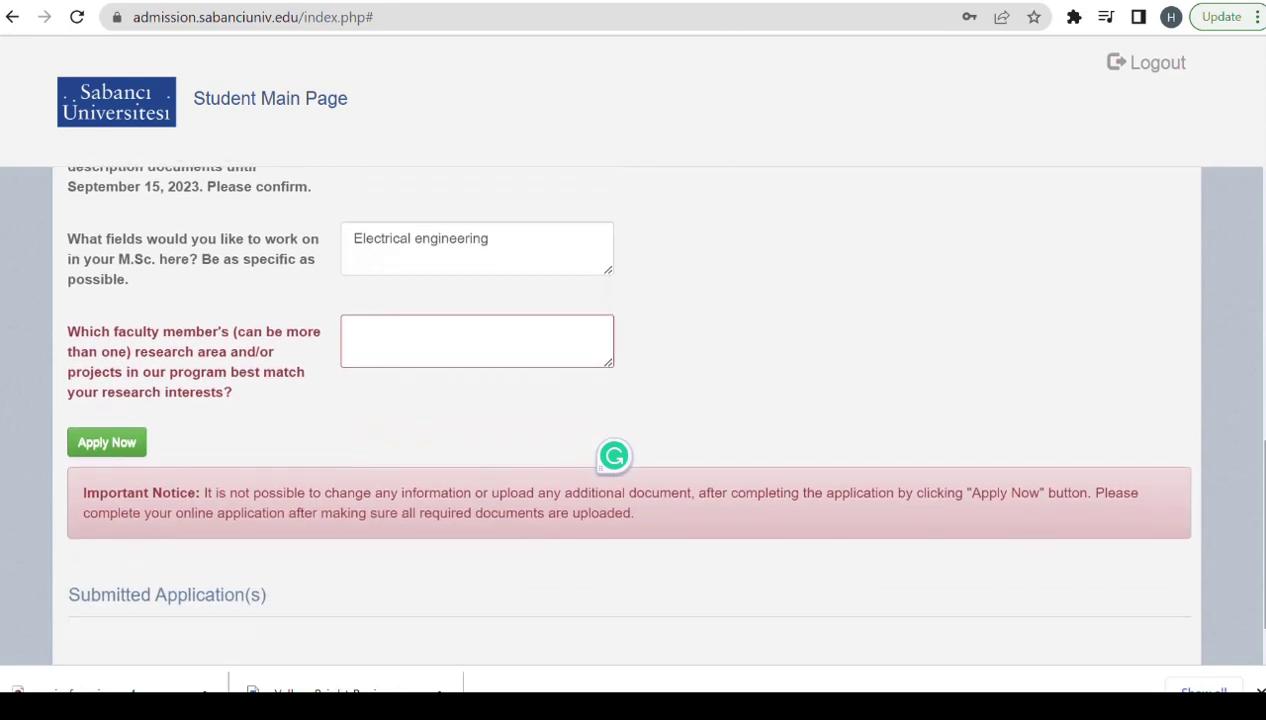
click(432, 330)
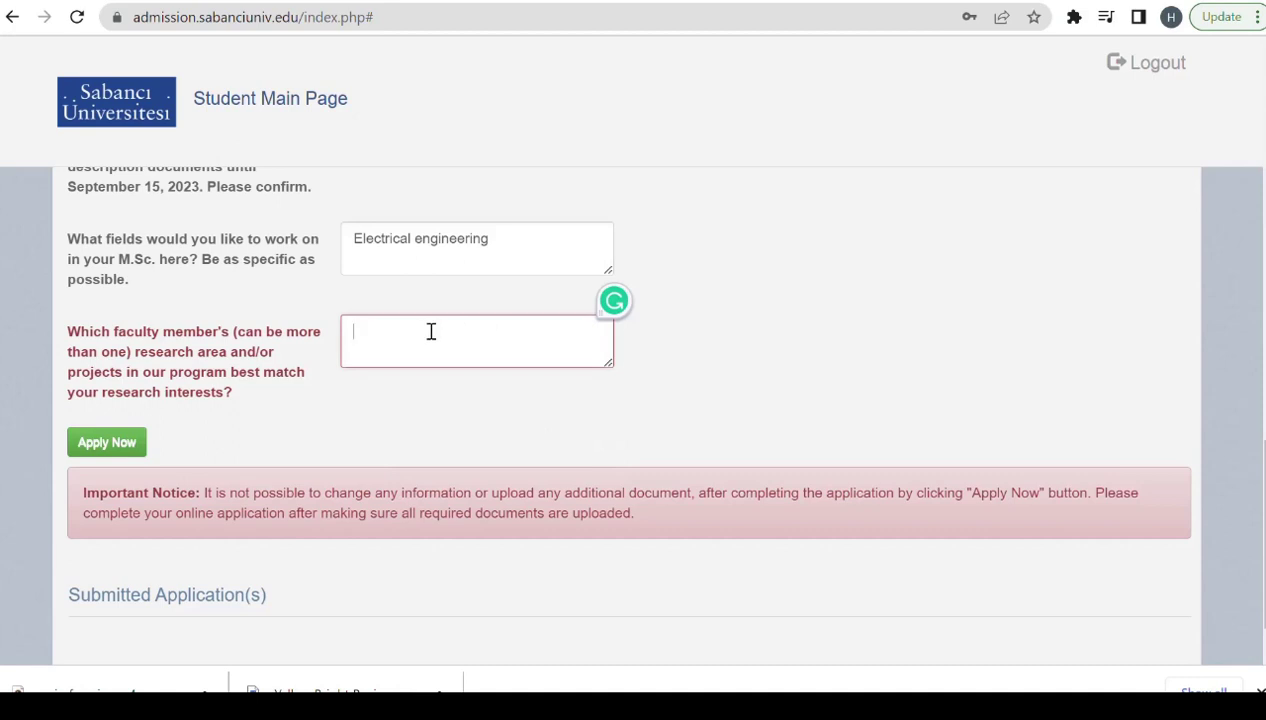
text(fhjfxdvngfbdjkc)
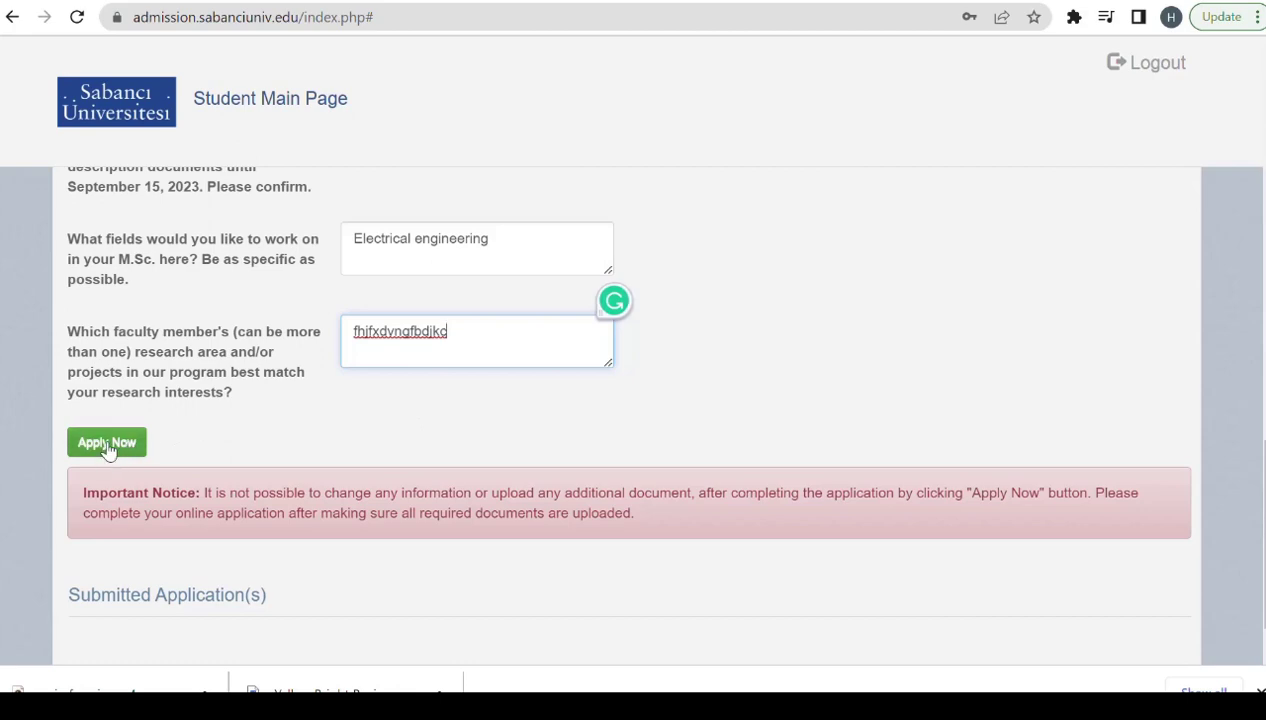
Try Apply Now and locate the error requiring at least 2 recommenders.
scroll(109, 450, down, 1)
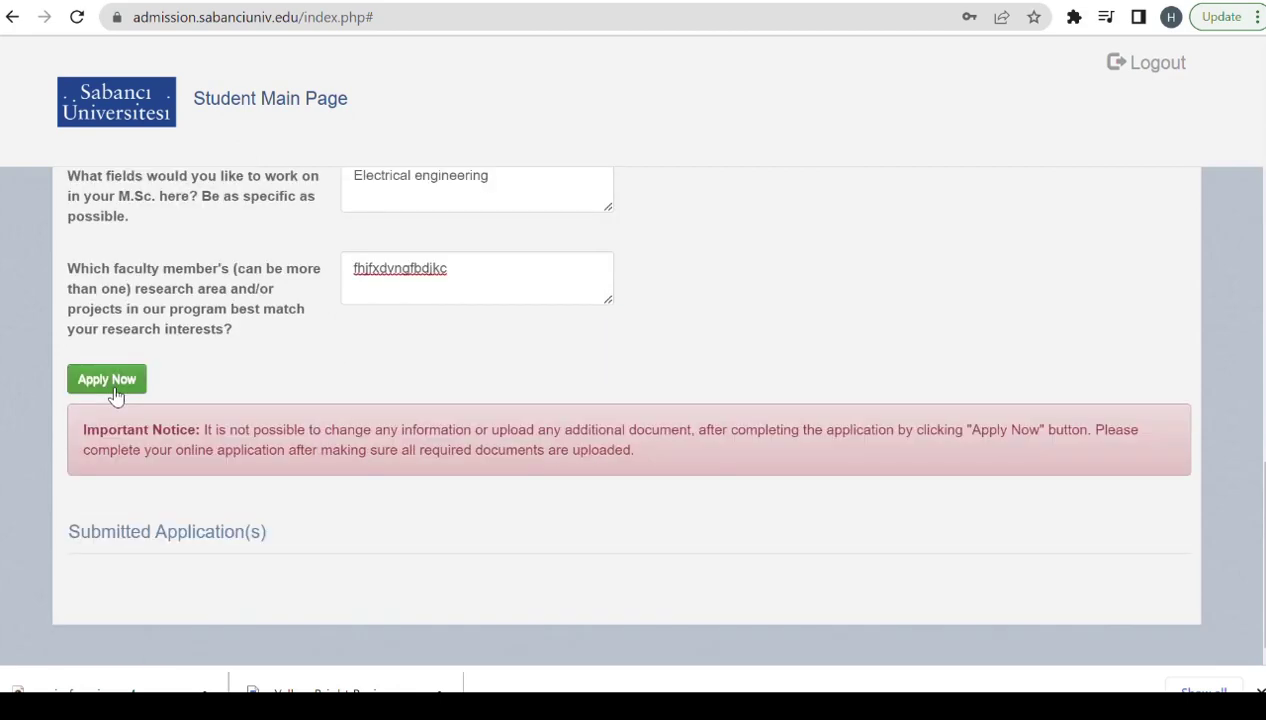
click(112, 386)
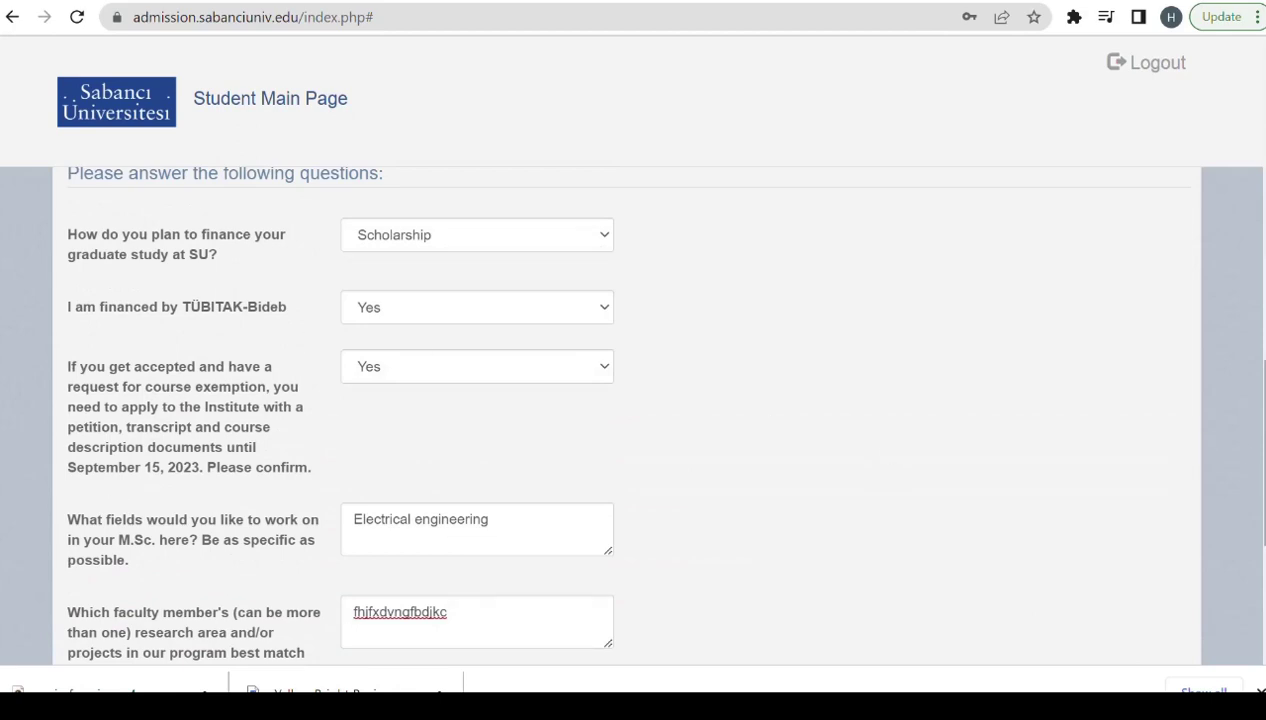
drag(1259, 448, 1259, 287)
scroll(463, 401, down, 4)
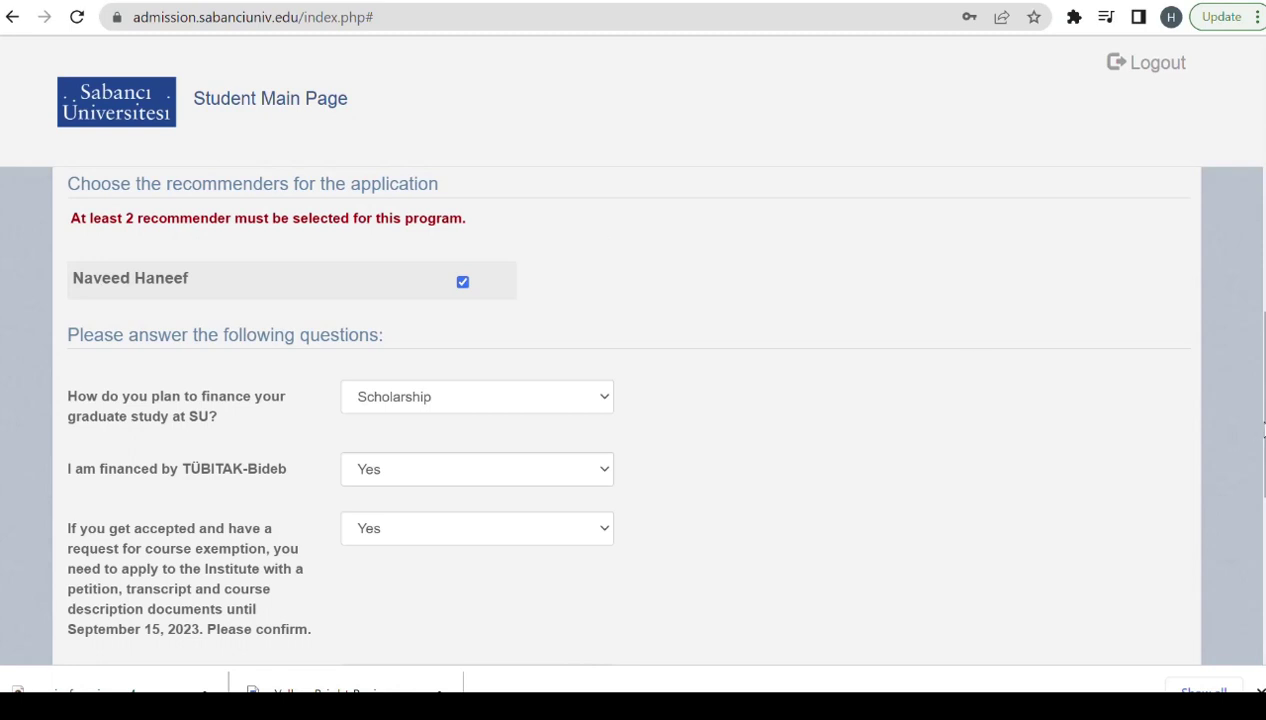
scroll(340, 538, down, 5)
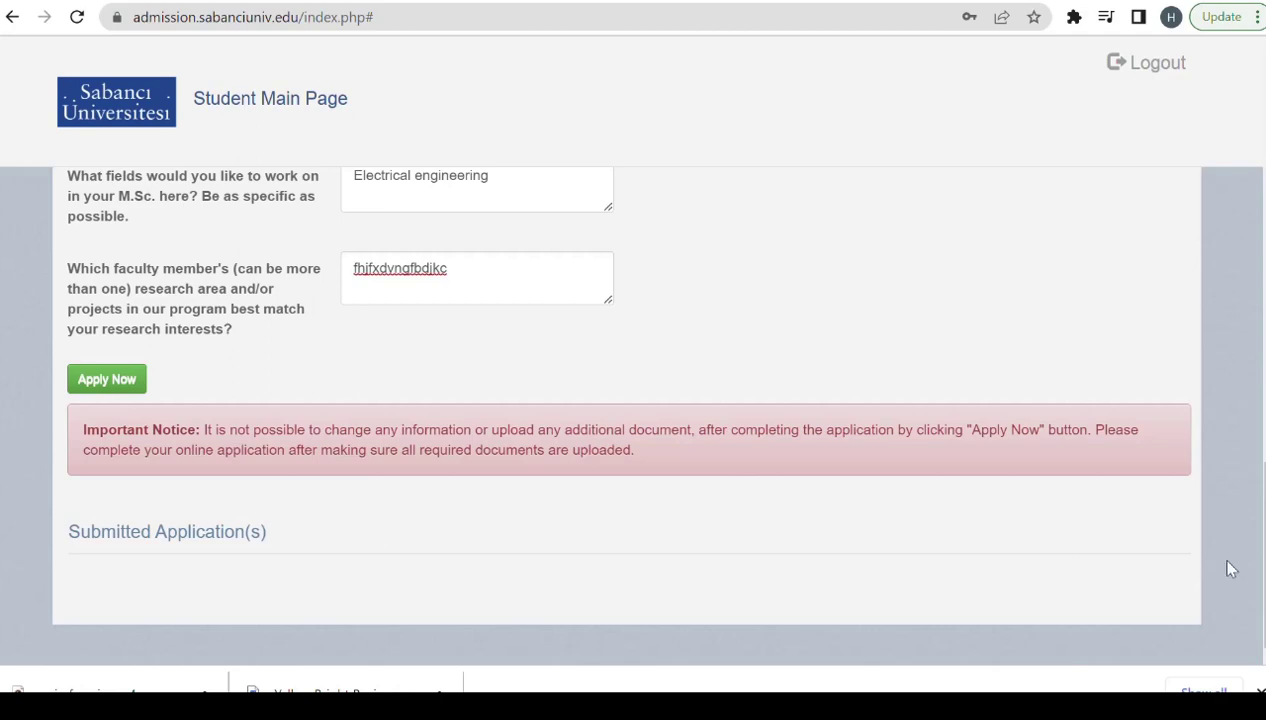
scroll(1250, 450, up, 5)
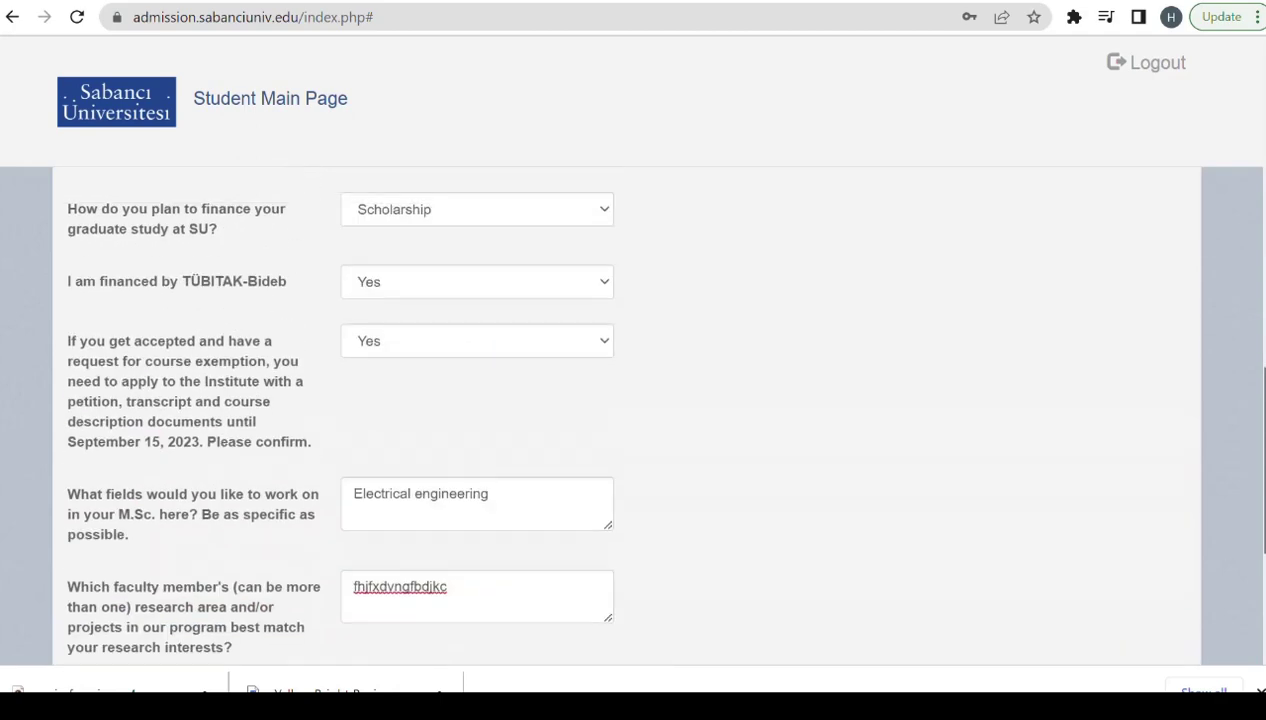
scroll(1250, 450, up, 3)
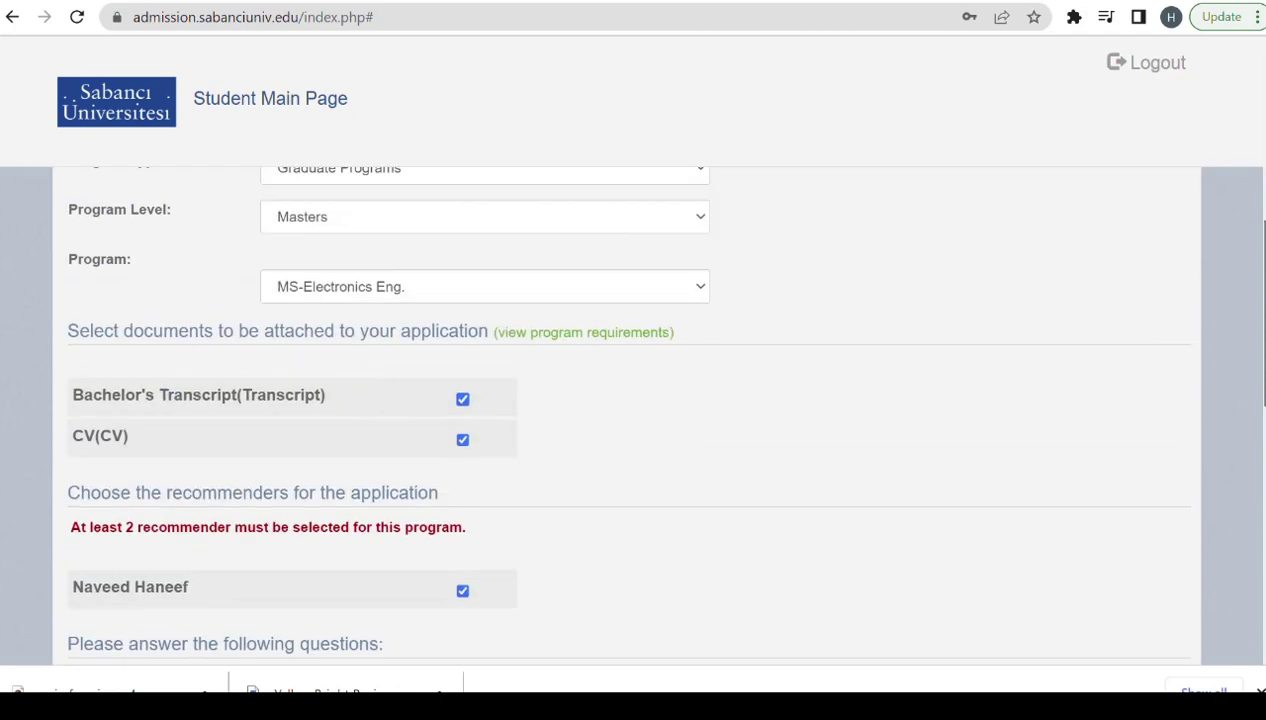
scroll(622, 402, down, 3)
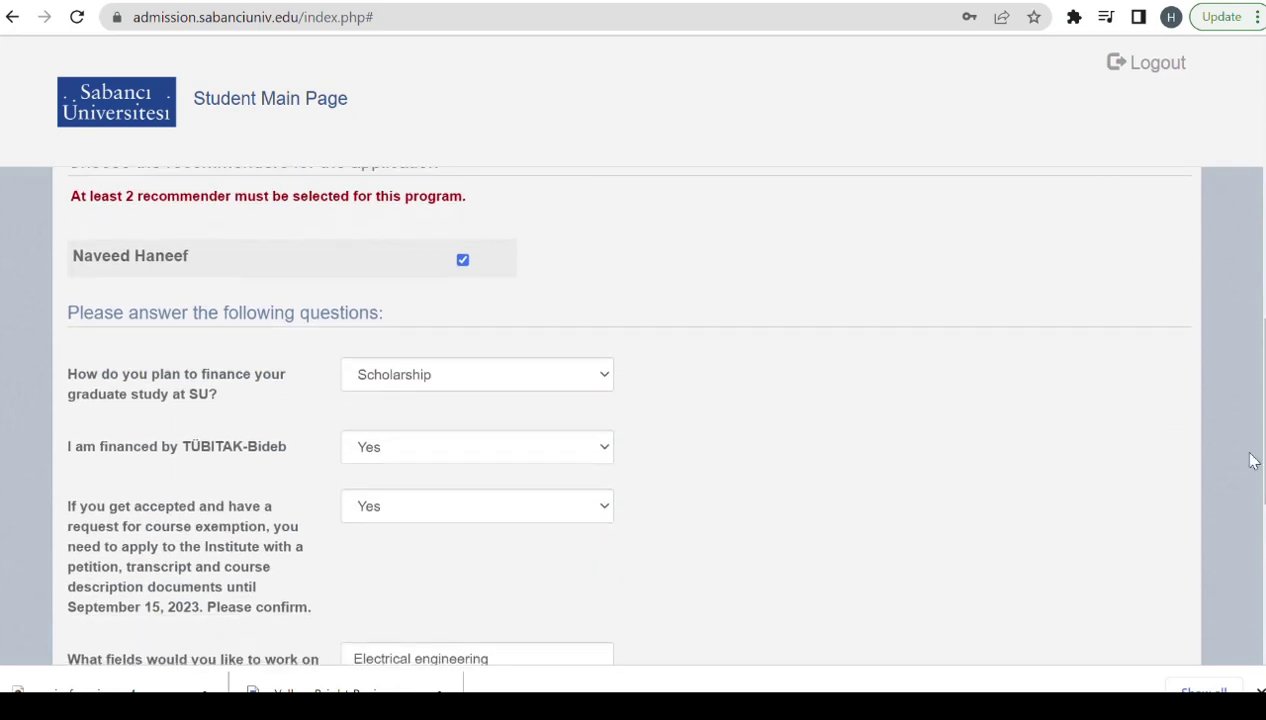
scroll(622, 412, up, 1)
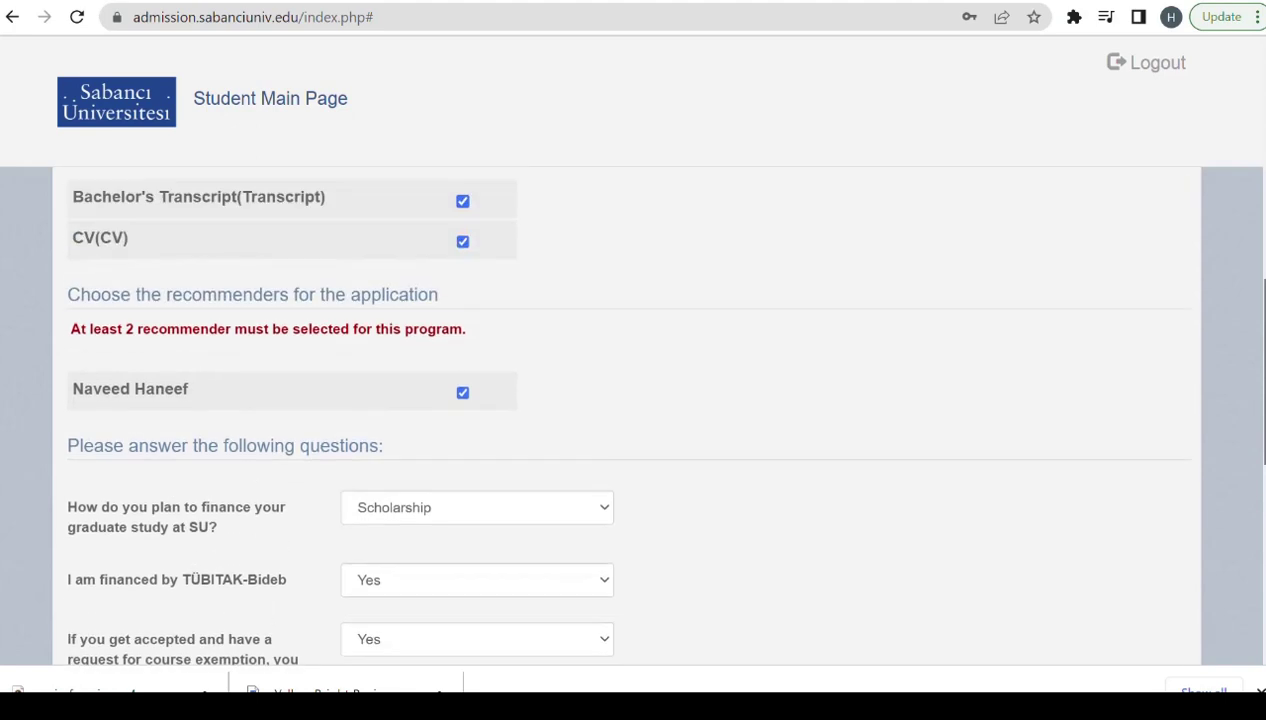